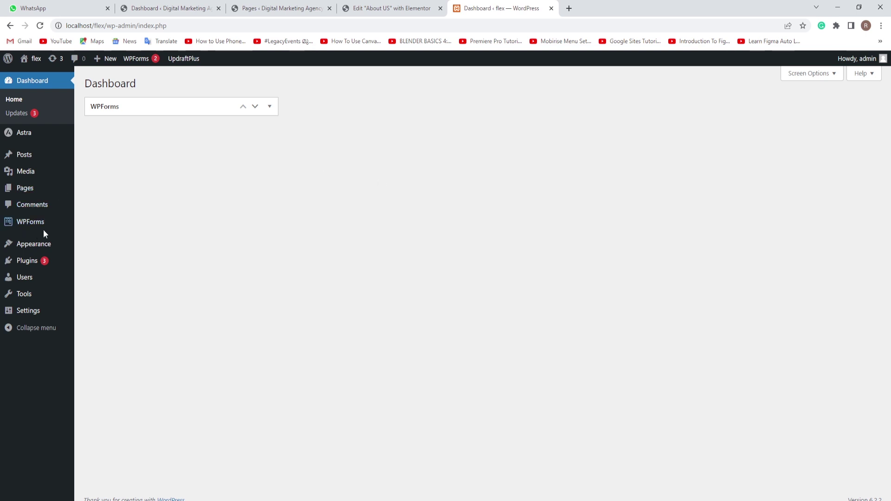
- Search the plugin directory for "elementor" in a new tab, and install and activate Elementor Website Builder
mouse_move(33, 262)
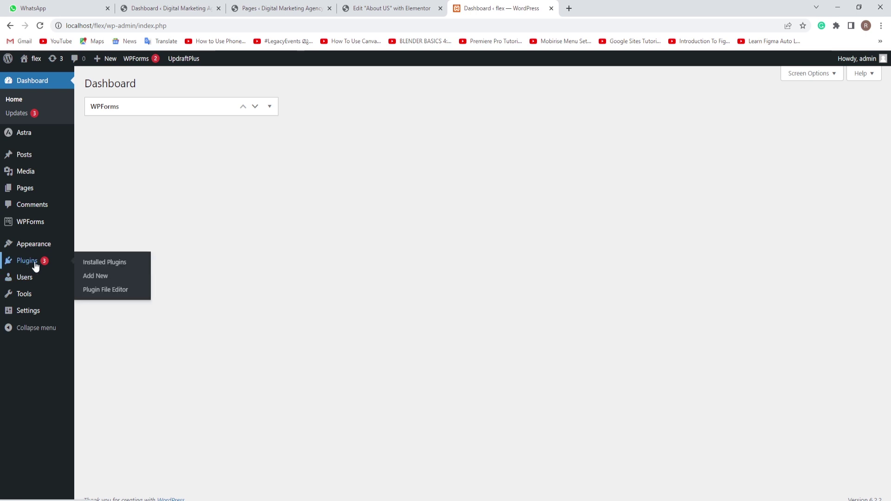
middle_click(103, 278)
click(589, 9)
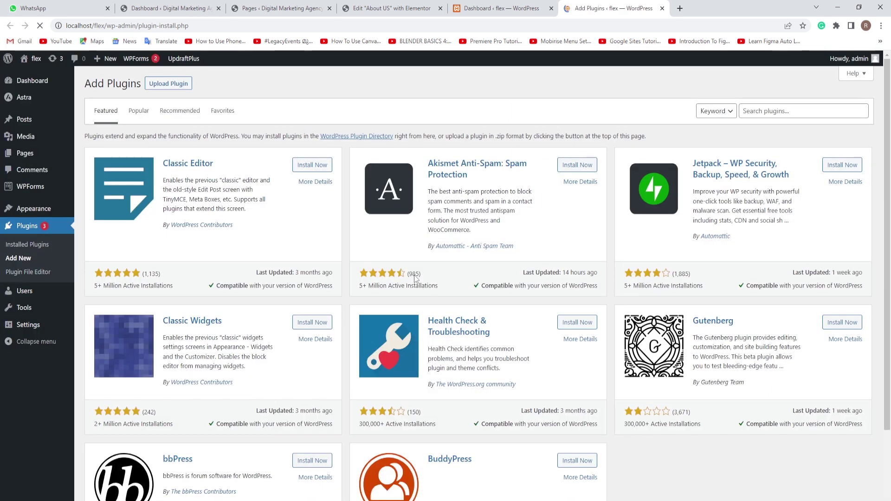
click(764, 111)
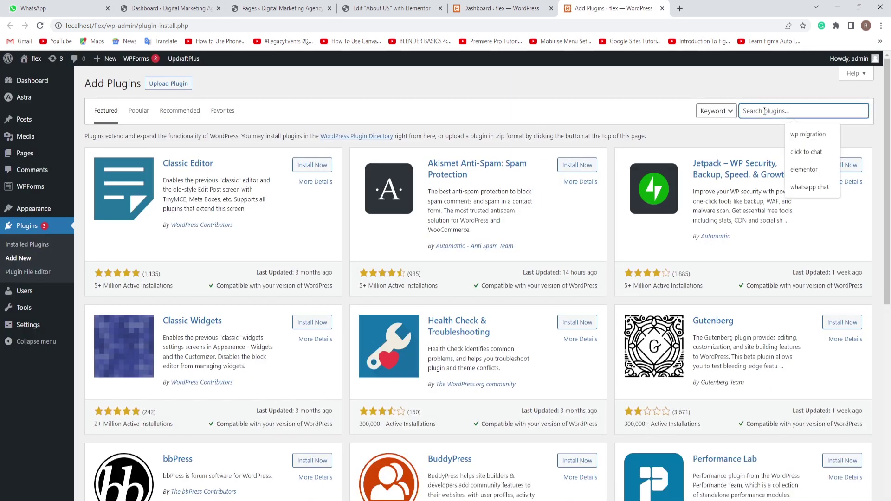
text(elemen)
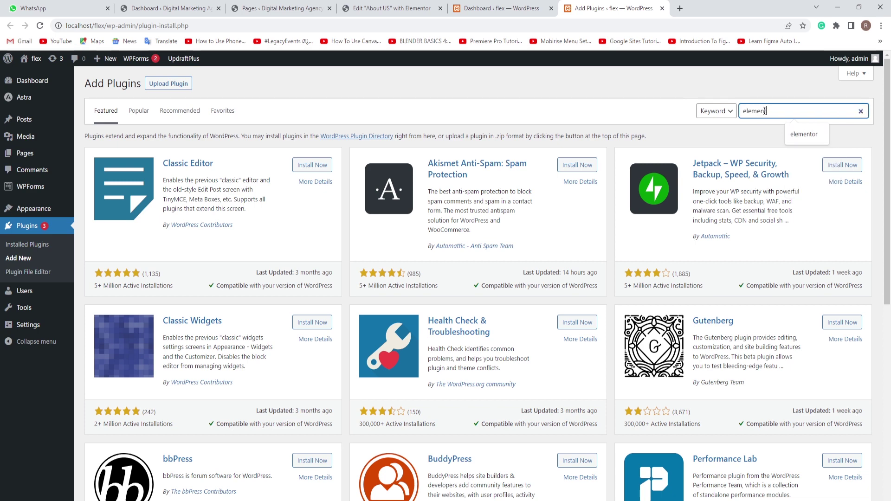
text(tor)
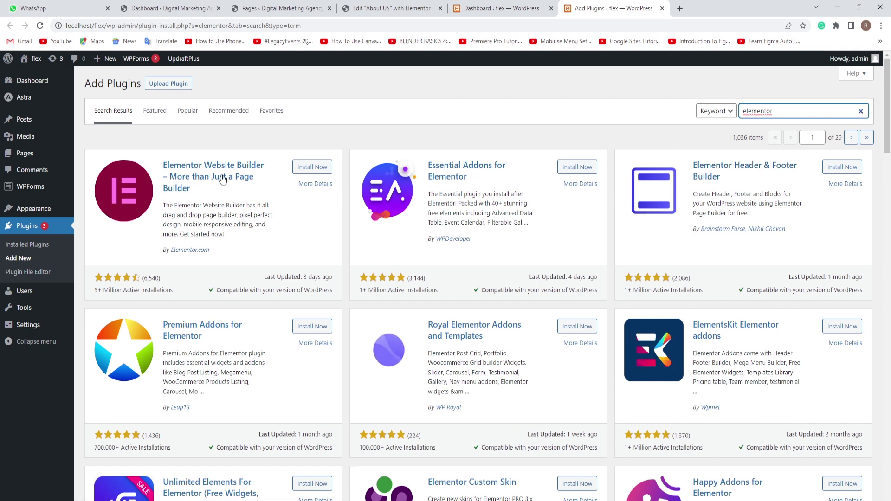
click(318, 168)
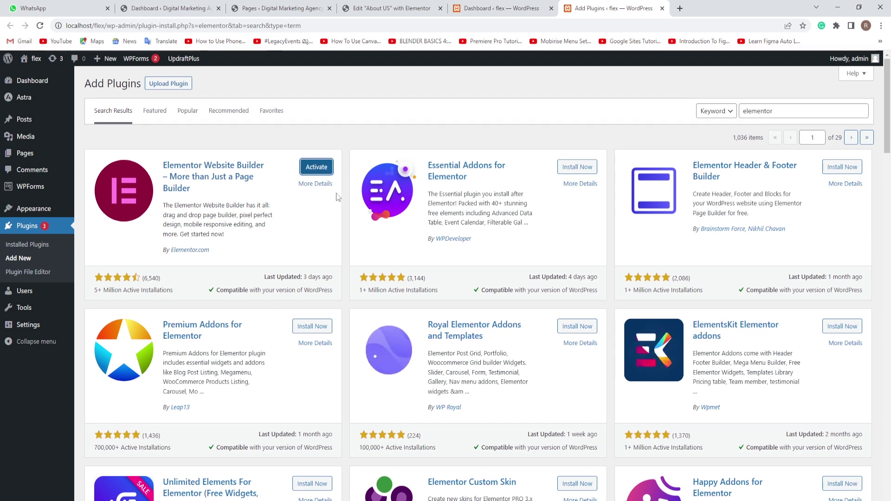
click(316, 167)
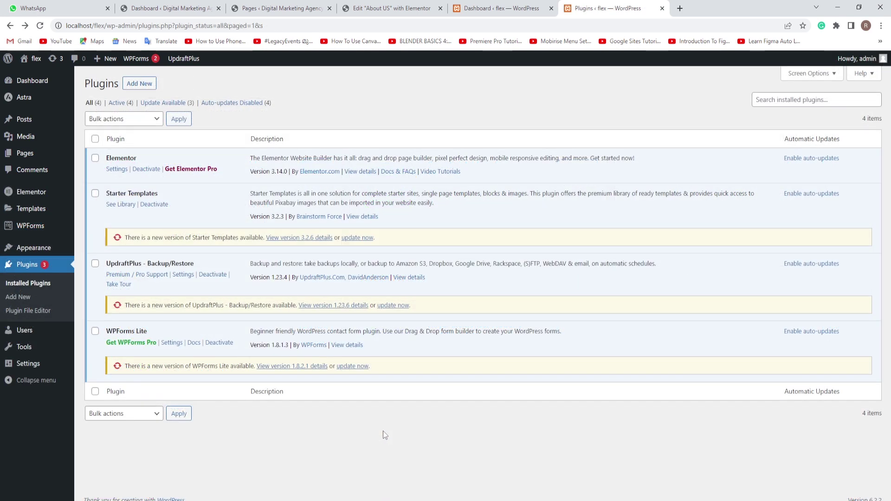
- Set the Flexbox Container experiment to Active in Elementor's feature settings and save the changes
mouse_move(32, 192)
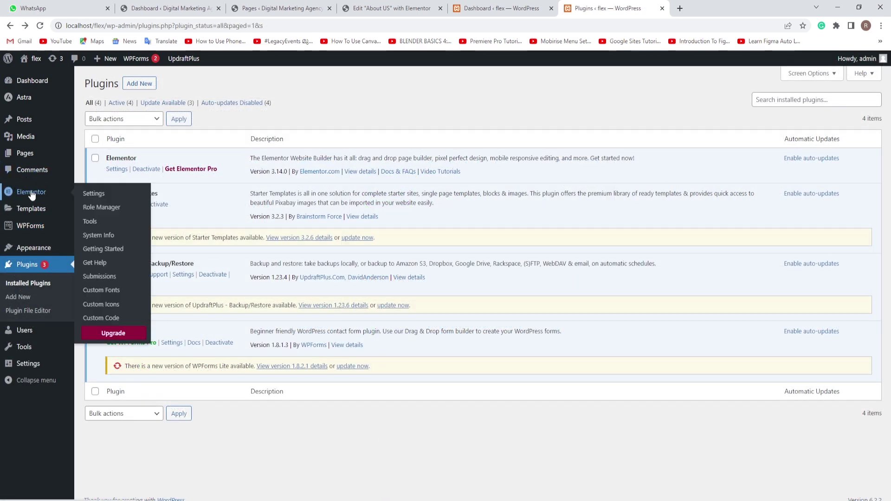
click(95, 195)
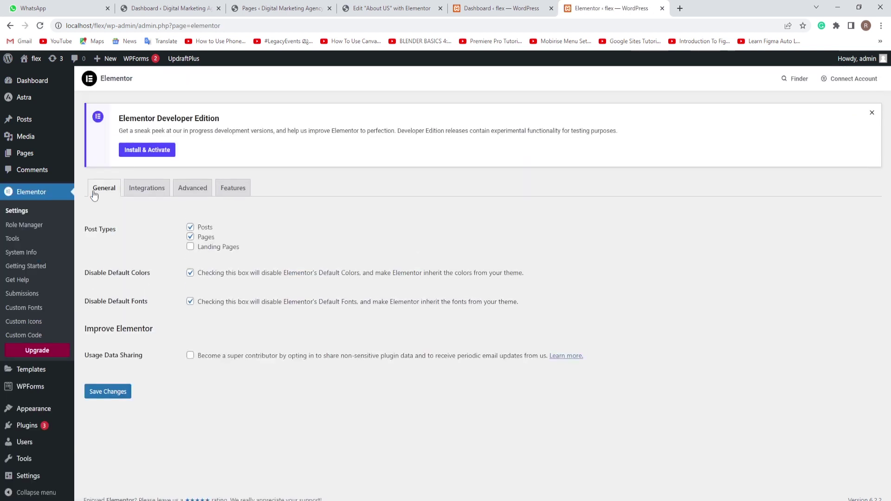
click(233, 190)
scroll(313, 304, down, 3)
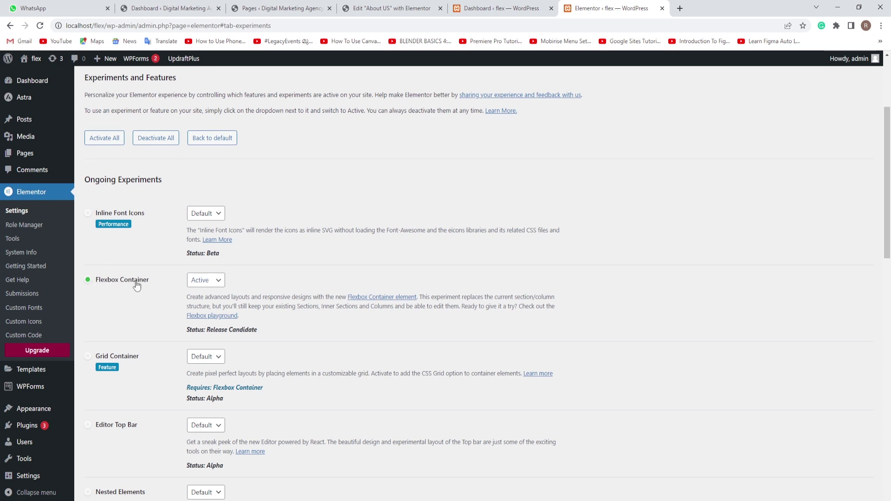
click(220, 281)
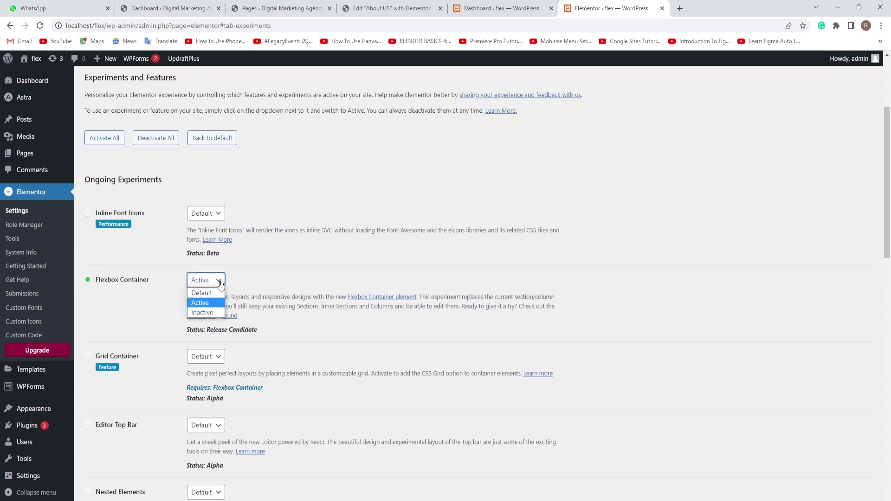
click(204, 304)
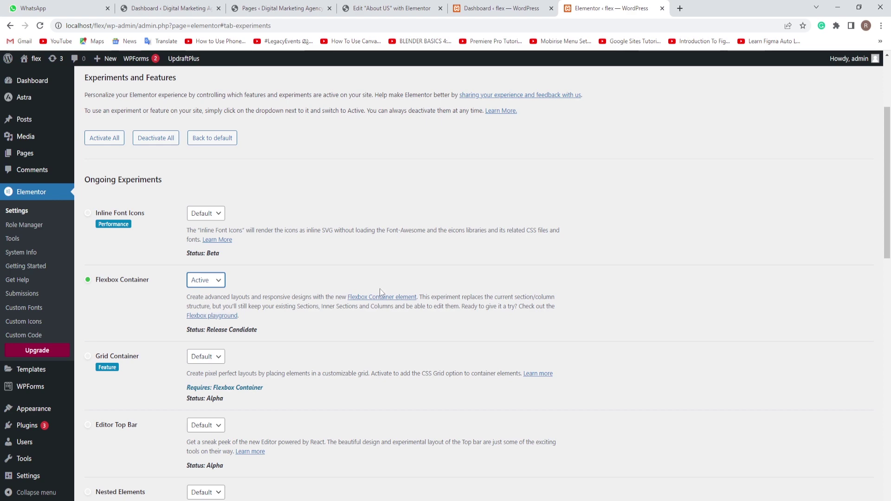
scroll(379, 289, down, 6)
scroll(381, 289, up, 3)
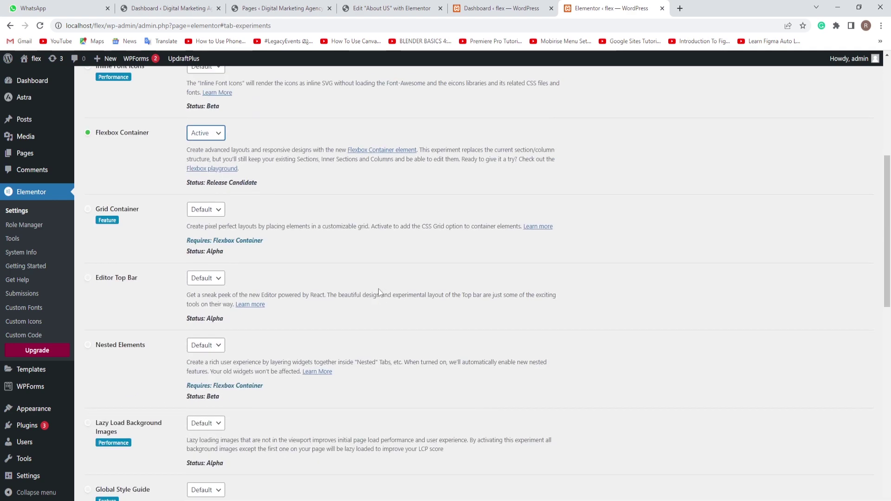
scroll(379, 291, down, 12)
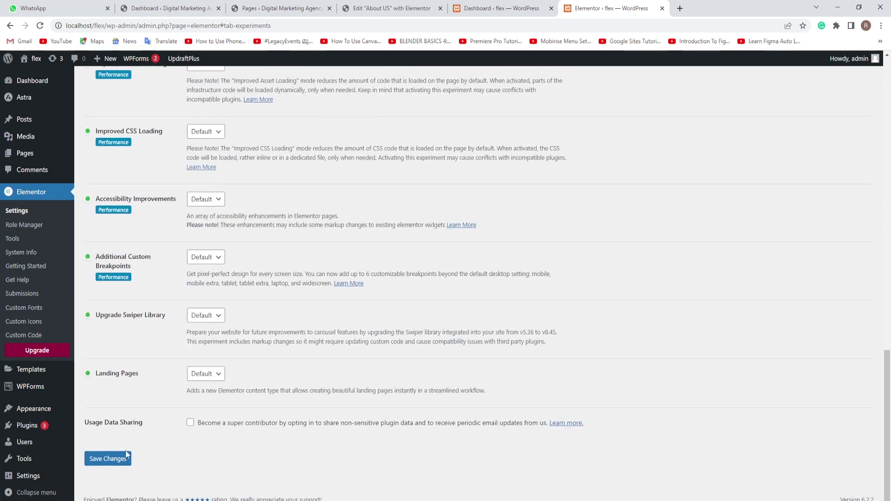
click(113, 459)
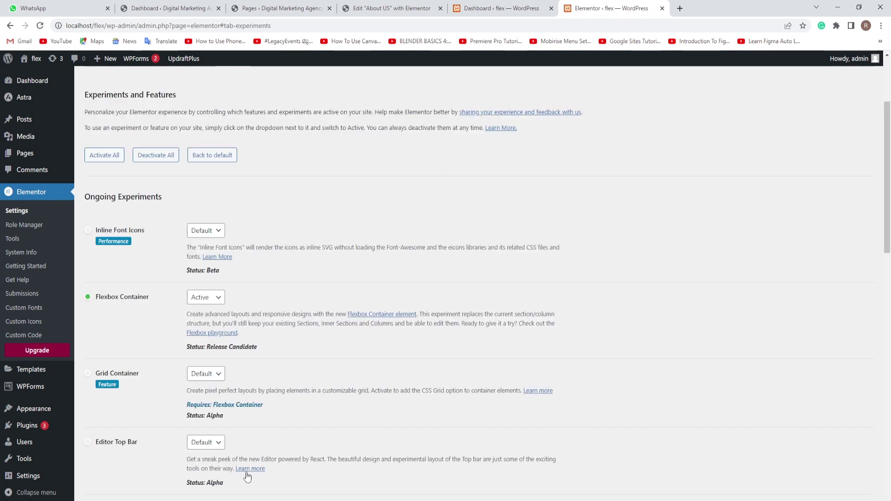
- Open the site's Home page for editing with Elementor in a new tab from the list of all pages
click(497, 9)
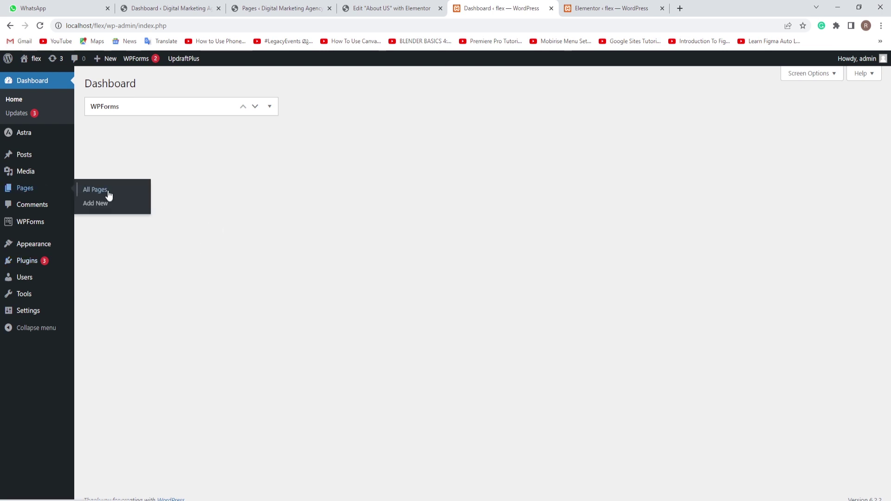
middle_click(103, 192)
click(705, 9)
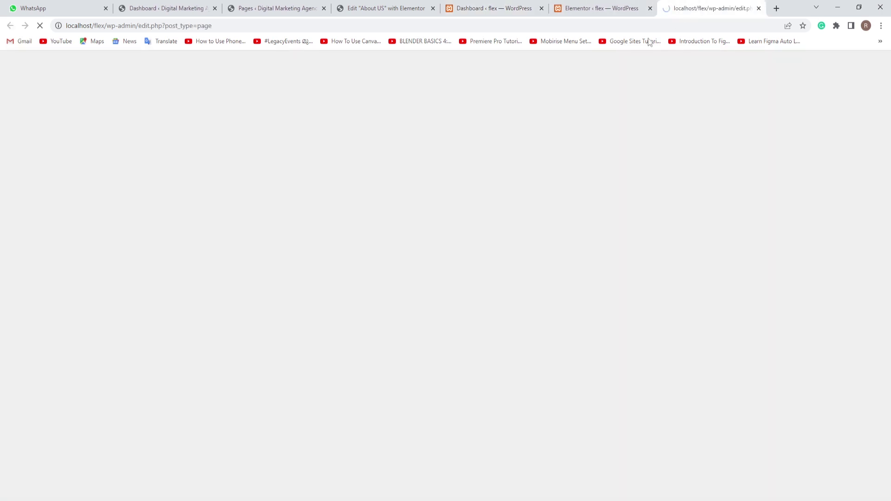
mouse_move(125, 157)
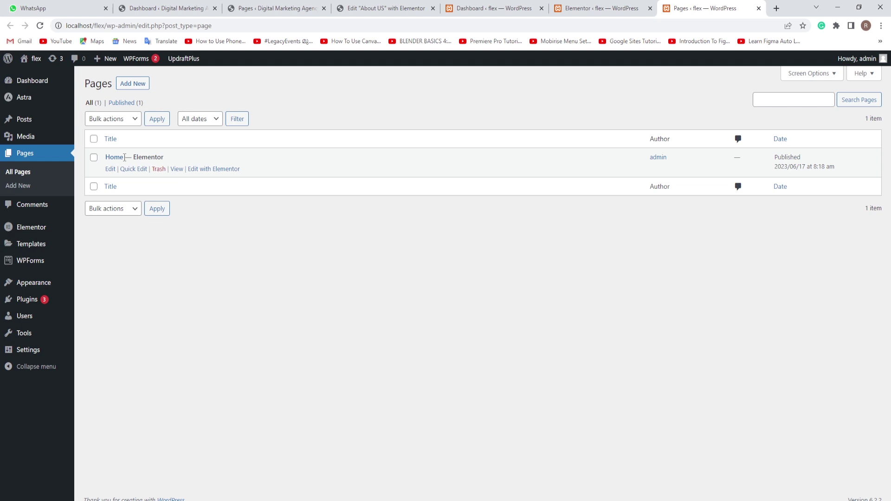
middle_click(226, 169)
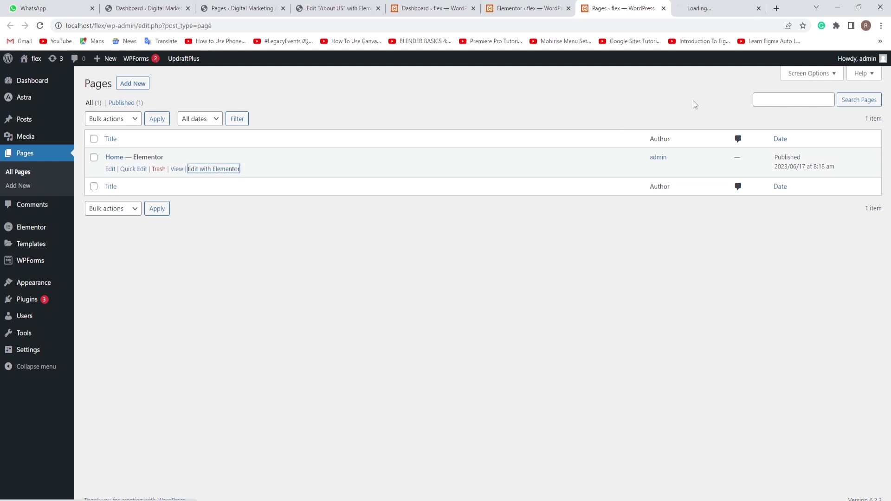
key(ctrl+Tab)
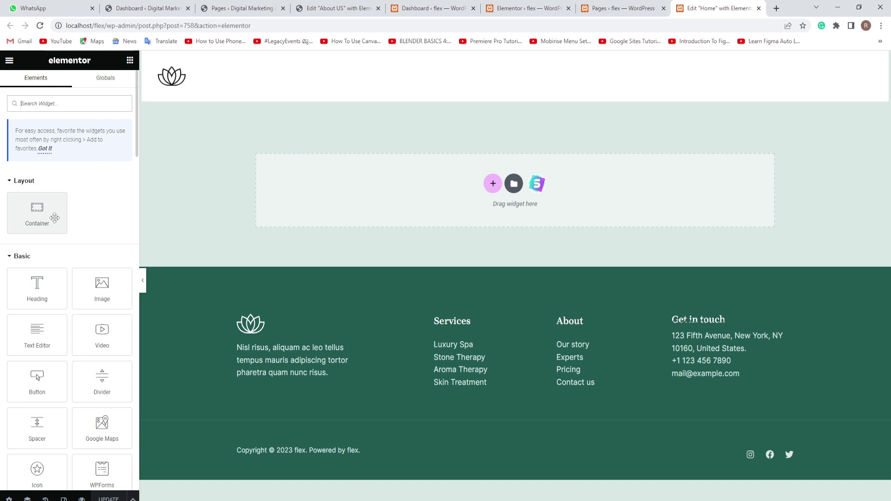
- Compare the widgets and new-section structures in the "About US" editor with the container options in the "Home" editor
click(333, 7)
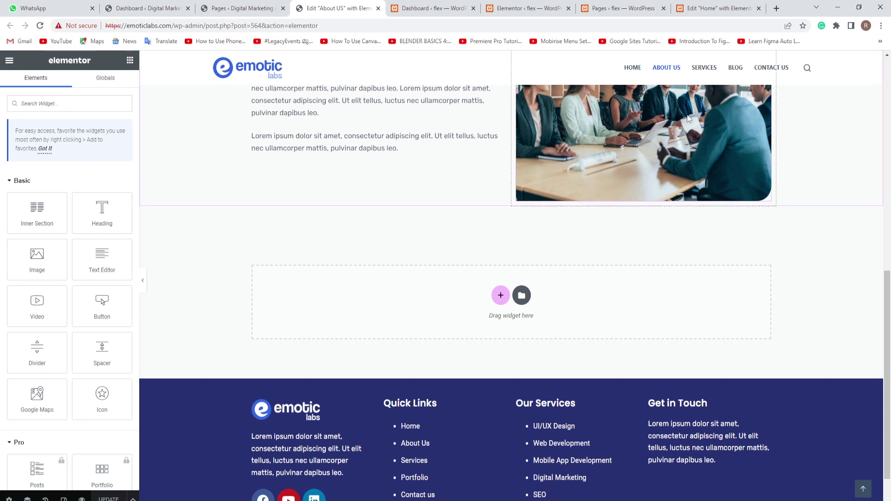
click(714, 8)
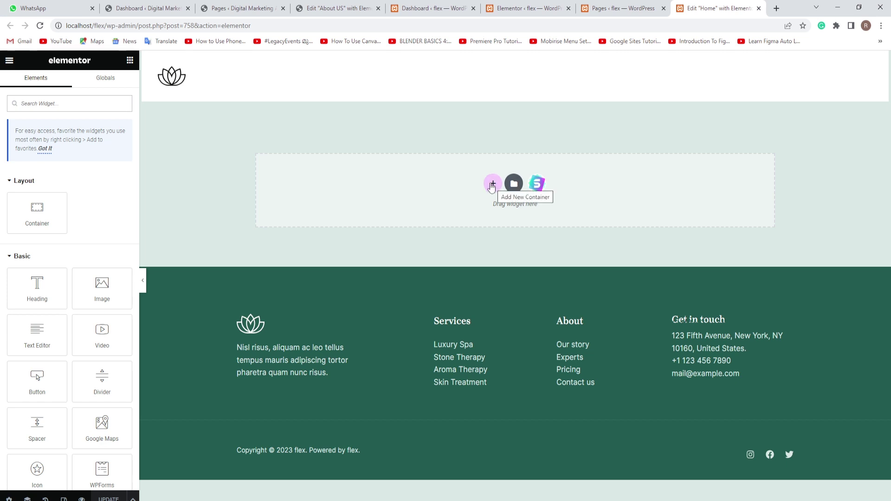
click(348, 9)
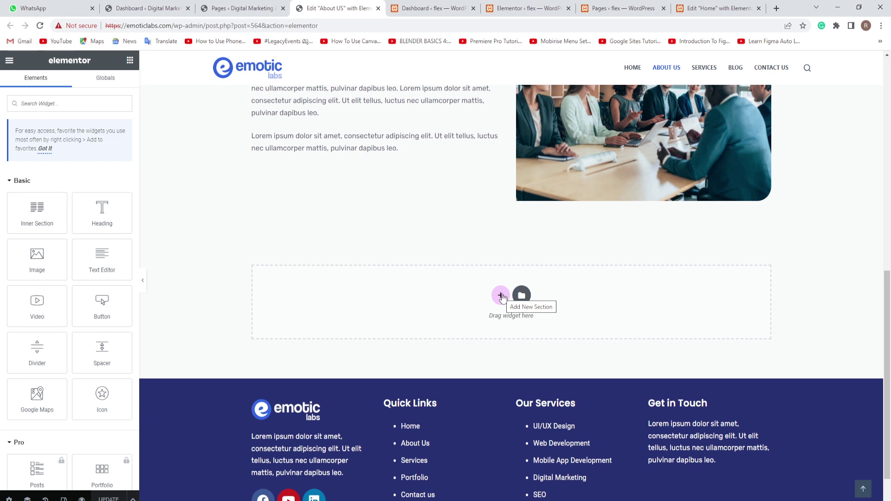
click(501, 296)
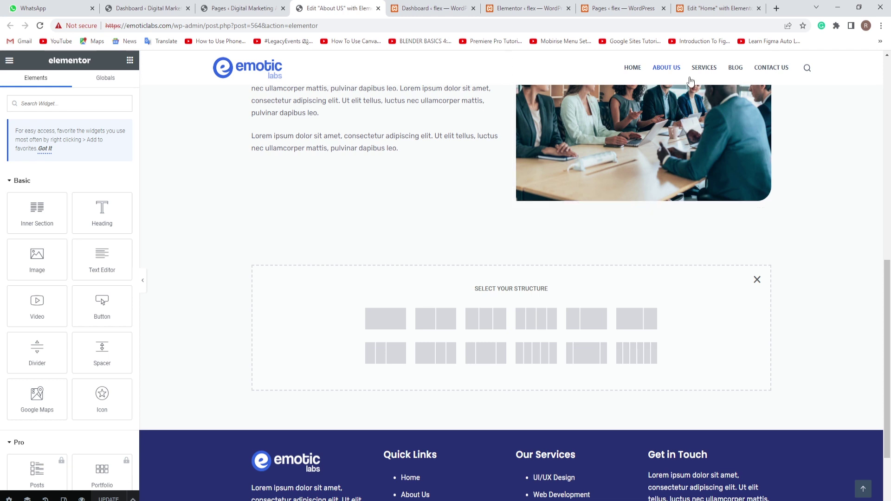
click(718, 8)
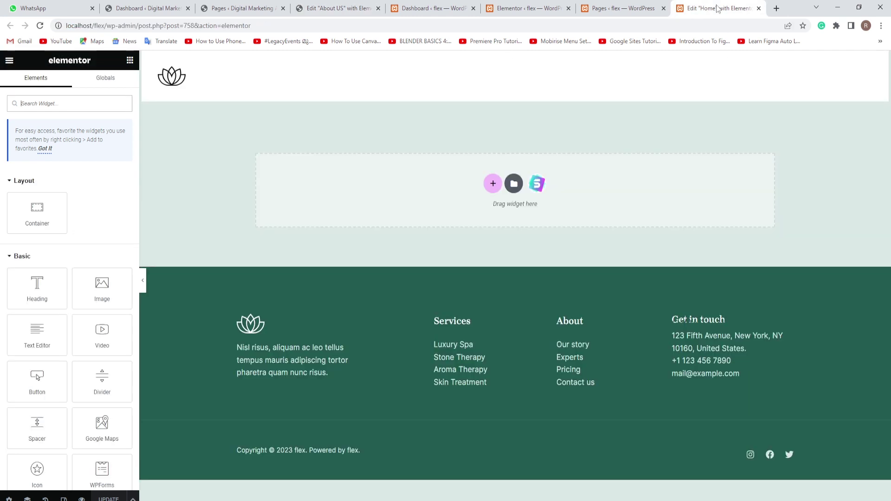
click(494, 185)
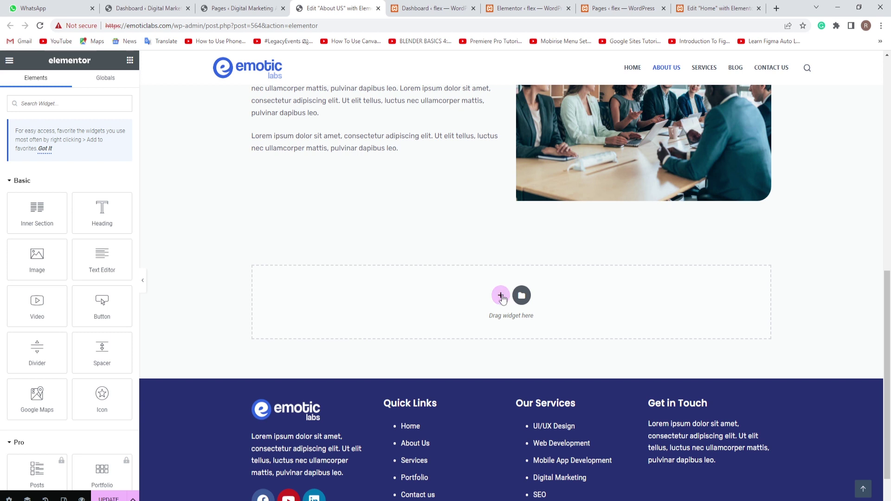
- Add a single-column section to the About US page with unlinked padding of 100 px top and bottom, and save the page
click(501, 296)
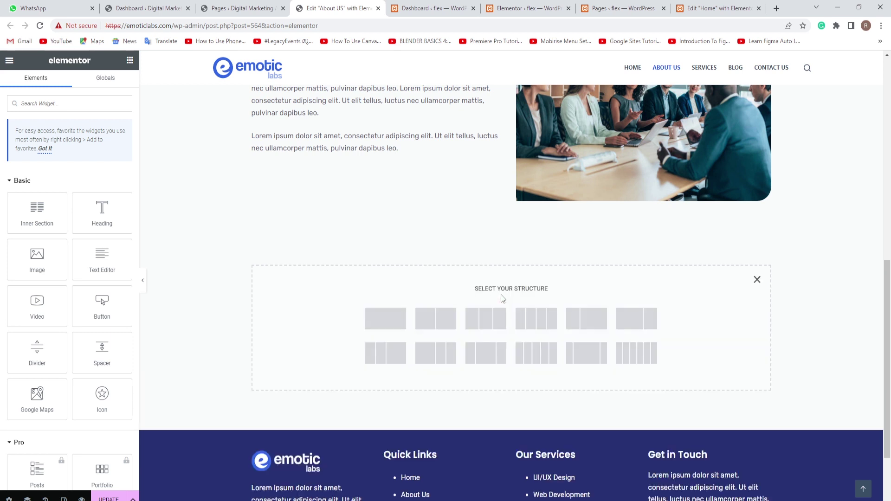
click(386, 319)
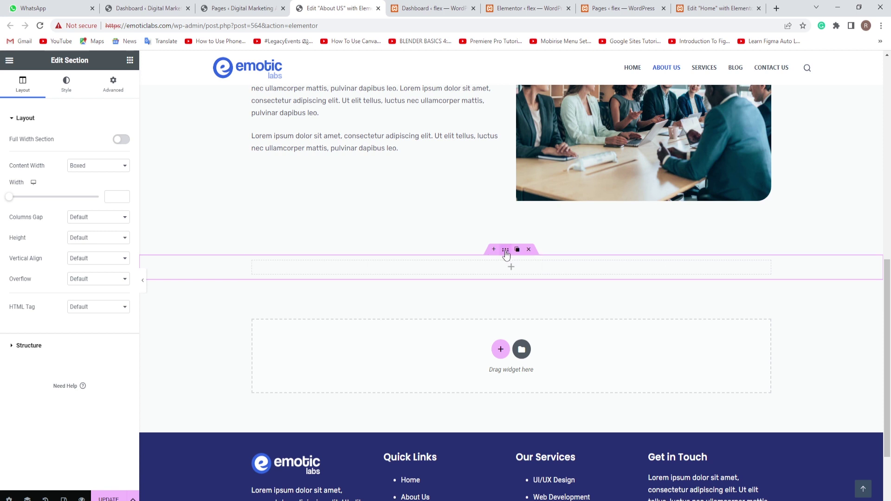
click(113, 85)
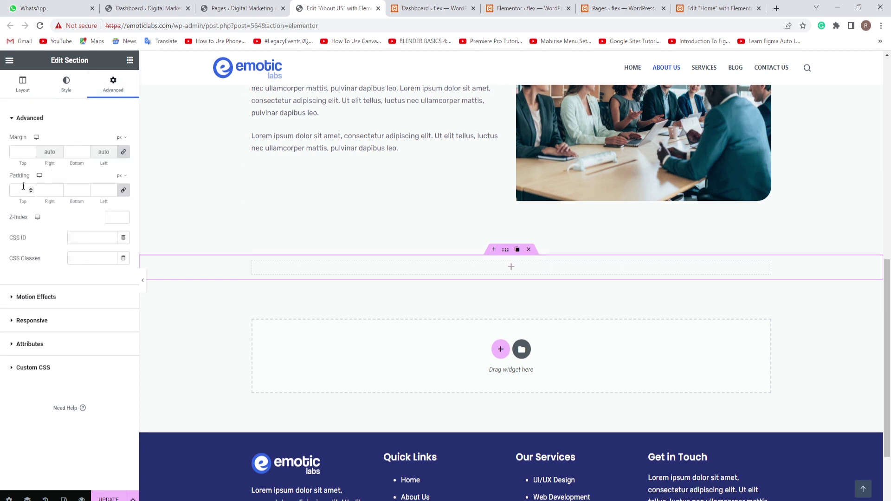
click(123, 191)
text(100)
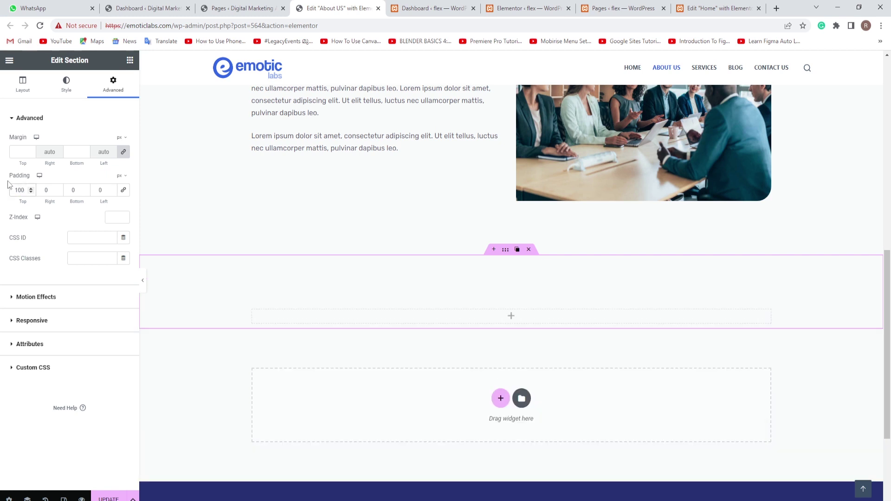
text(100)
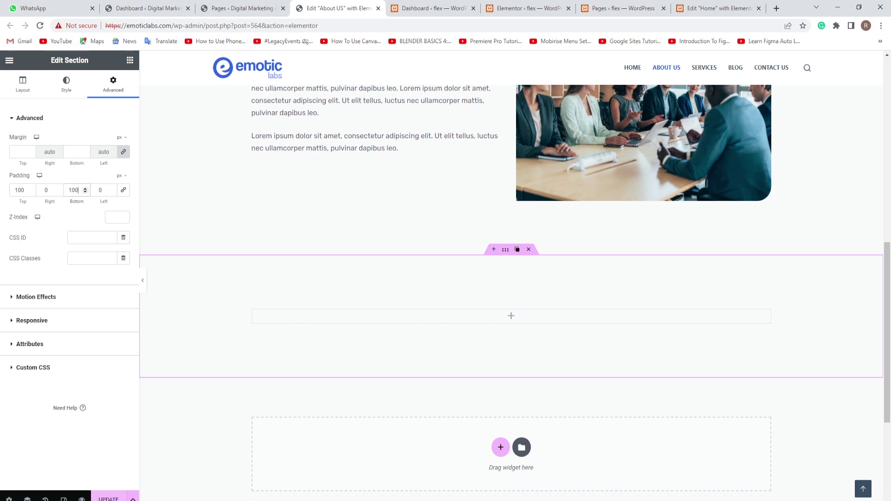
key(ctrl+s)
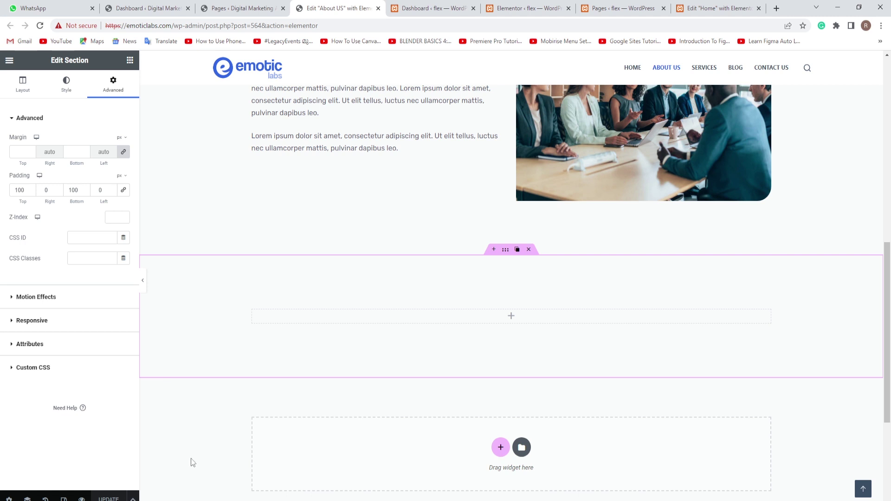
- Add a Heading widget inside the new section's column and align it to the center
click(130, 60)
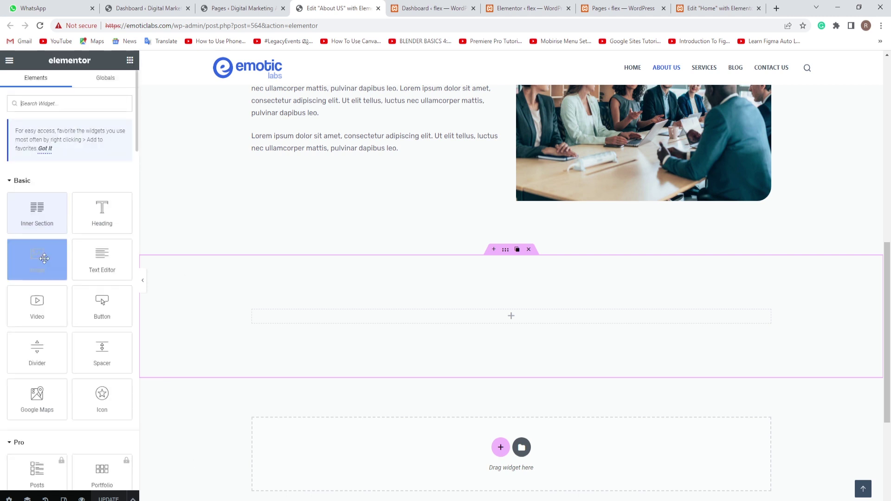
drag(106, 206, 419, 310)
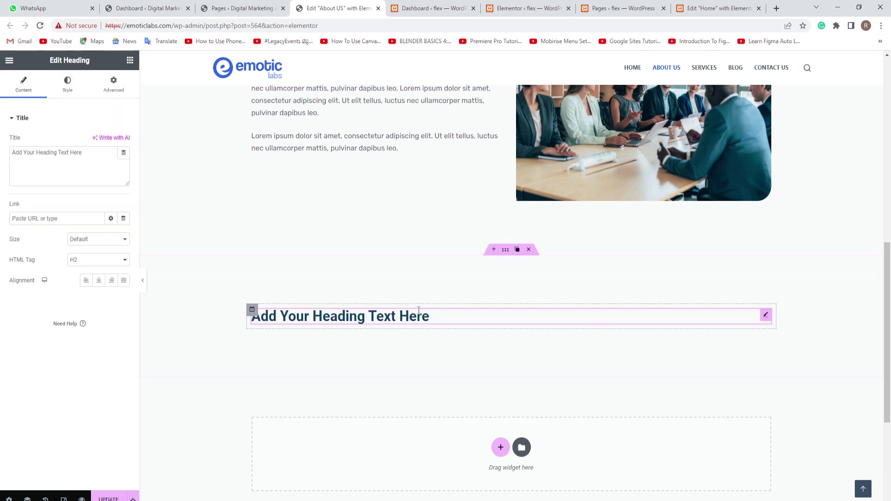
click(99, 281)
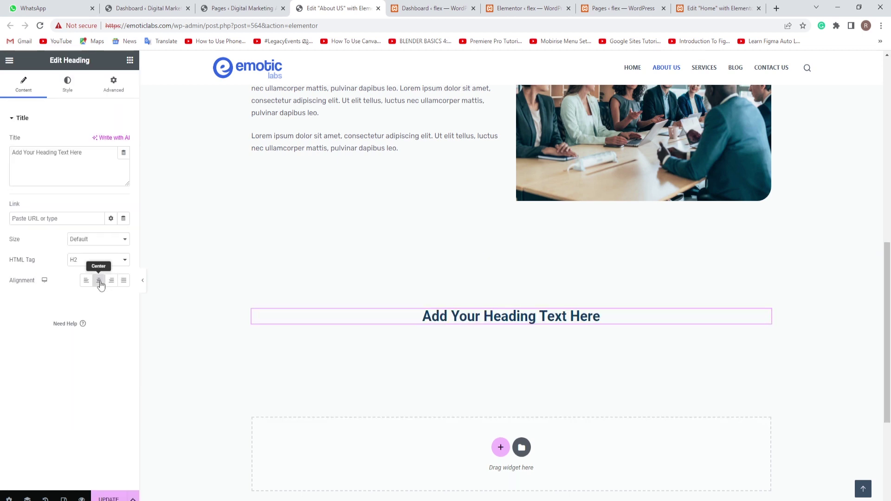
- Add a Text Editor widget below the heading in the About US section and align its text to the center
click(130, 60)
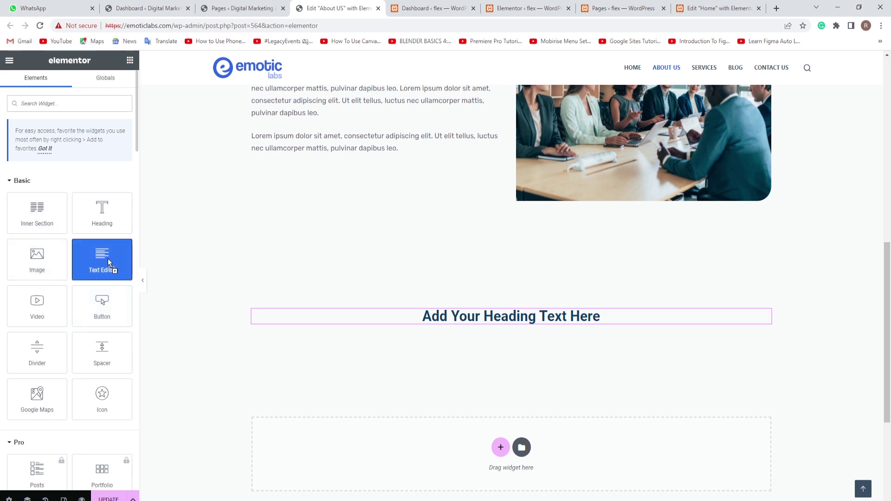
drag(108, 258, 449, 326)
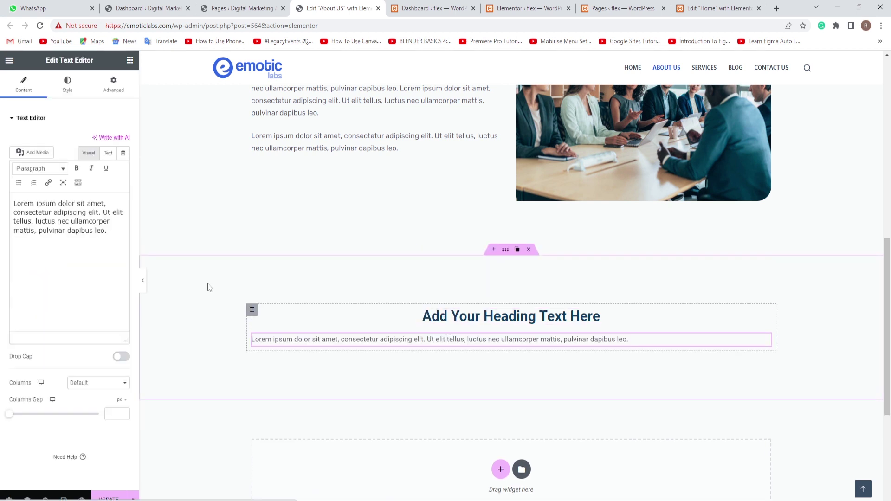
click(67, 88)
click(98, 141)
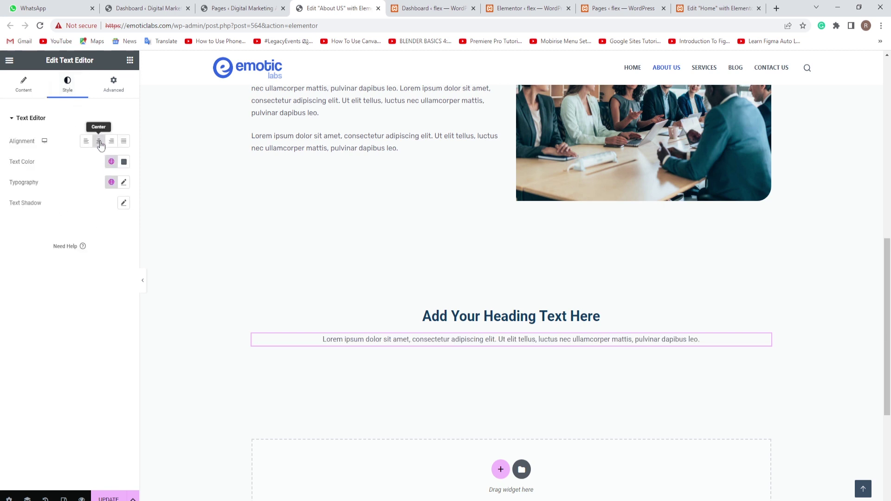
- Add a center-aligned Button widget below the paragraph text and duplicate it
click(130, 61)
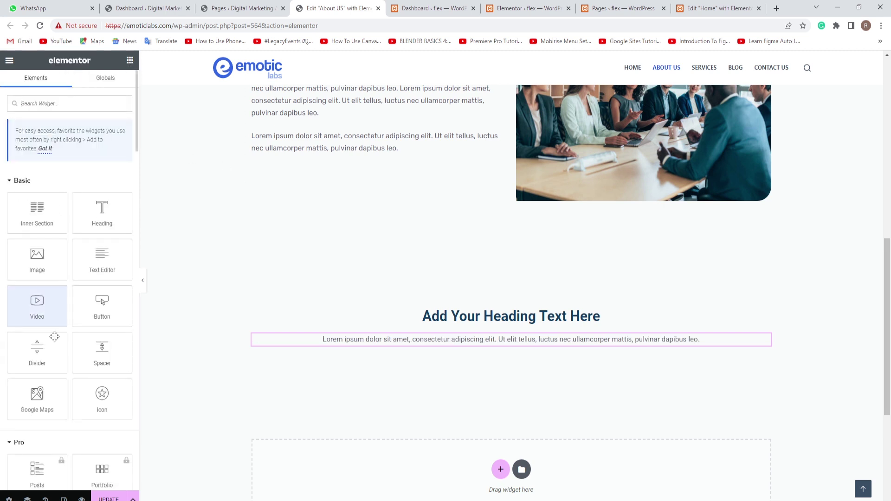
drag(102, 302, 315, 344)
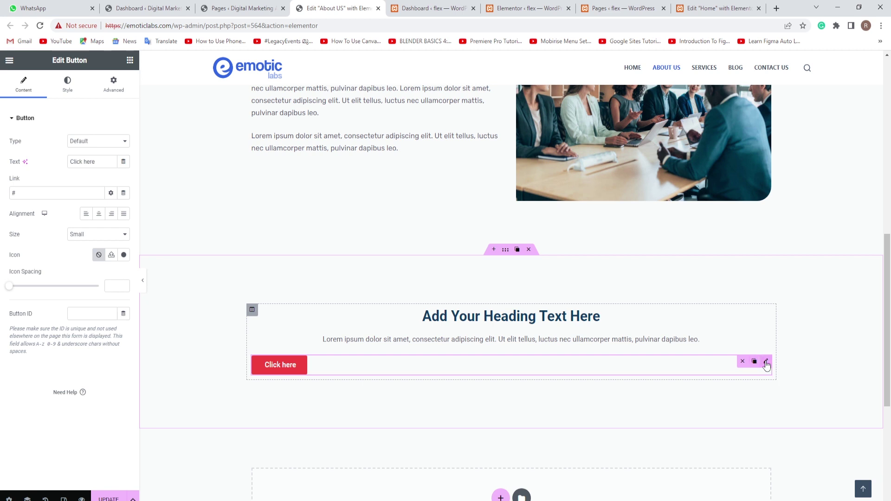
click(98, 214)
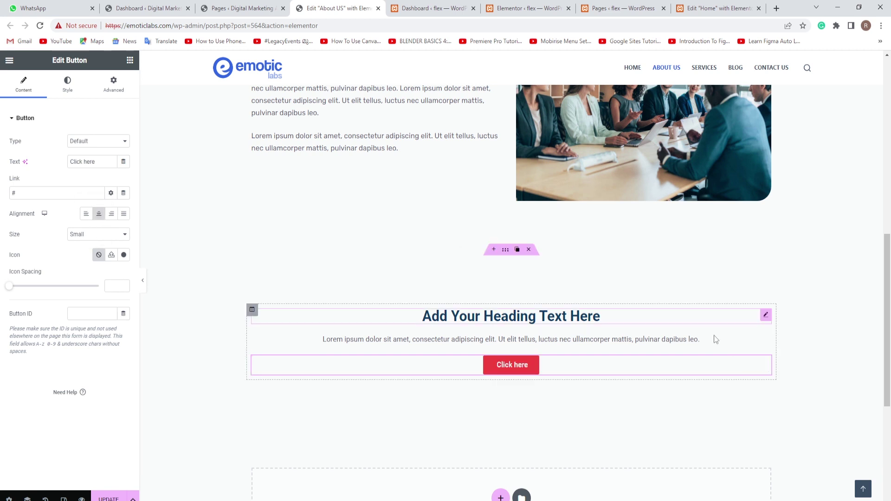
click(755, 362)
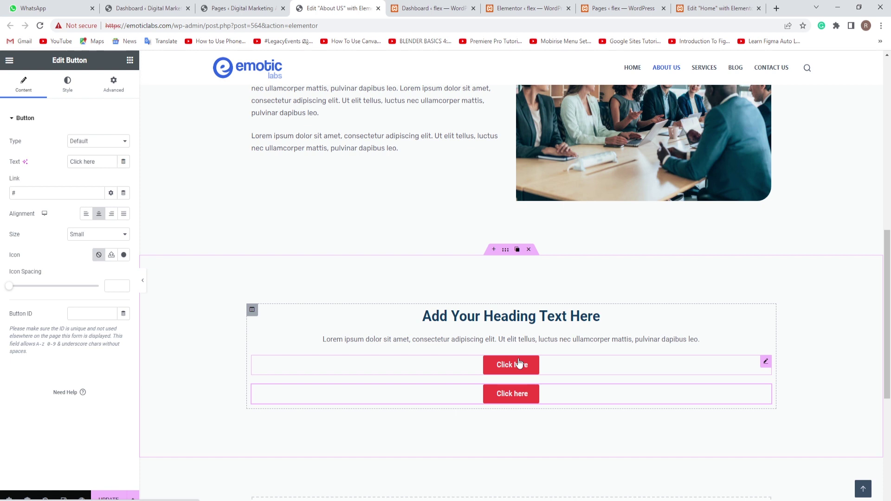
- Switch to the "Home" page editor and add a new container with the single vertical-direction structure
click(712, 7)
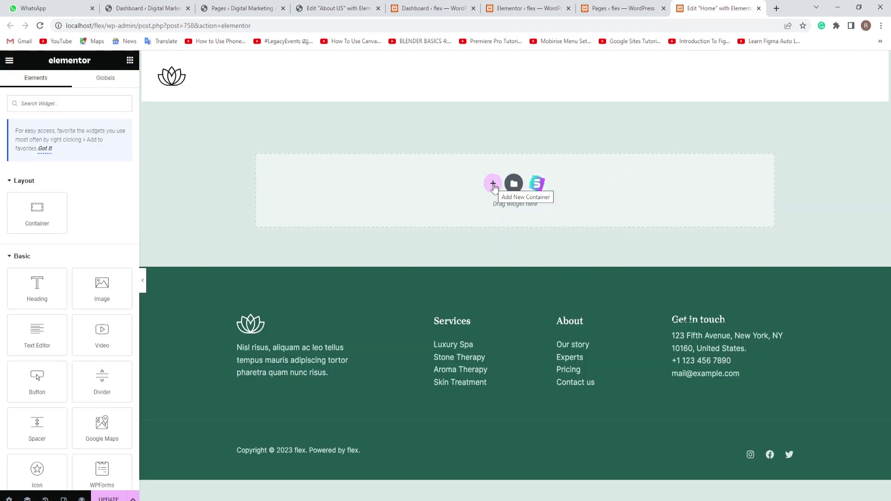
click(493, 185)
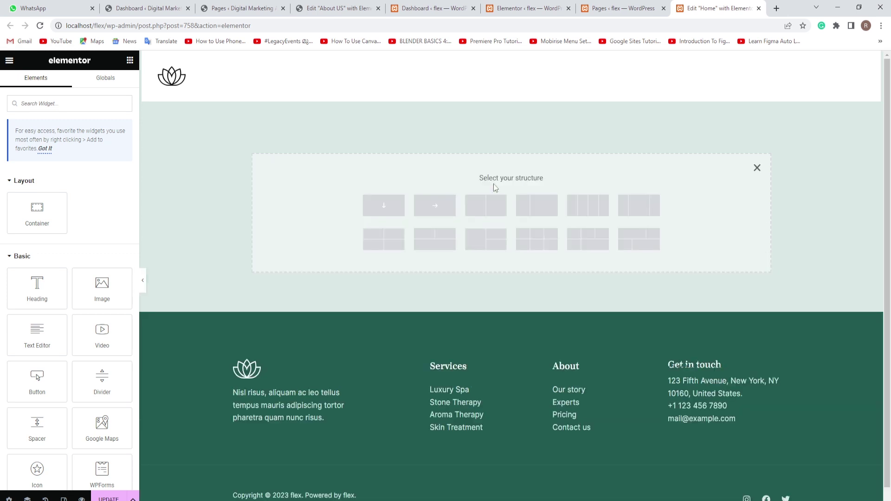
click(384, 207)
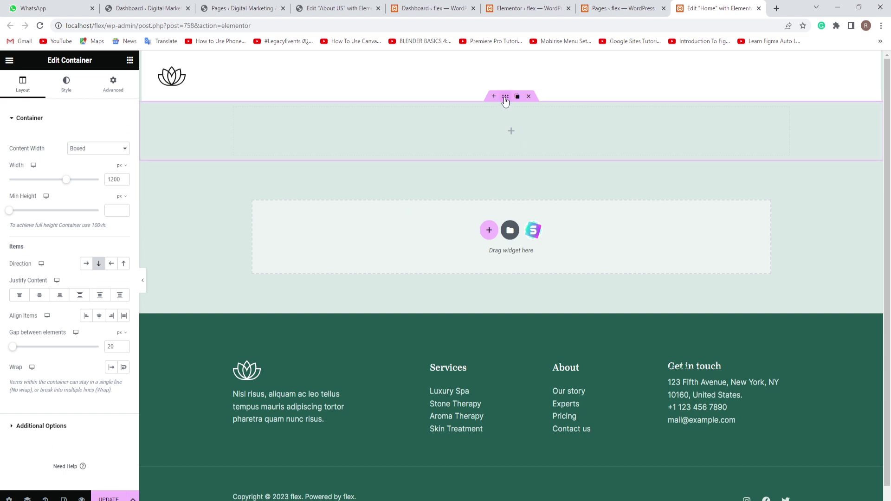
- Set the new container's padding to 100 px top and bottom with 0 on the sides, and save the page
click(112, 90)
click(20, 192)
text(0)
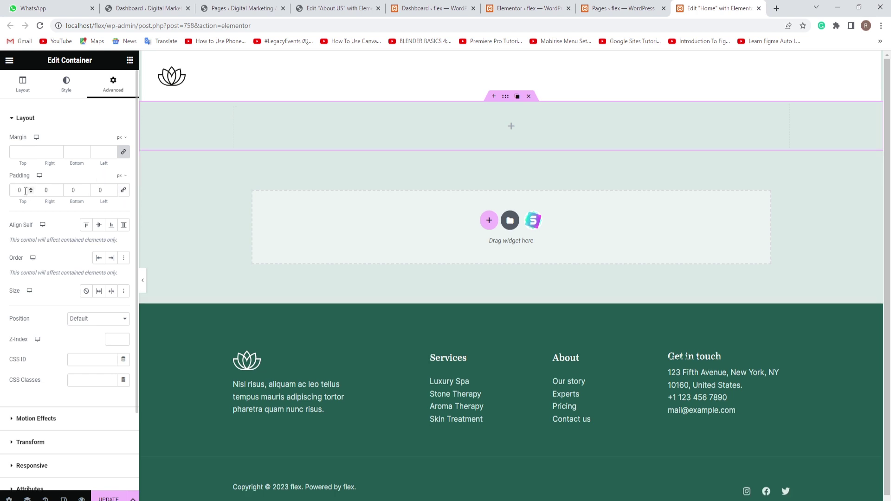
text(100)
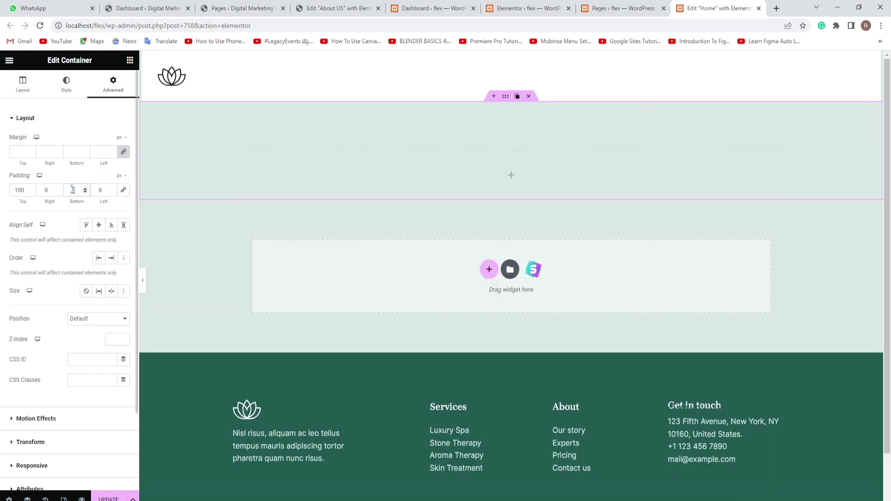
text(100)
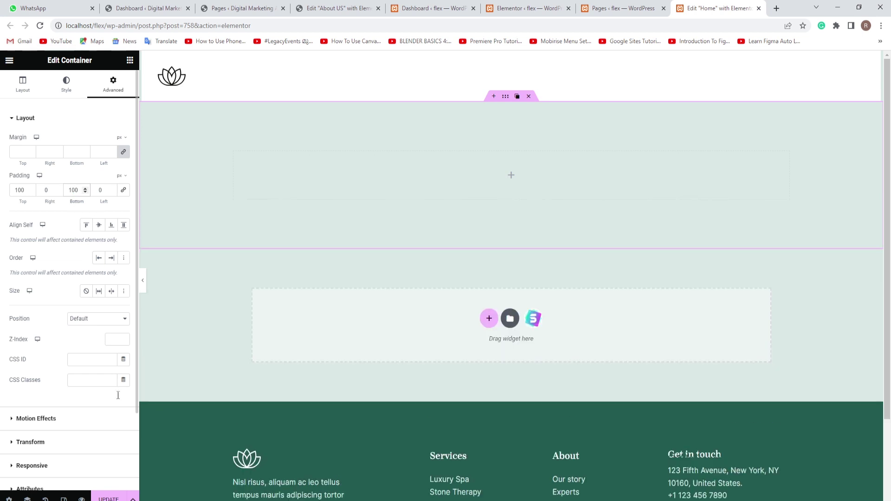
key(ctrl+s)
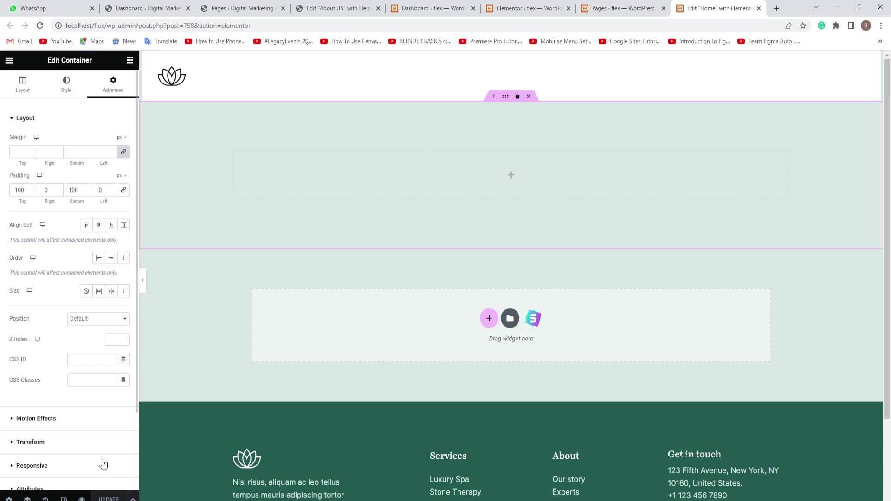
- Add a Heading widget inside the Home page container and align it to the center
click(130, 61)
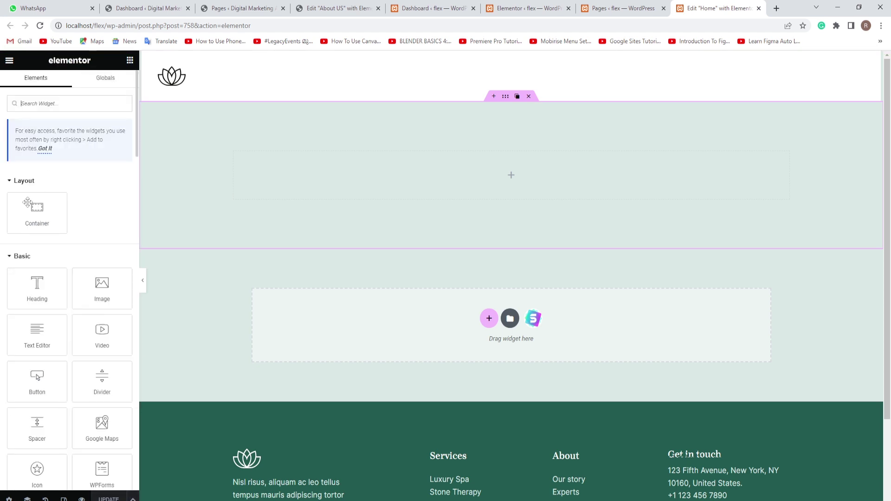
drag(37, 285, 438, 173)
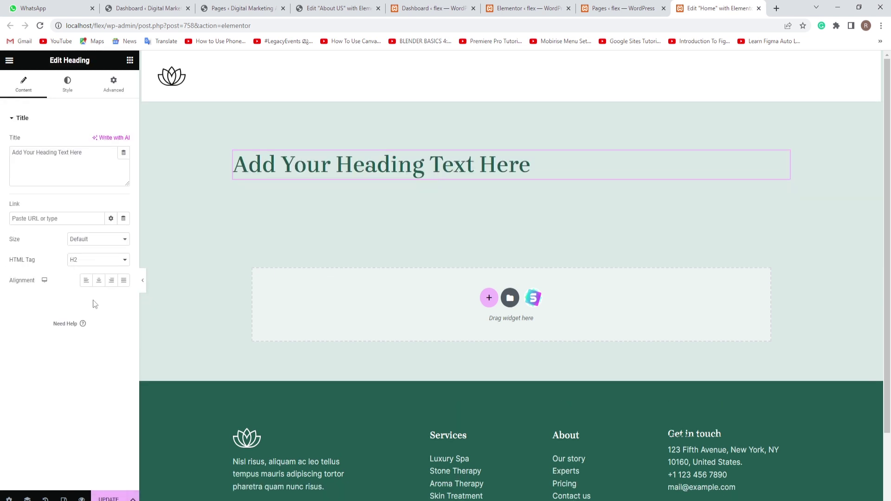
click(98, 283)
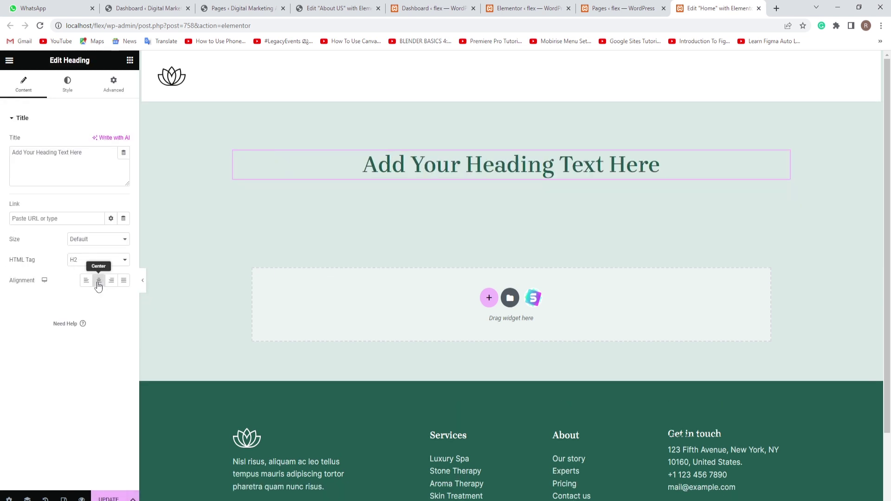
- Add a Text Editor widget below the heading in the Home page container and center its text
click(130, 60)
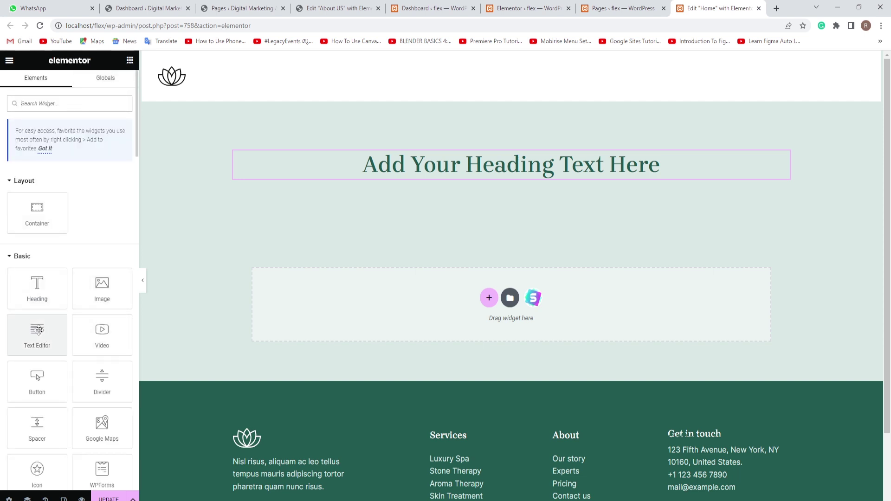
drag(37, 332, 446, 185)
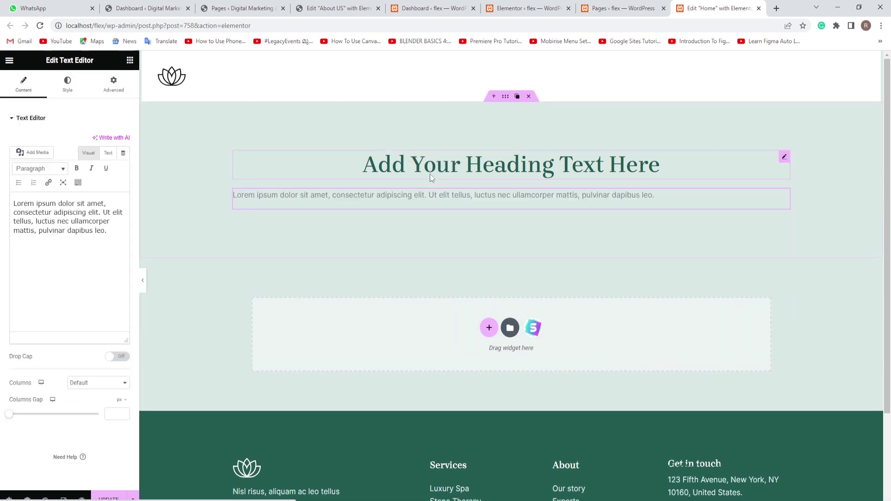
click(67, 84)
click(98, 142)
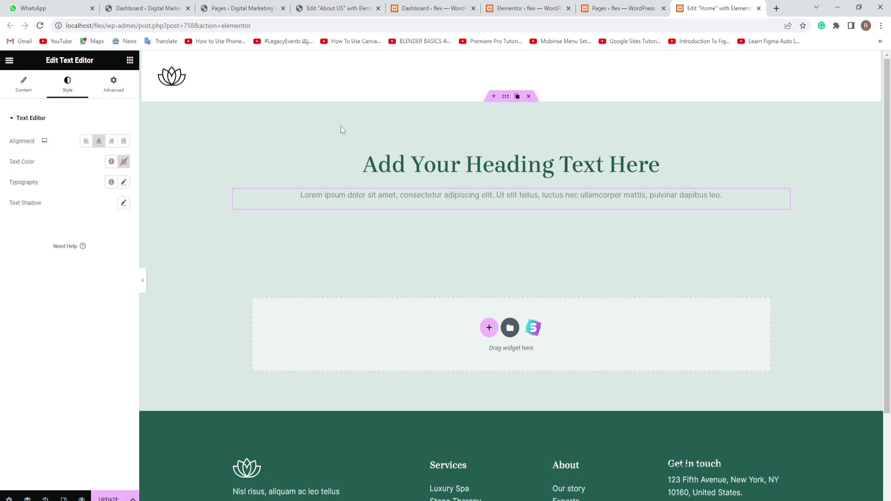
- Add a Button widget below the paragraph in the Home page container and duplicate it
click(130, 61)
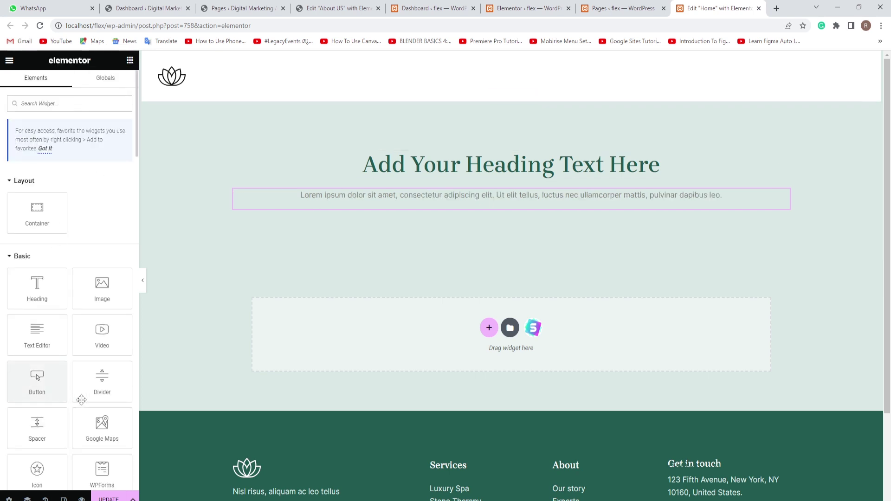
drag(39, 377, 443, 205)
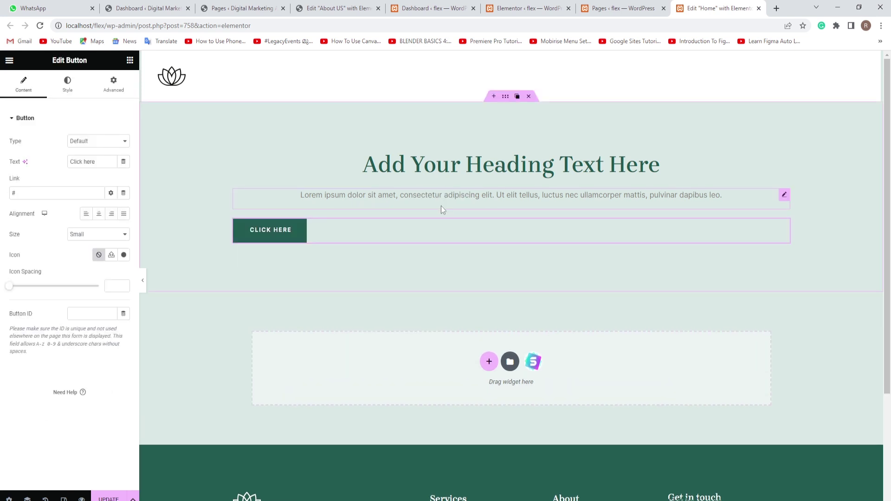
mouse_move(785, 228)
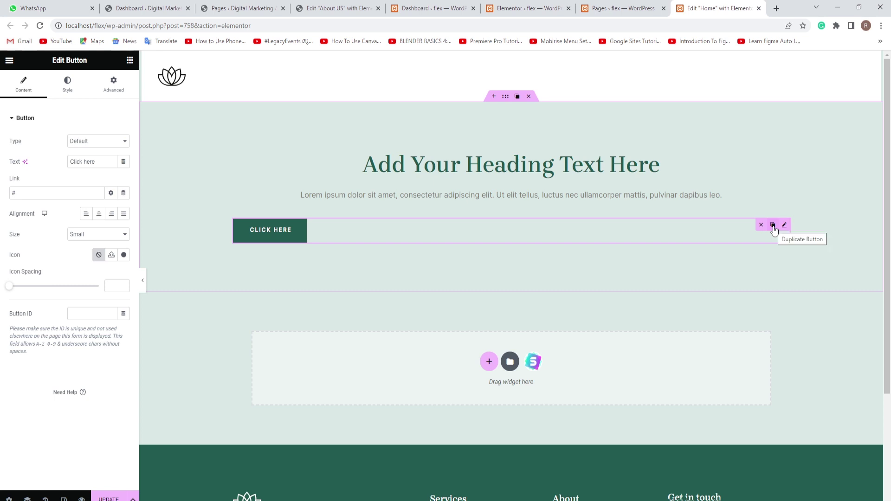
click(773, 225)
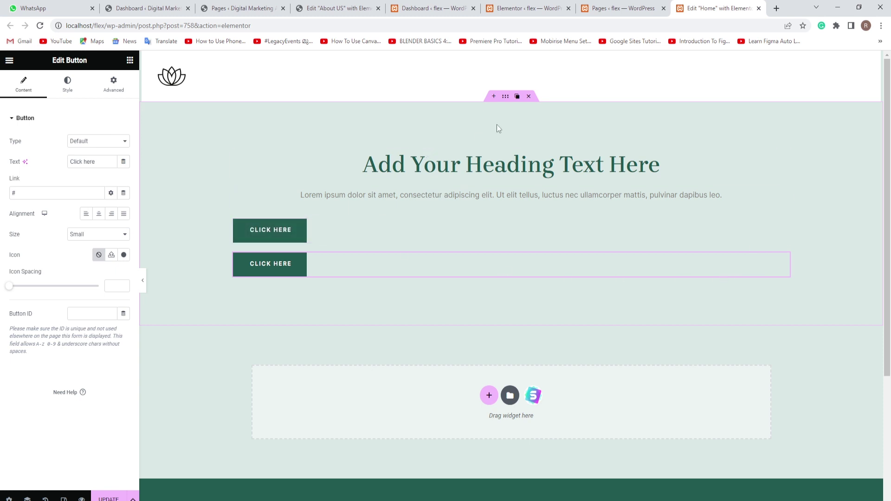
- Open the Navigator, examine the elements nested in the container, and collapse its tree
click(27, 498)
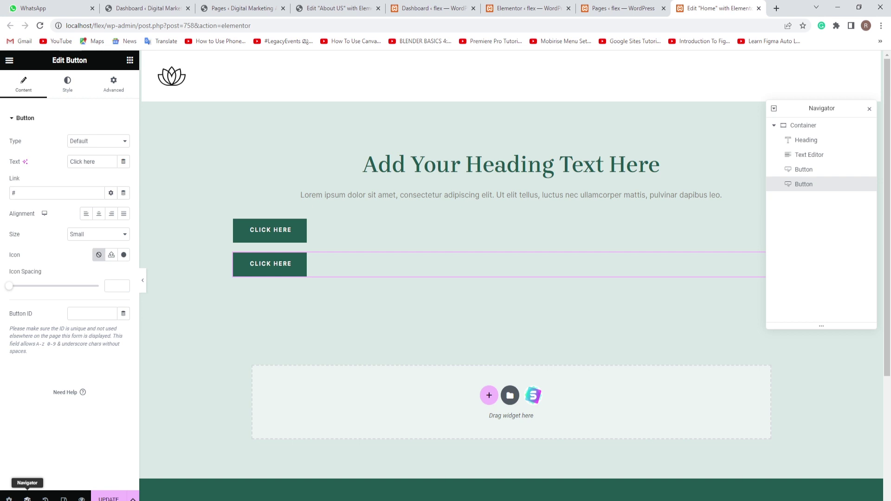
click(773, 126)
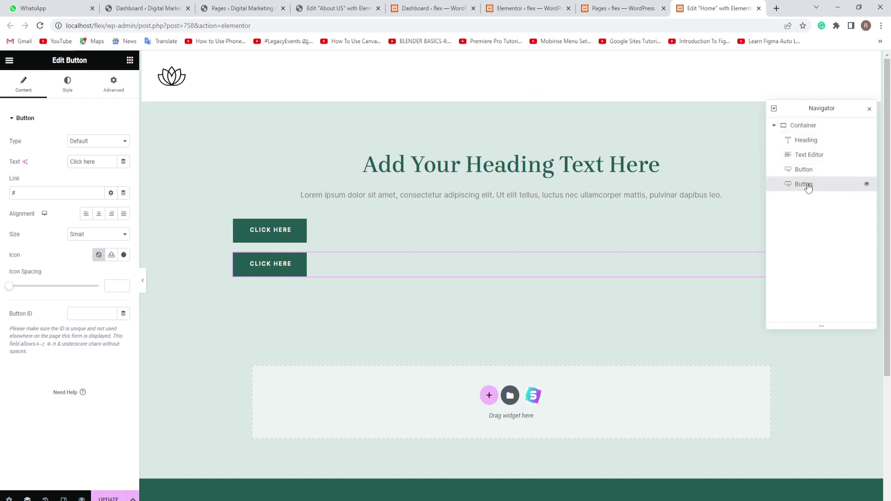
click(774, 126)
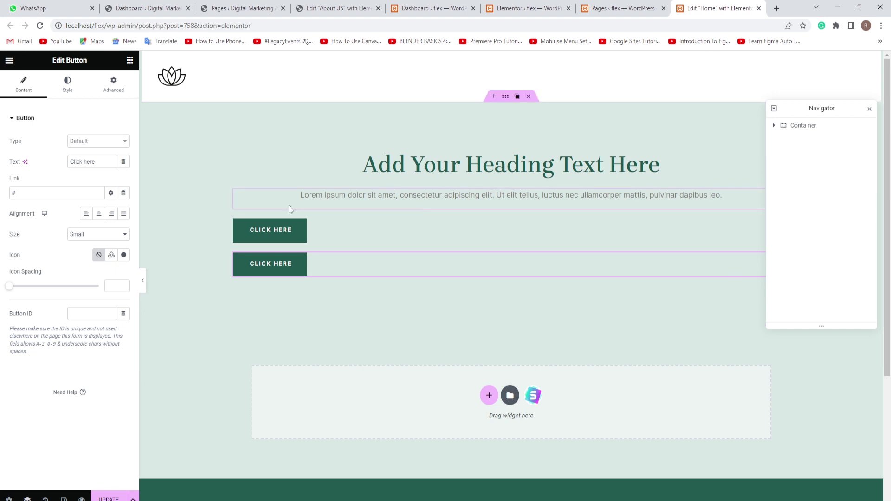
- Insert a nested container between the paragraph and the two buttons, and rename it "child" in the Navigator
click(130, 61)
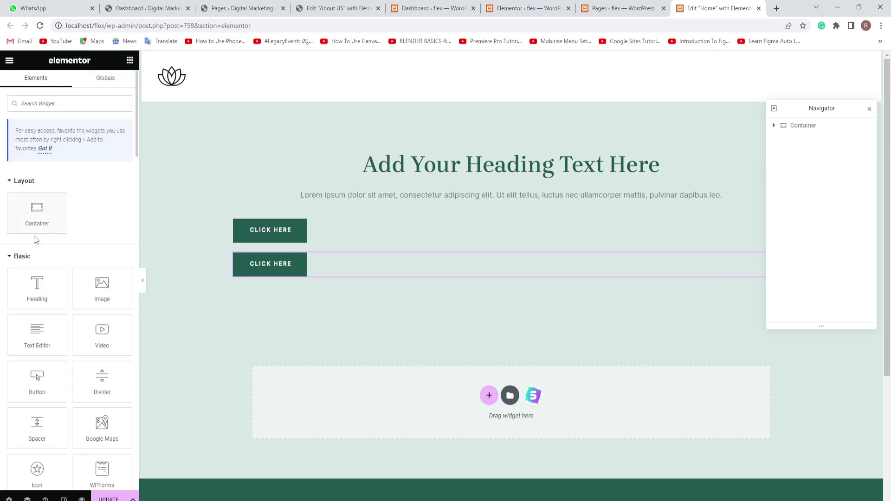
drag(35, 211, 318, 223)
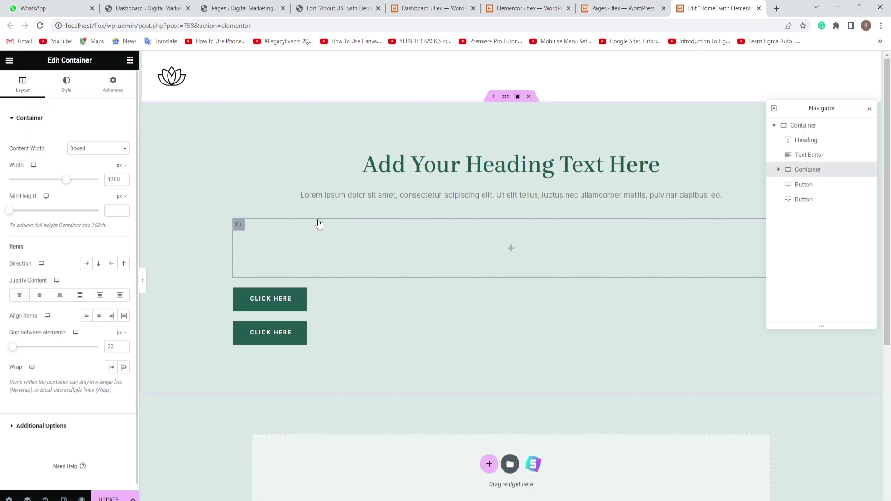
double_click(808, 170)
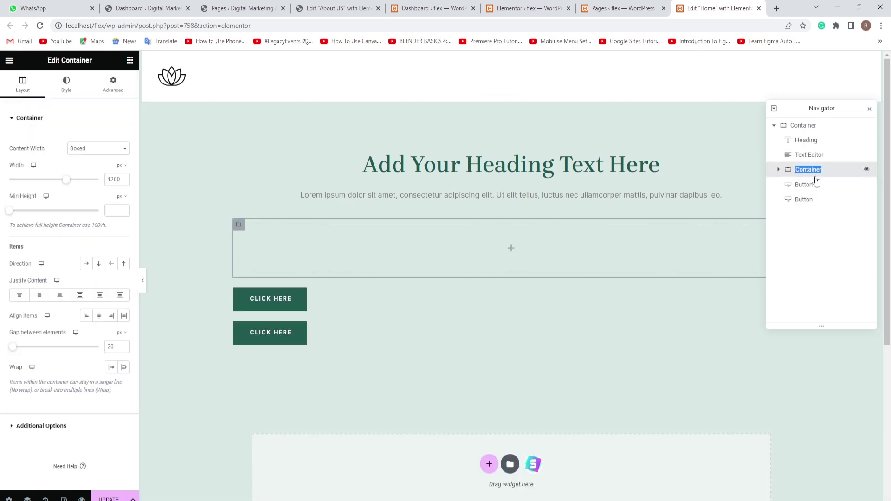
text(child)
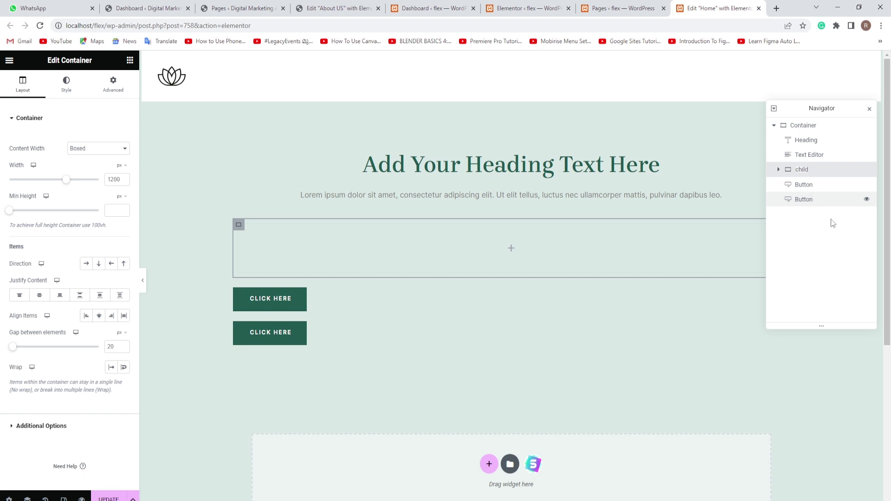
key(Return)
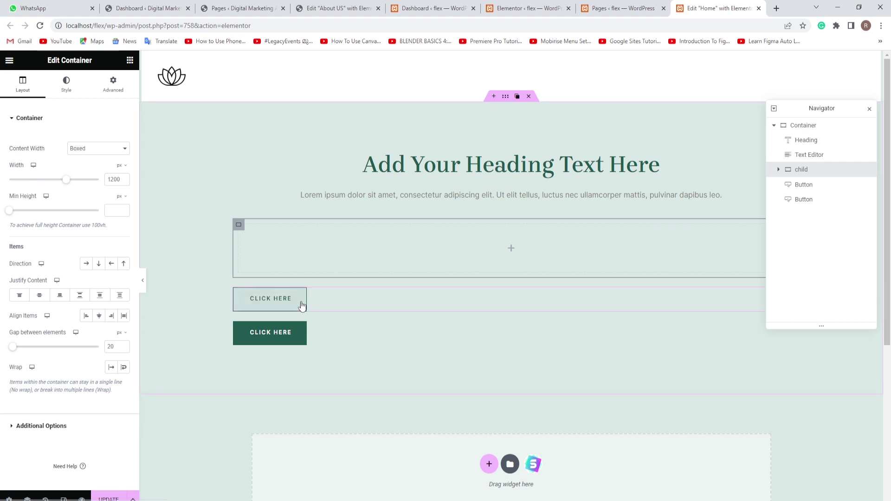
- Close the Navigator and move the first button into the child container
click(869, 109)
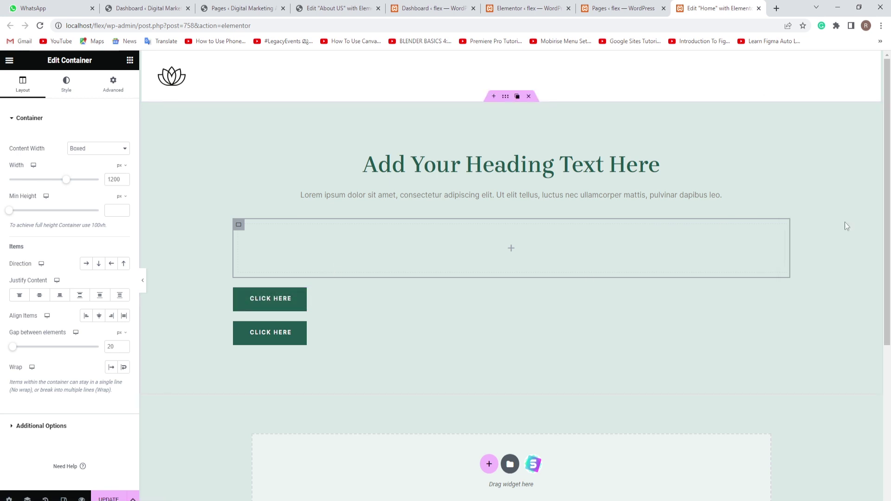
mouse_move(784, 295)
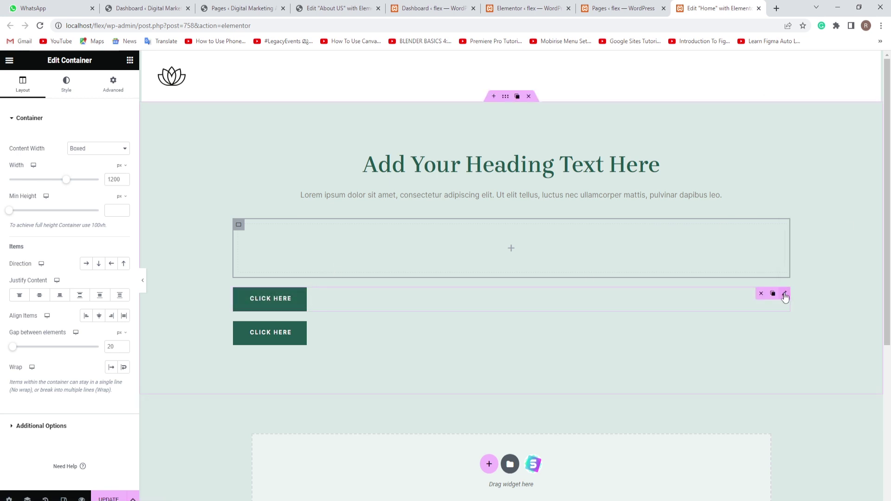
drag(784, 297, 762, 243)
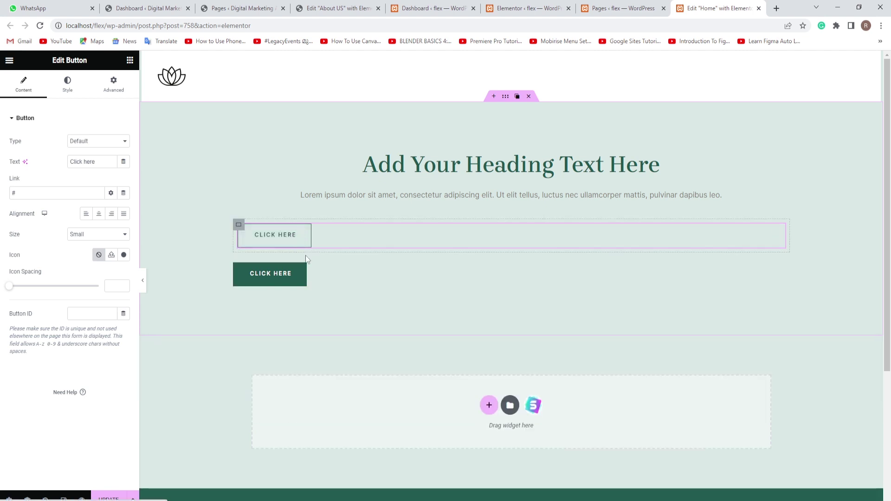
- Move the second button into the child container, check its nesting in the Navigator, and close the Navigator
mouse_move(783, 272)
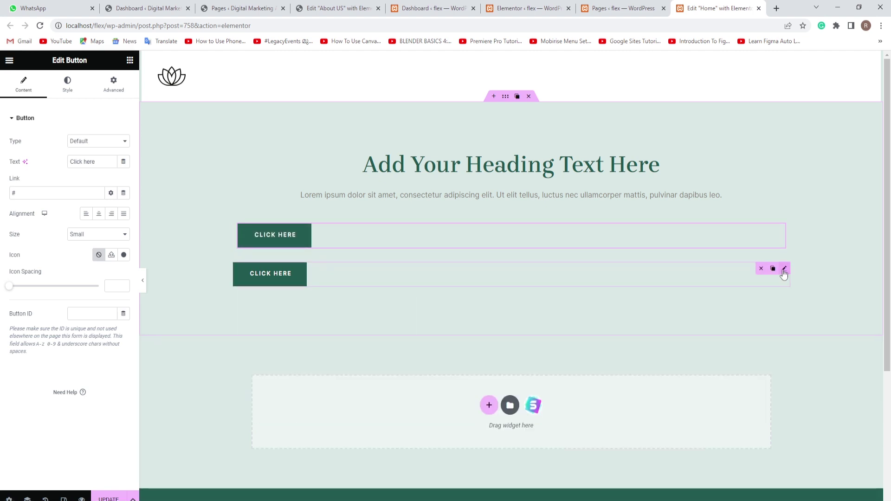
drag(784, 273, 760, 274)
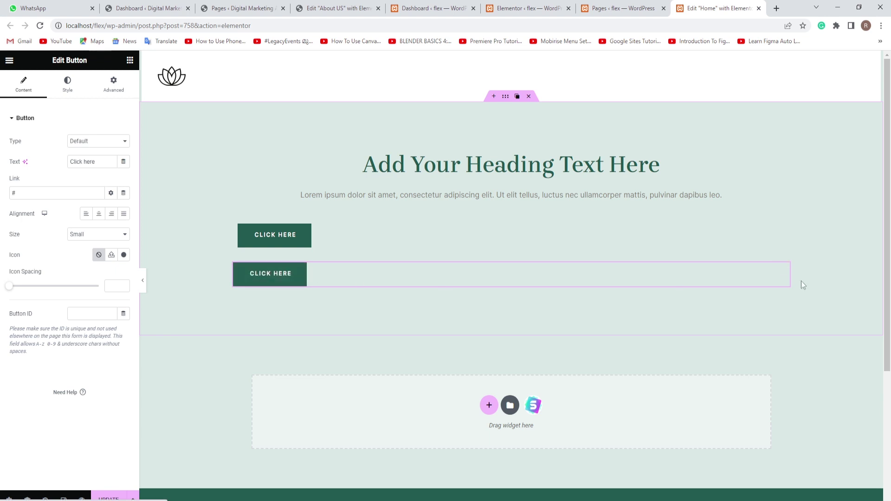
mouse_move(783, 273)
drag(783, 273, 770, 251)
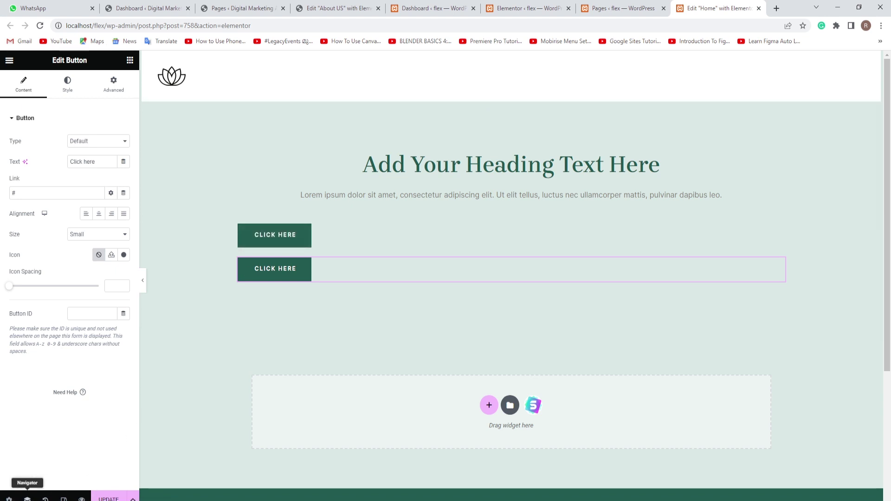
click(28, 498)
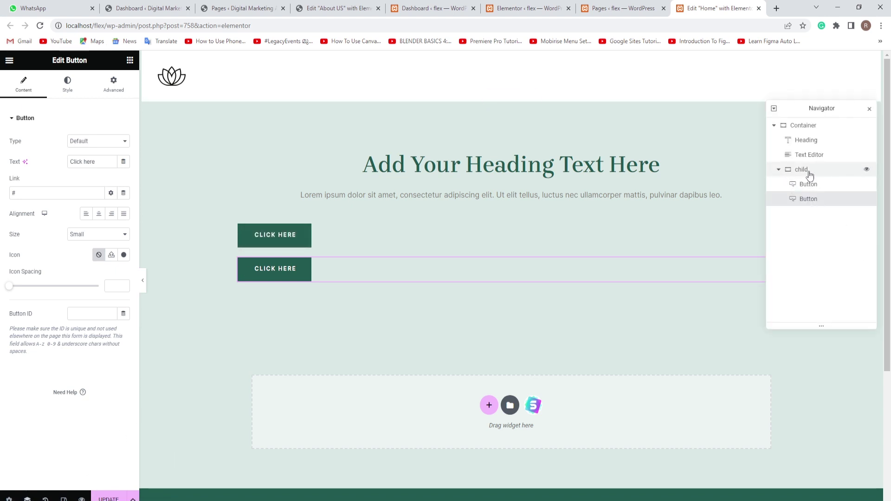
click(778, 170)
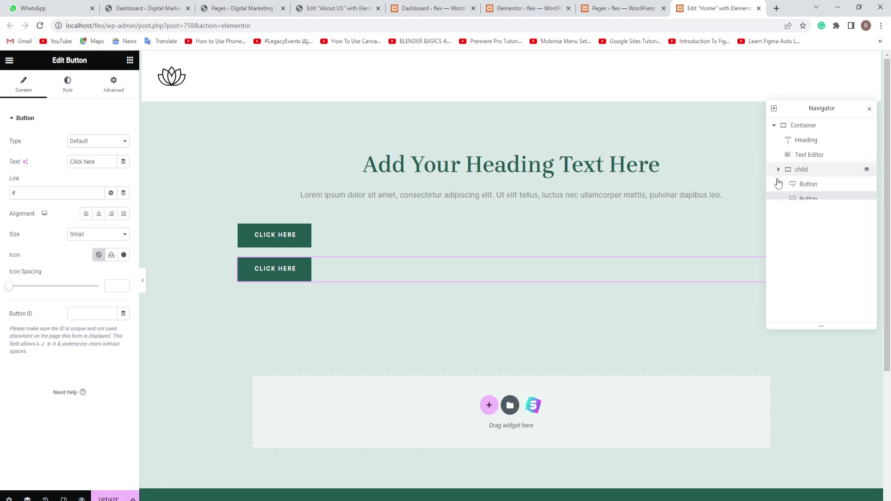
click(869, 110)
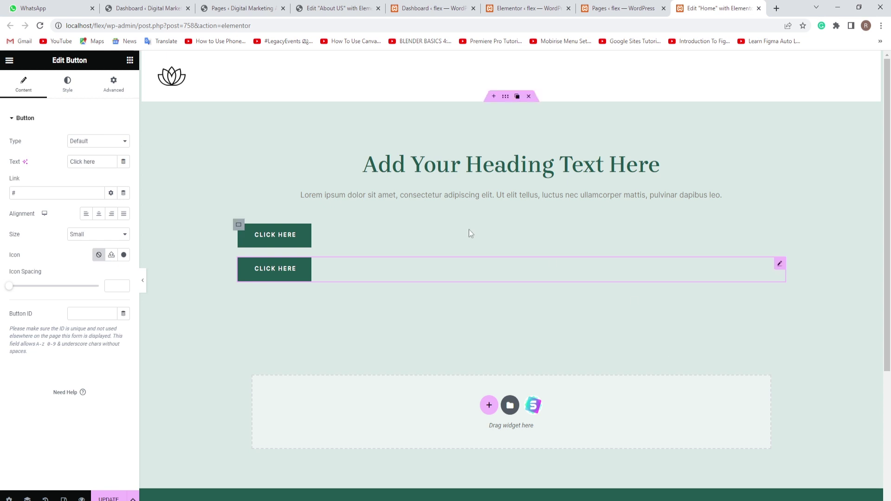
- Set the child container's direction to a left-to-right row and its Justify Content to Center
click(239, 225)
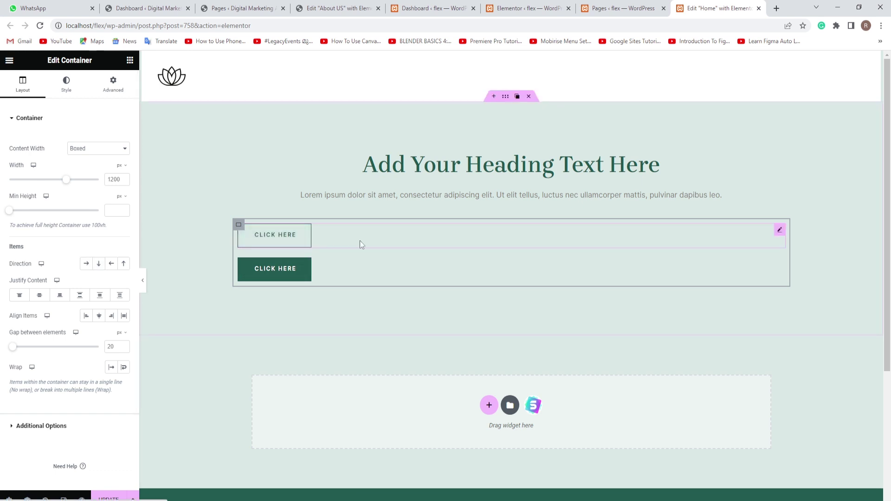
click(86, 264)
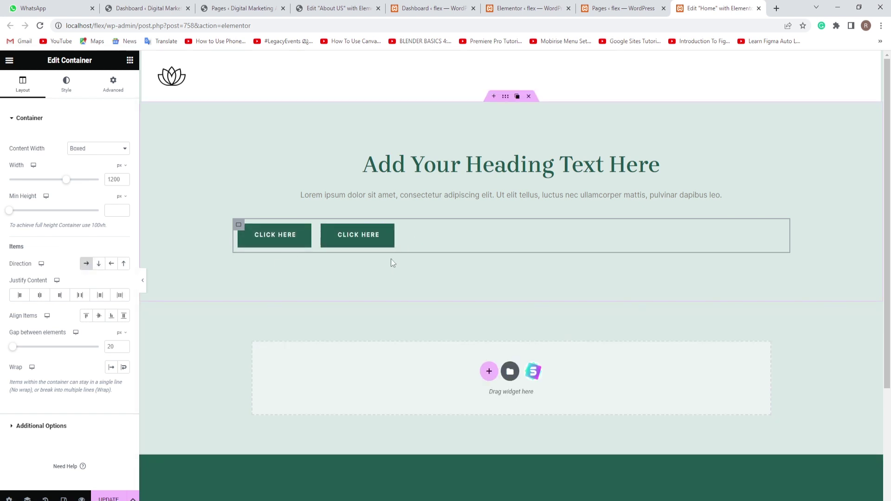
click(40, 296)
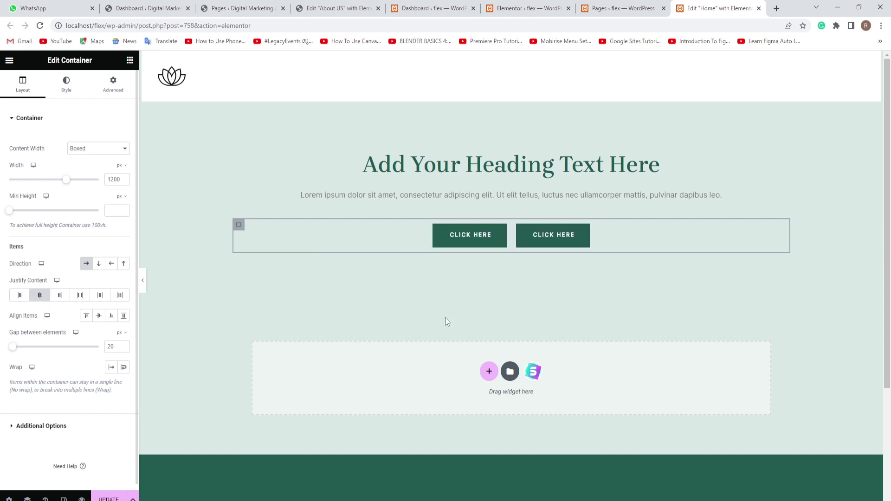
- Try the Start, End and Space Between justifications on the child container's buttons, and return them to Center
click(20, 297)
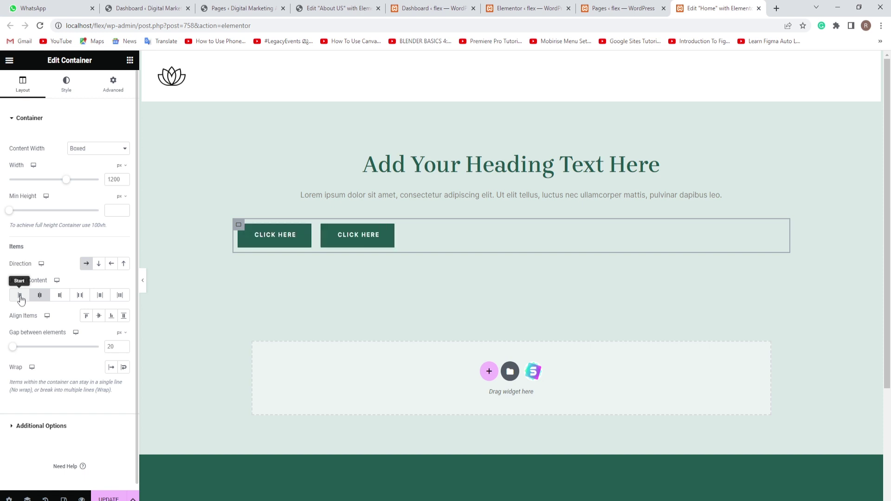
click(61, 297)
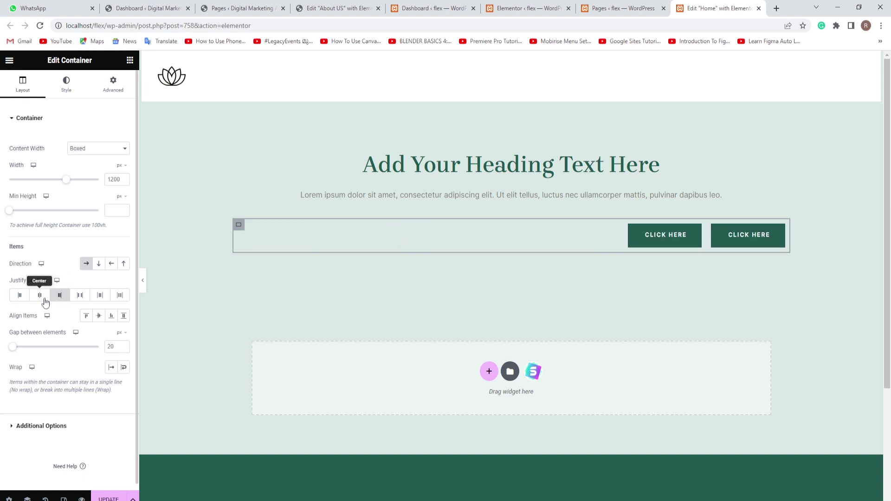
click(40, 297)
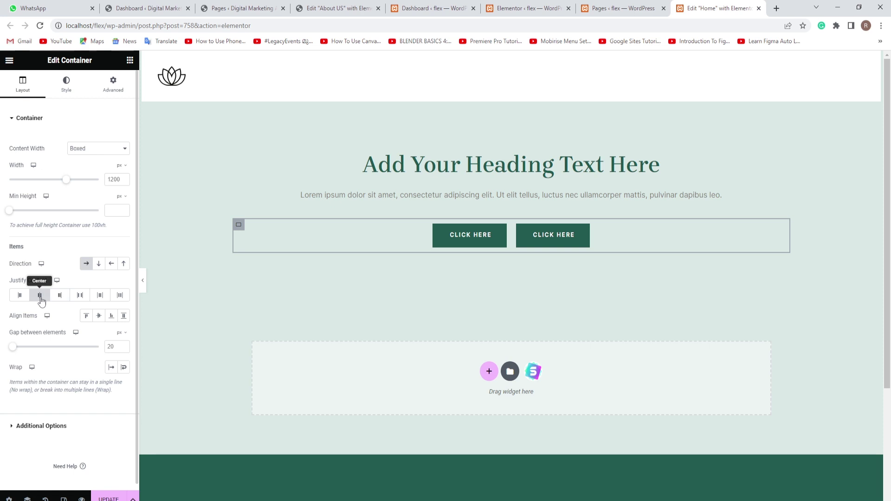
click(79, 300)
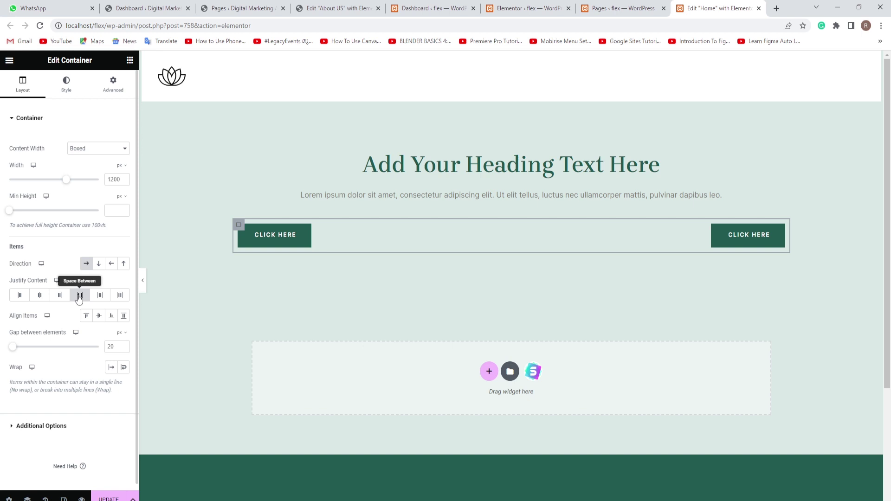
click(40, 299)
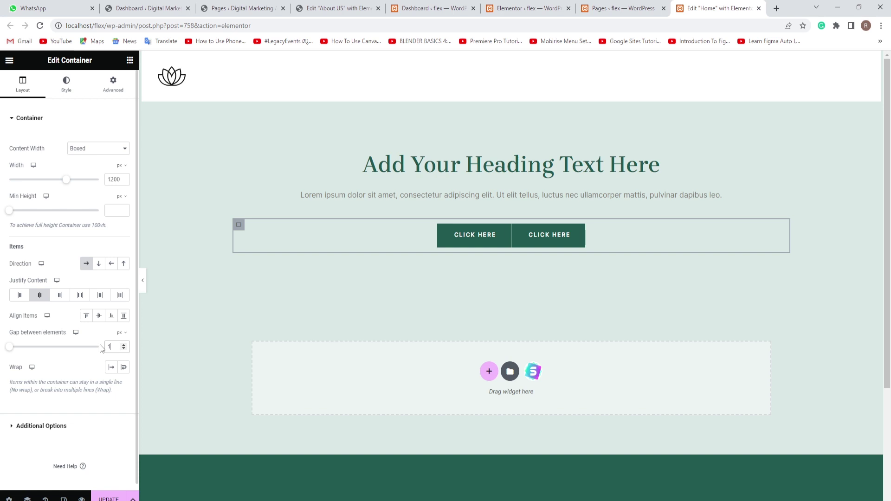
- Set the gap between the child container's elements to 15 px
text(5)
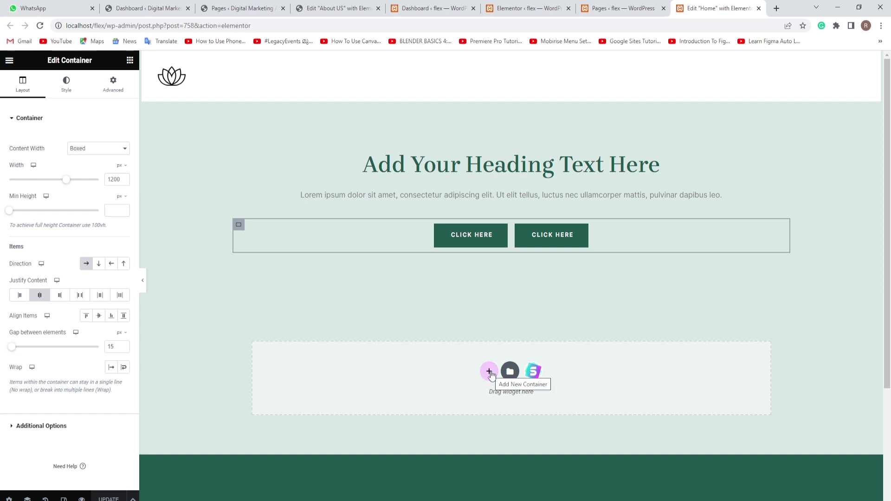
- Add a new column-direction container below the first one, with 100 px top and bottom padding and 0 px side padding
click(490, 372)
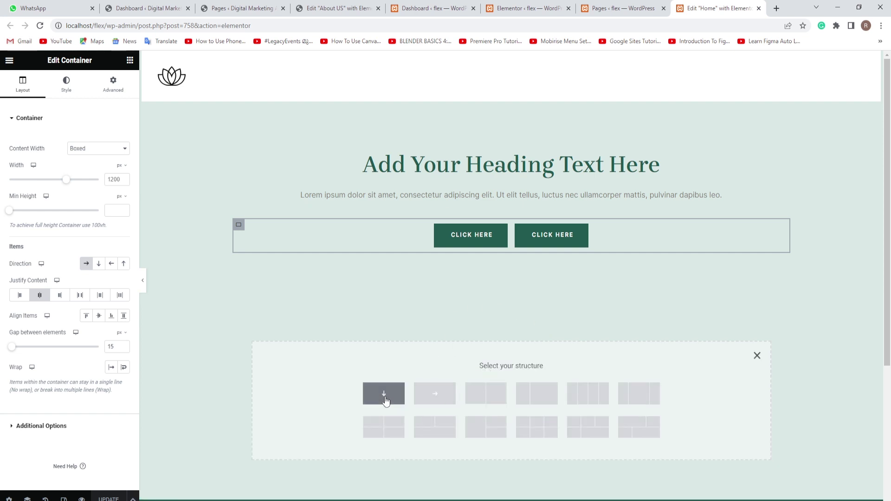
click(385, 394)
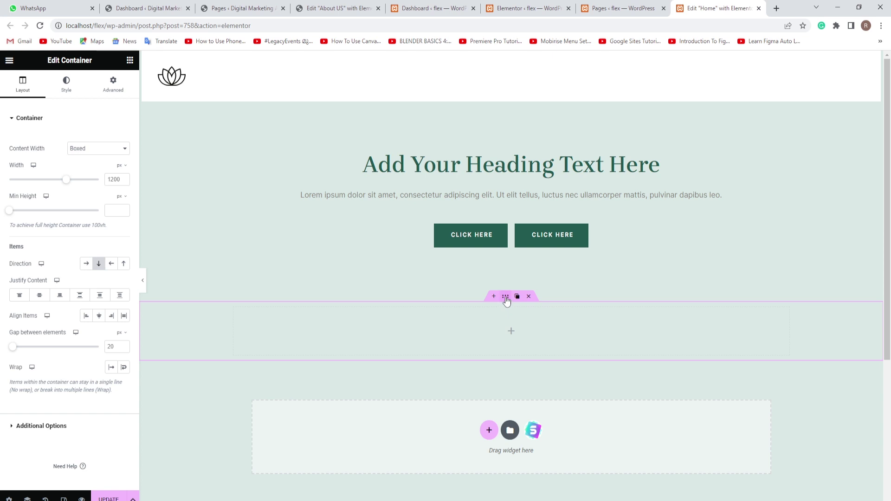
click(115, 86)
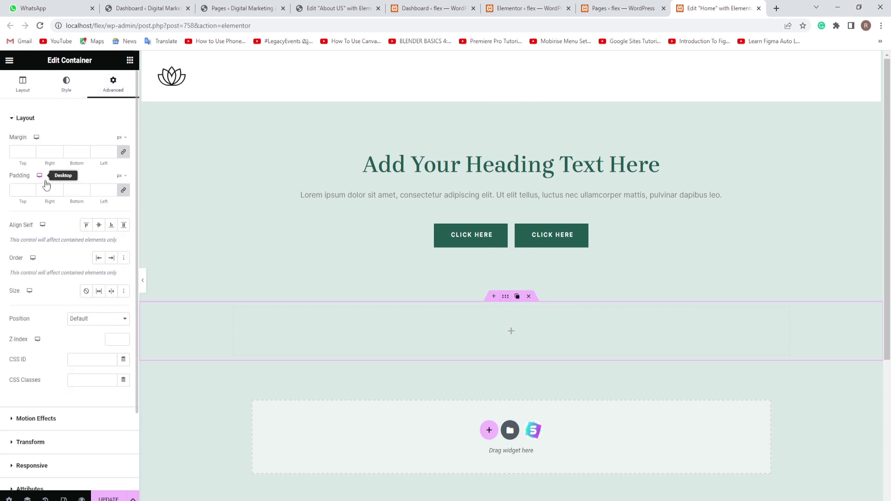
click(23, 190)
text(0)
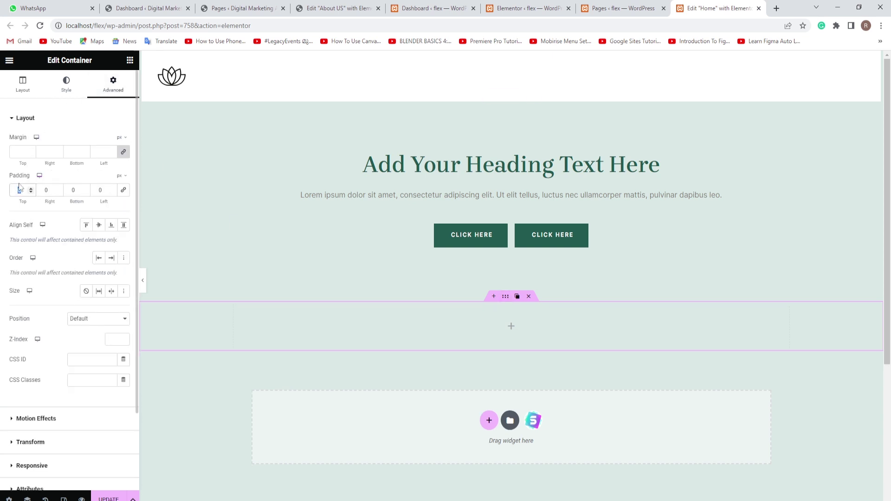
text(100)
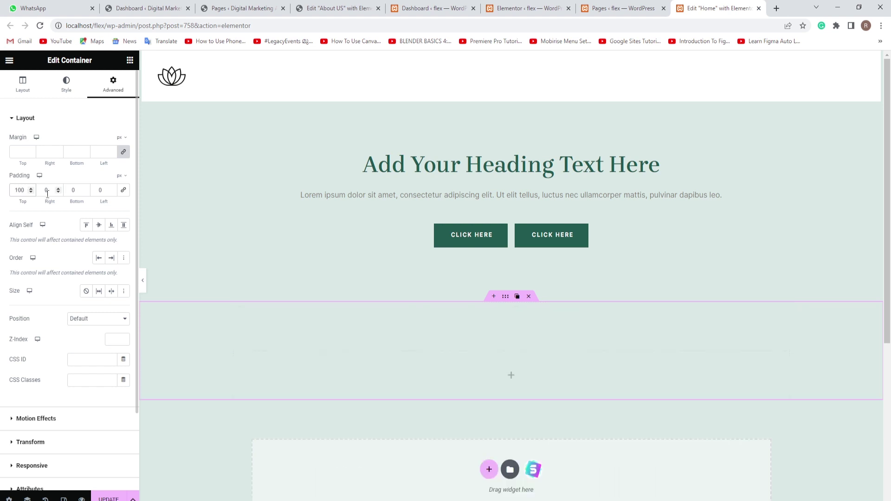
click(78, 191)
text(100)
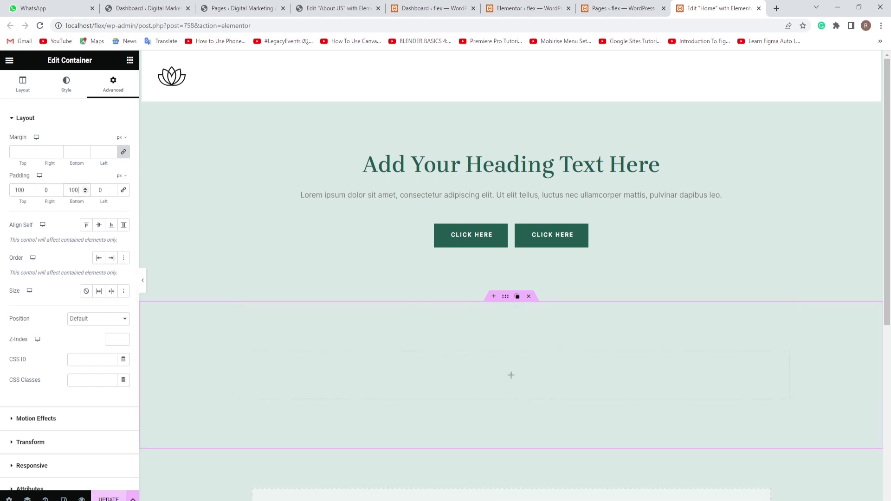
click(203, 441)
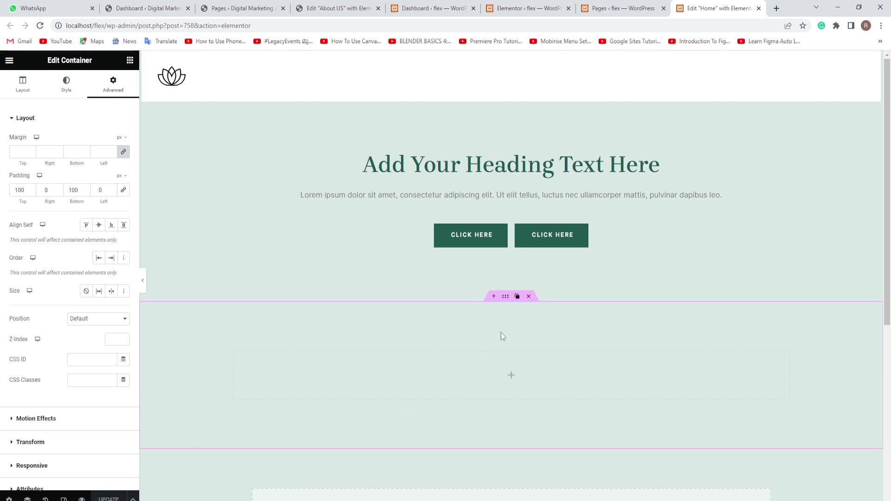
- Add an Image widget inside the new padded container
scroll(500, 333, down, 2)
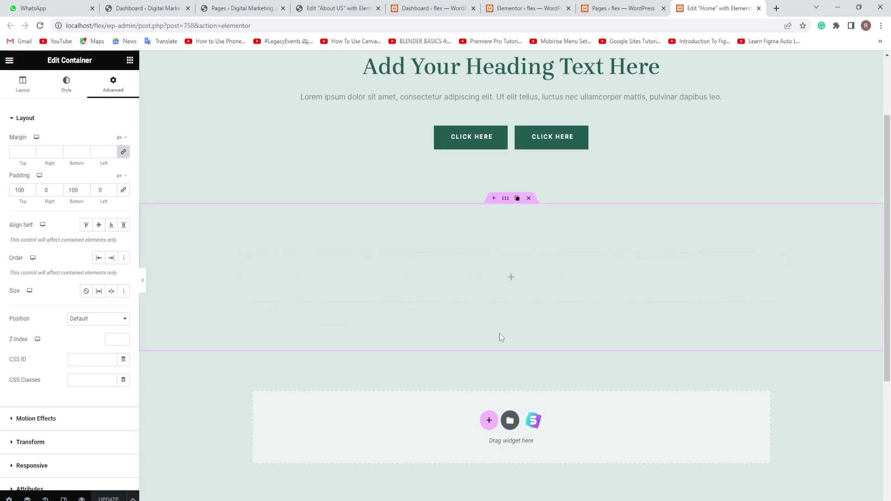
click(130, 60)
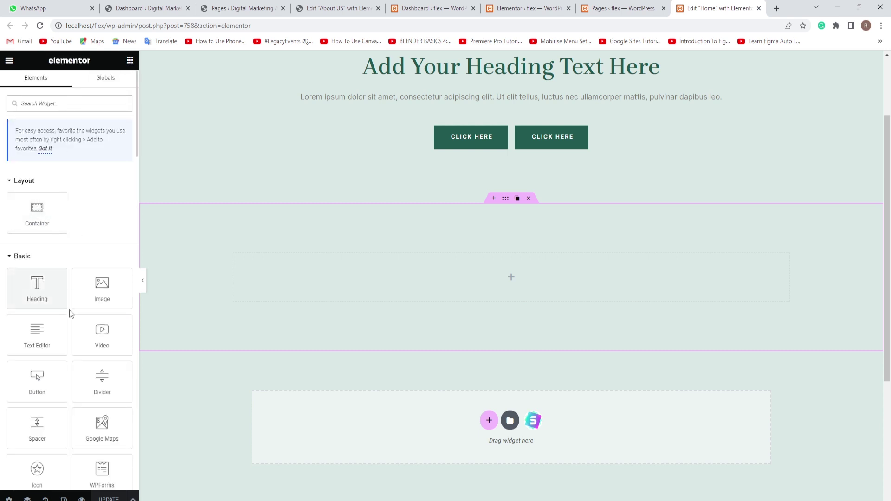
drag(106, 283, 321, 274)
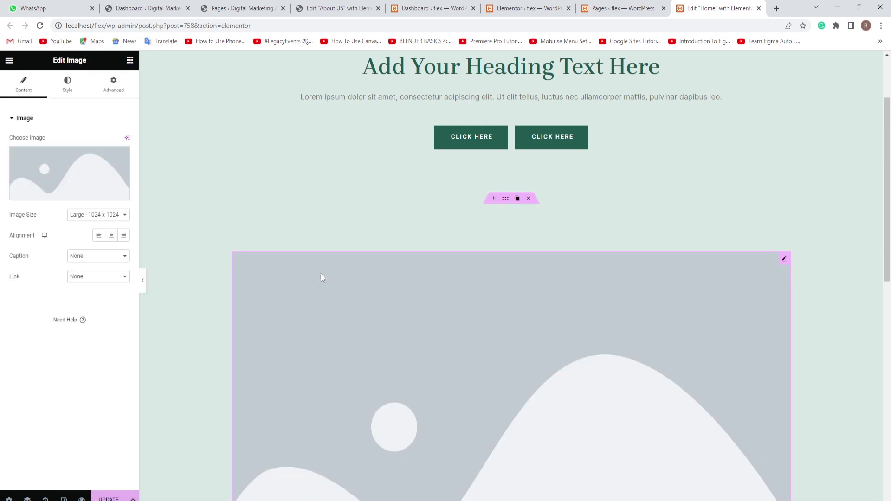
- Upload the neg, young, asian and bridal images from Downloads, and insert bridal.jpg into the Image widget
click(66, 198)
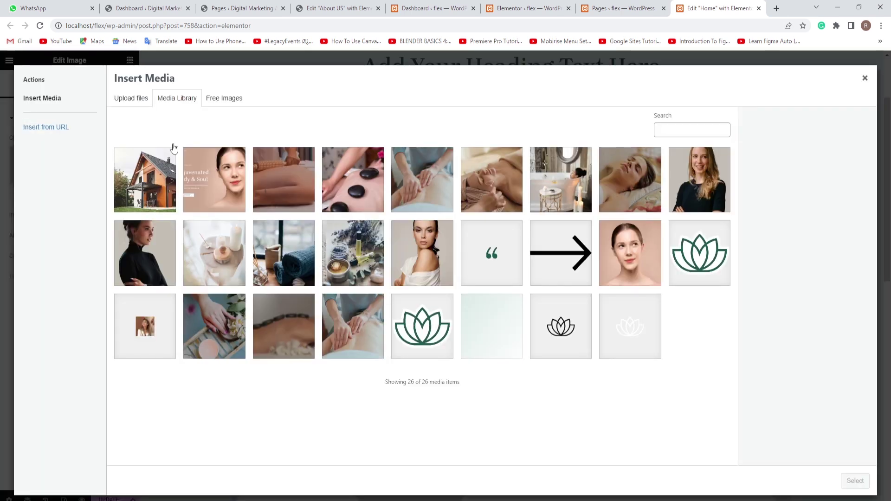
click(140, 99)
click(502, 267)
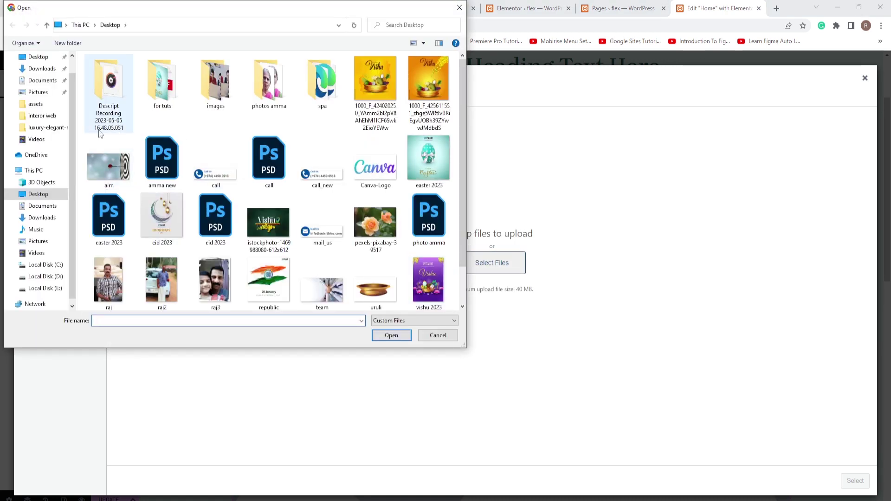
click(42, 69)
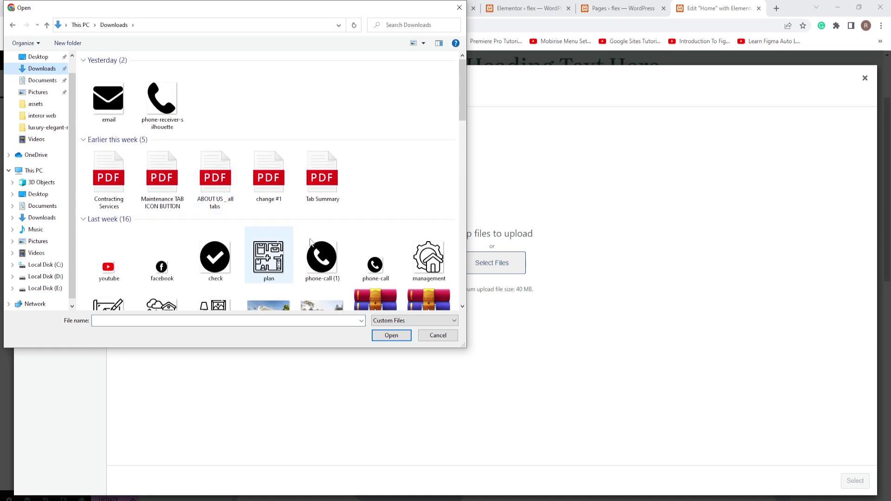
drag(462, 112, 475, 196)
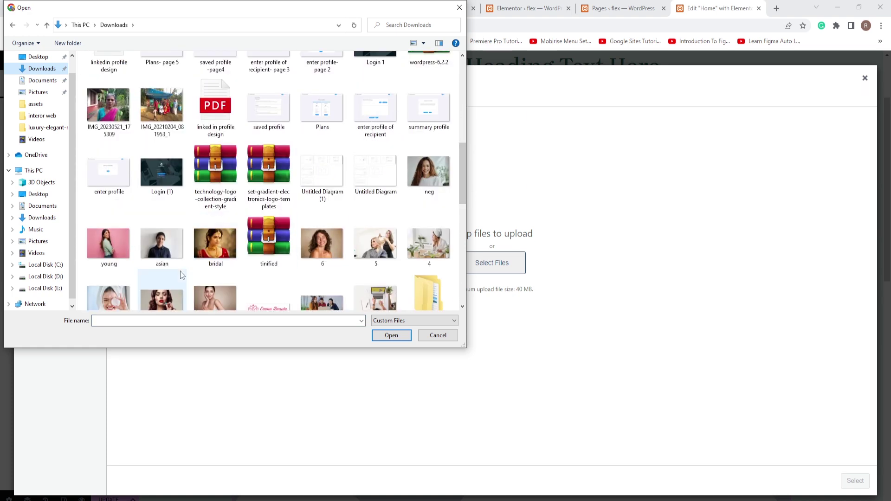
click(427, 172)
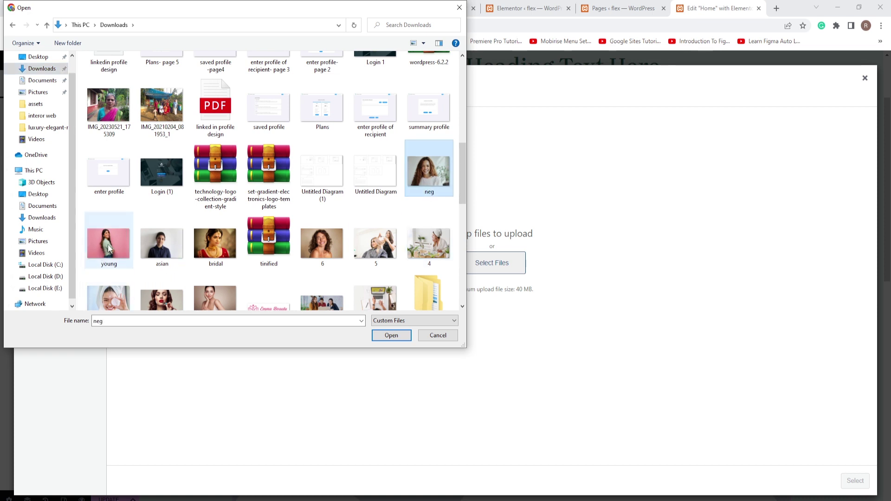
ctrl+click(108, 248)
ctrl+click(167, 248)
ctrl+click(213, 251)
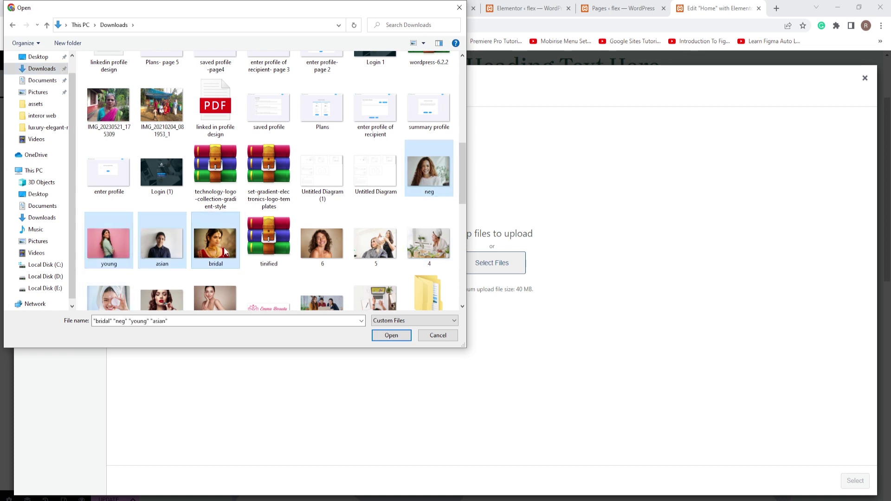
click(390, 336)
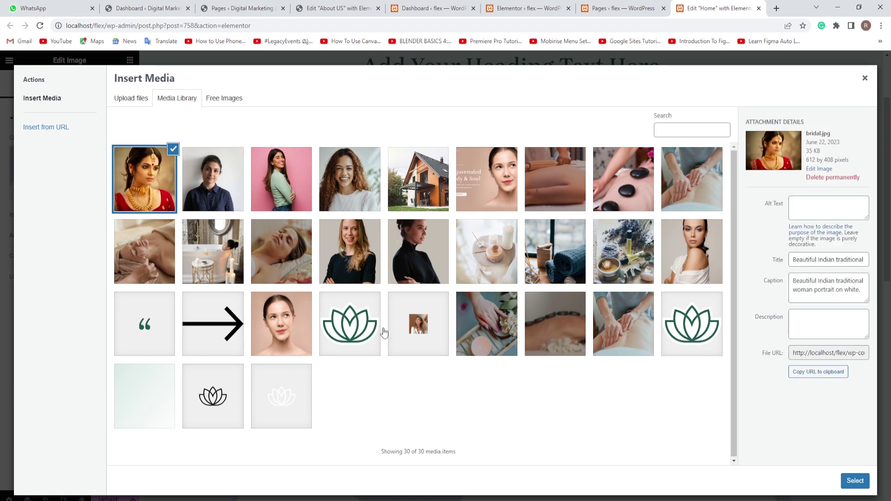
click(855, 481)
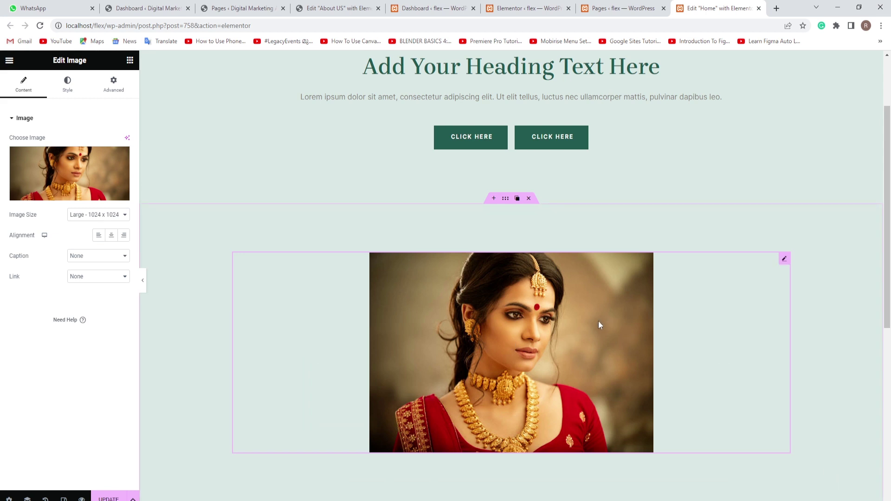
- Add a second Image widget above the bridal picture and fill it with asian.jpg from the media library
scroll(477, 338, down, 1)
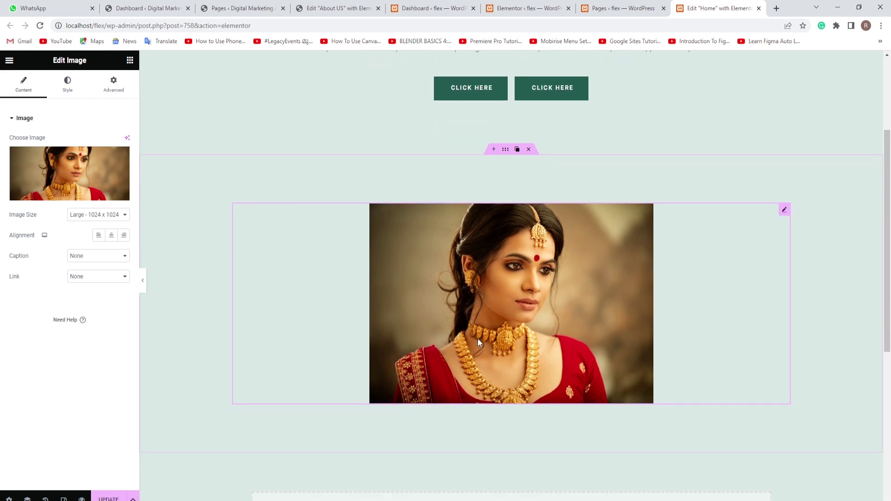
click(130, 60)
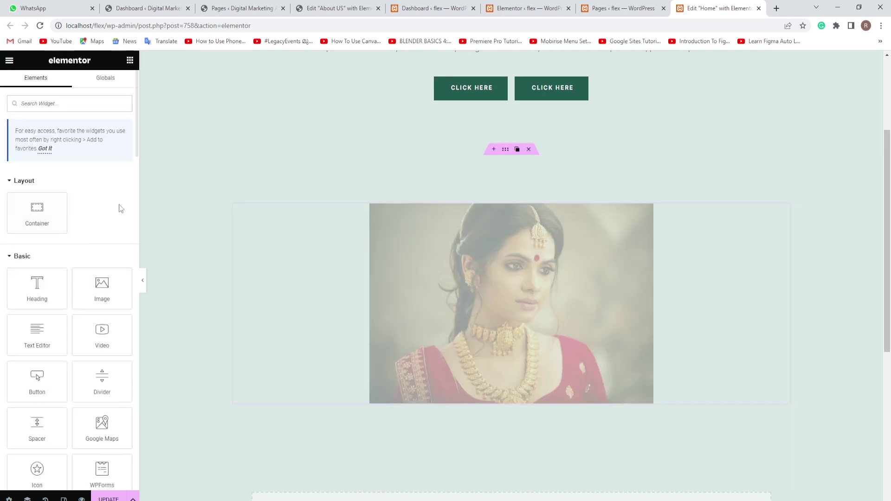
drag(102, 284, 342, 297)
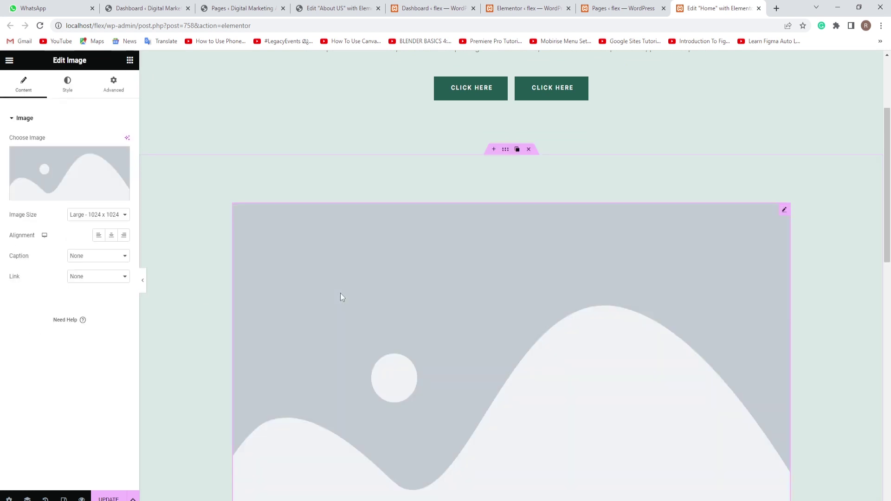
click(67, 197)
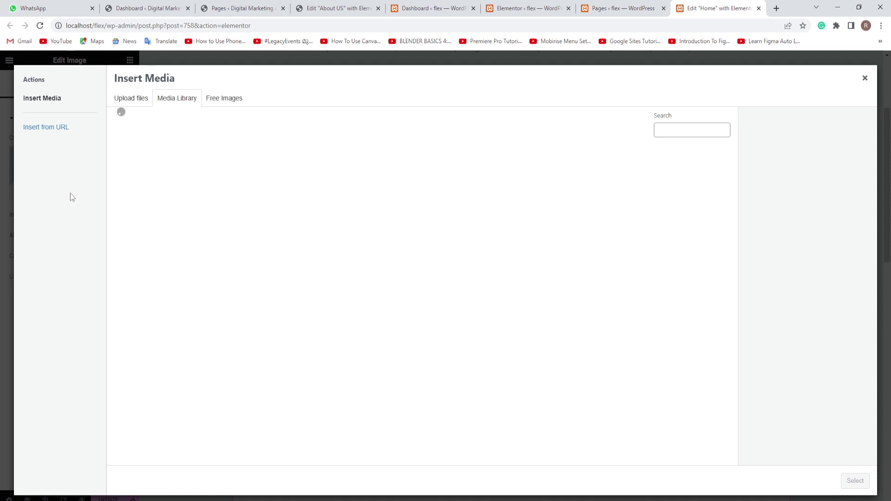
click(214, 180)
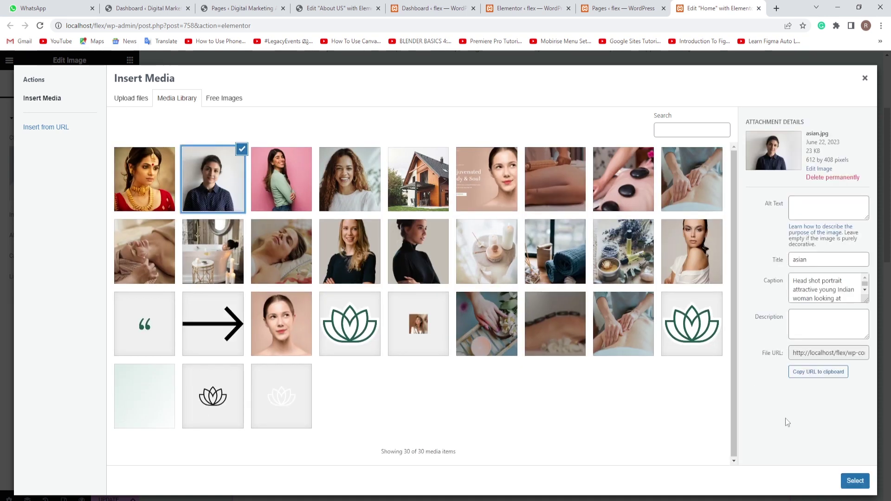
click(853, 480)
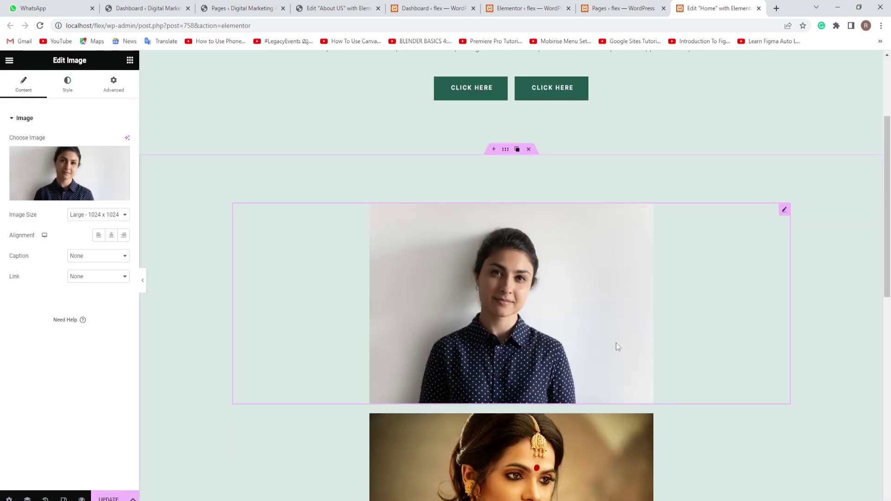
- Add an Image widget between the asian and bridal pictures and fill it with the image of the woman on a pink background
click(130, 60)
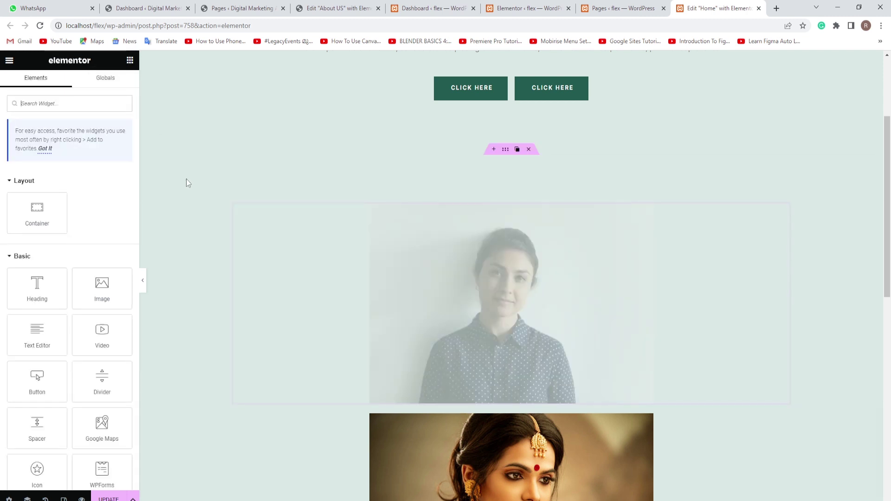
scroll(409, 266, down, 2)
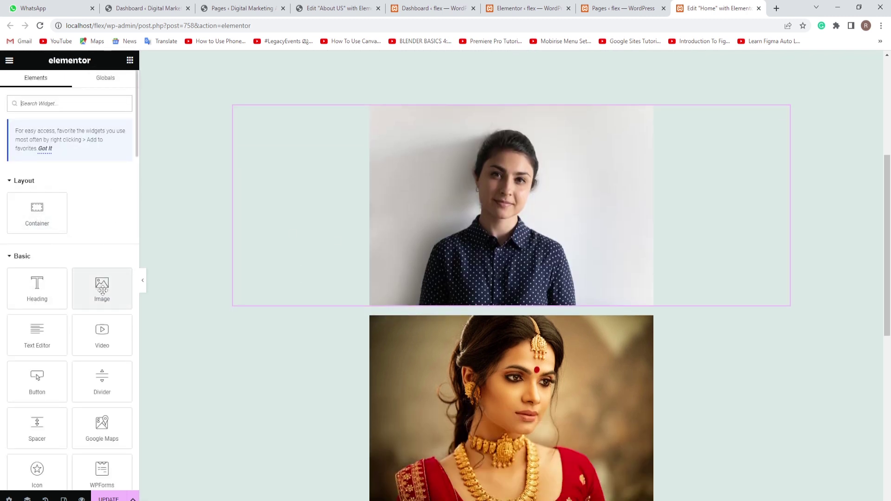
drag(103, 290, 305, 378)
scroll(503, 315, up, 2)
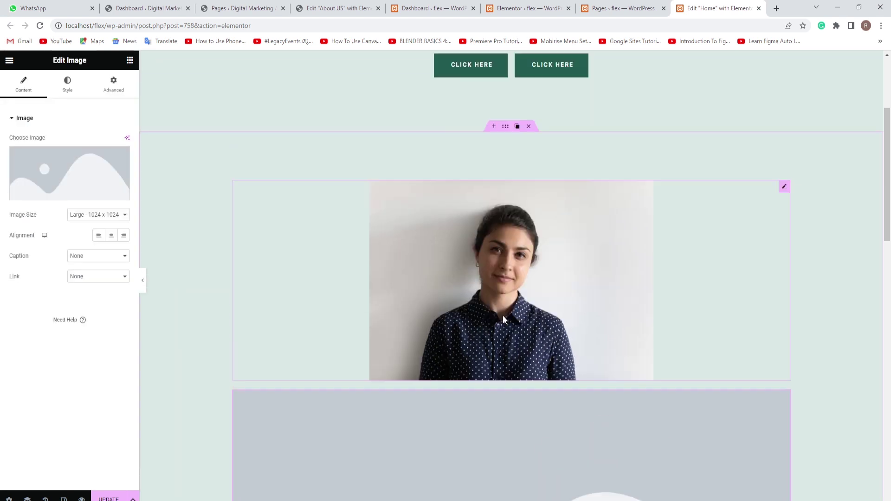
scroll(502, 316, up, 2)
scroll(501, 316, down, 10)
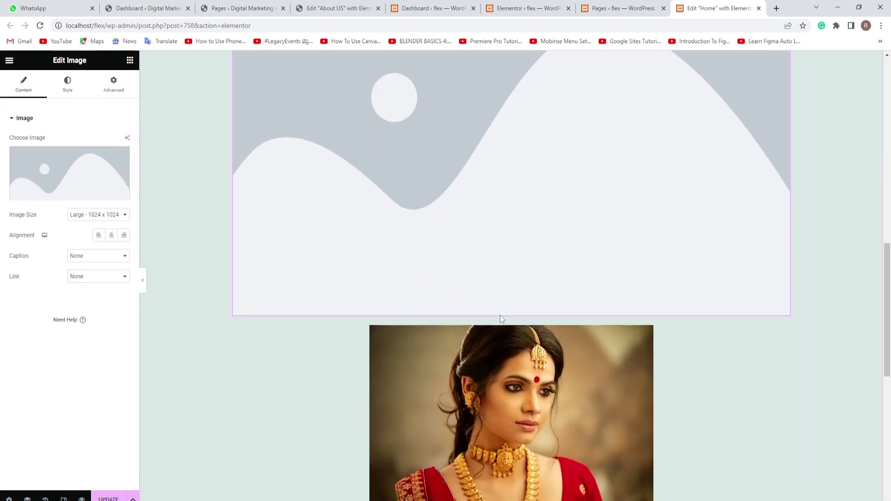
click(67, 194)
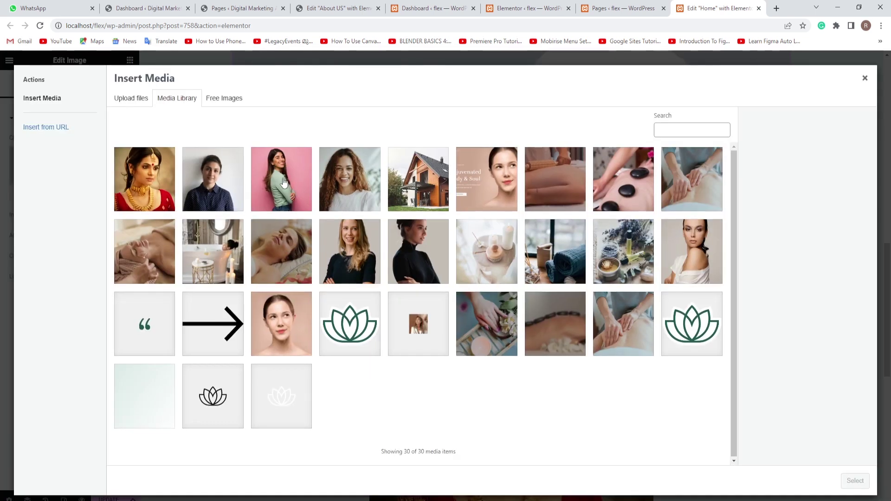
click(283, 181)
click(855, 481)
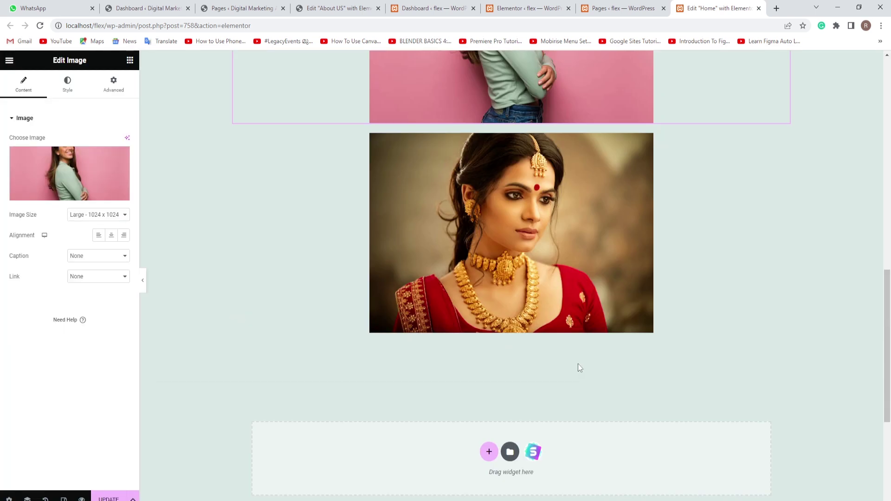
scroll(576, 360, up, 10)
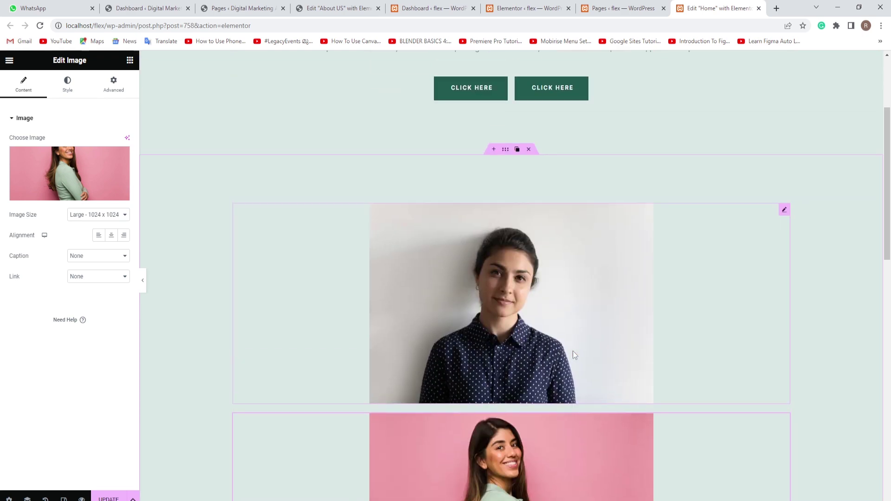
scroll(572, 351, down, 3)
scroll(570, 354, down, 5)
scroll(570, 352, up, 5)
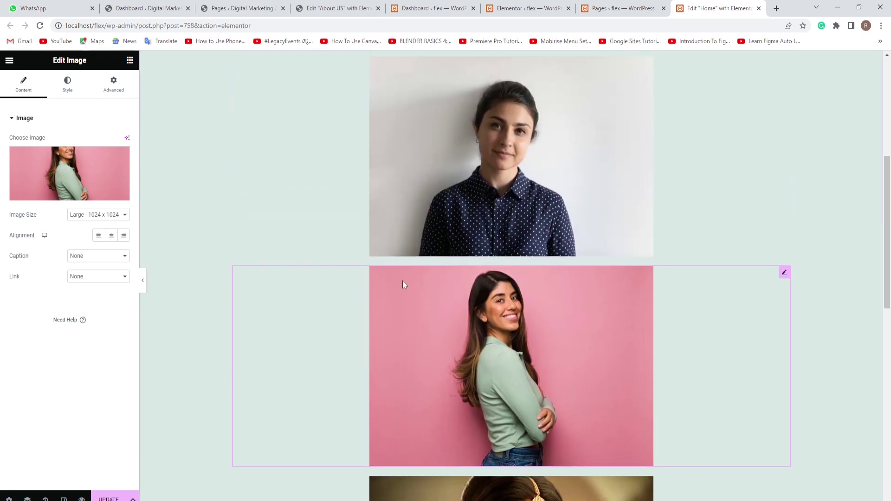
- Add a fourth Image widget directly below the asian picture and fill it with neg.jpg from the media library
click(129, 61)
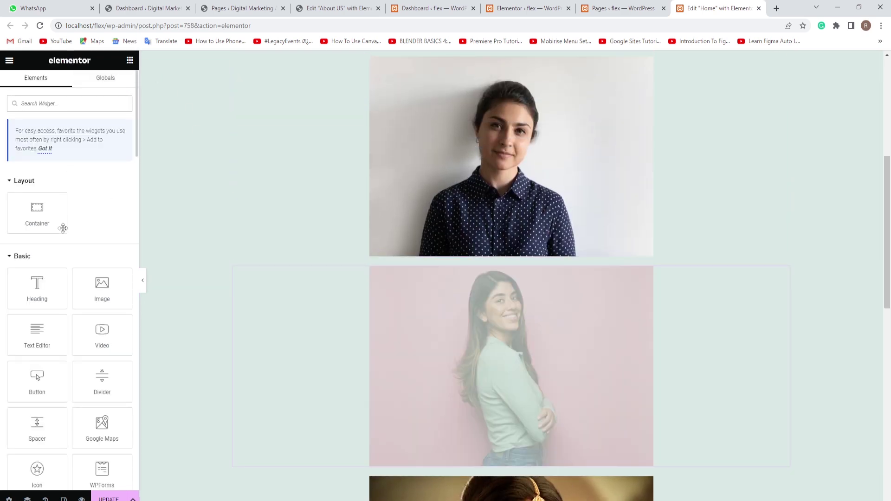
drag(101, 288, 323, 209)
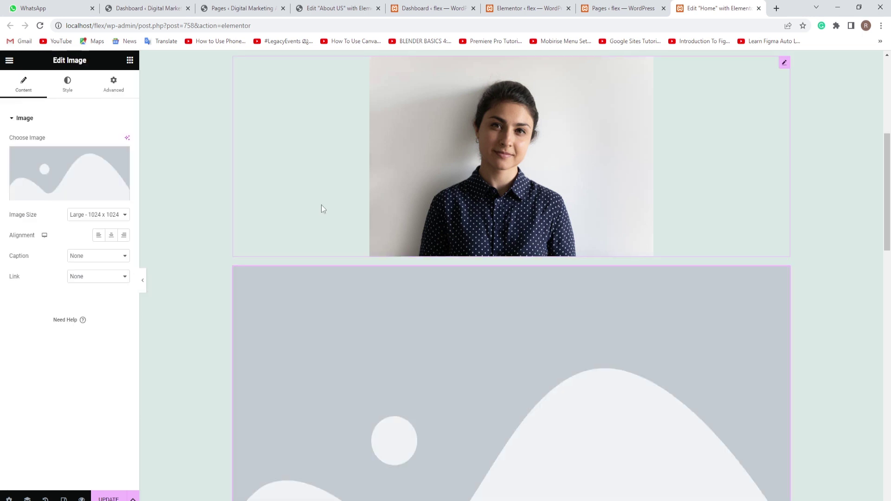
click(57, 195)
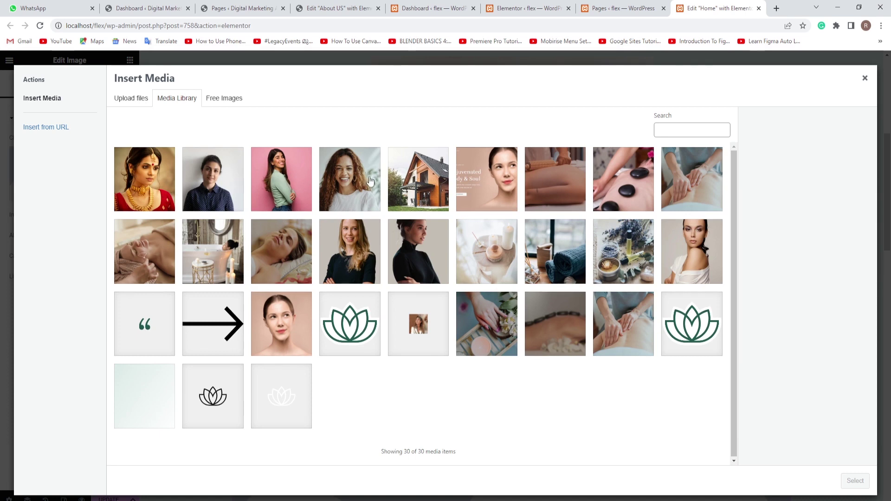
click(357, 181)
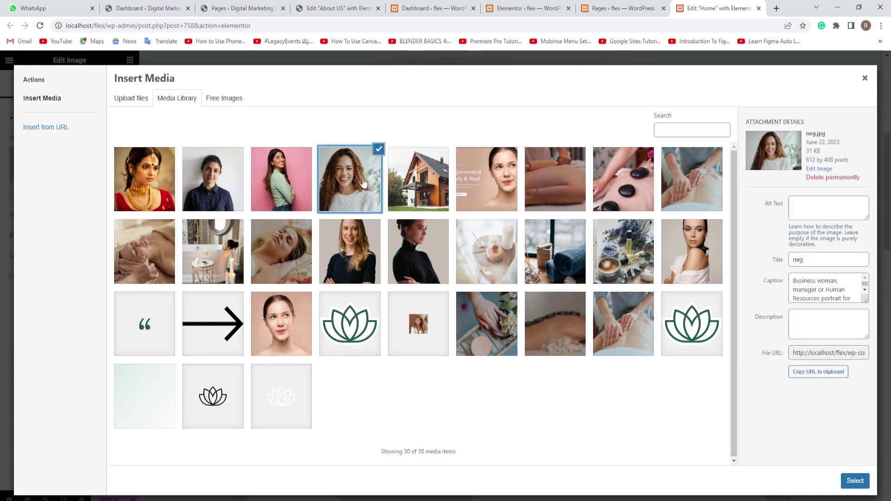
click(855, 481)
scroll(630, 384, down, 6)
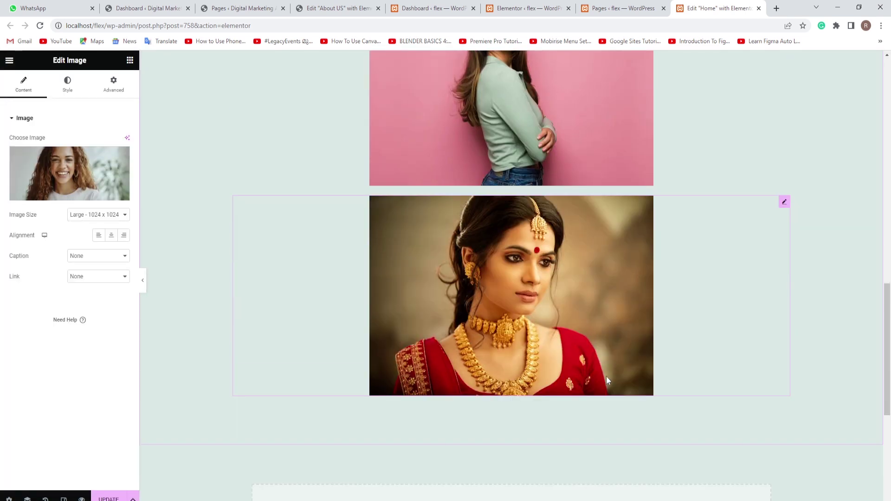
scroll(602, 371, up, 9)
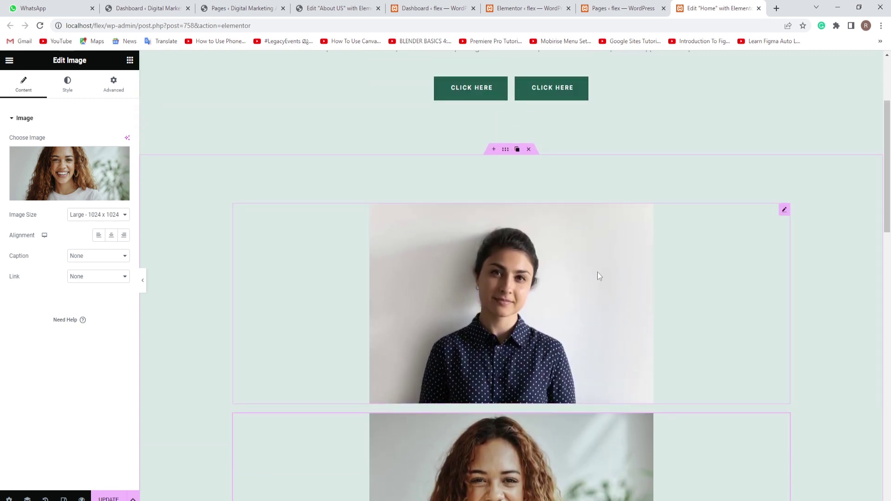
- Set the image container's direction to row and the gap between its elements to 0 px
click(506, 150)
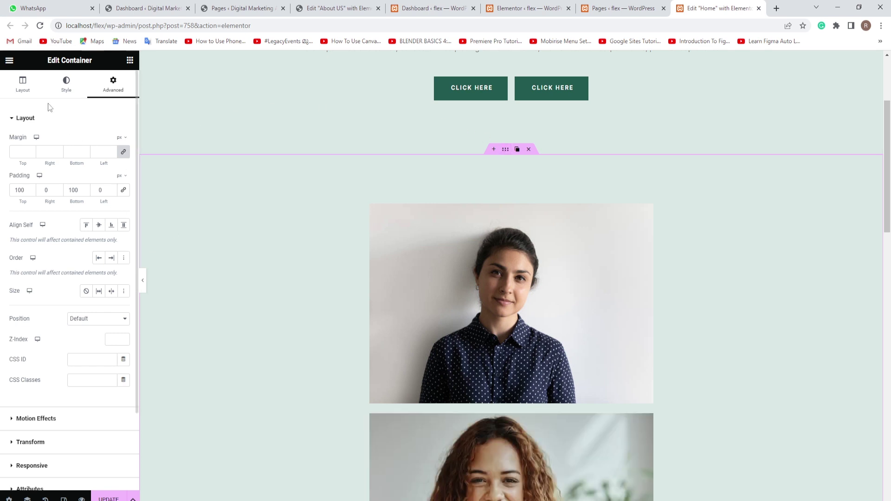
click(20, 89)
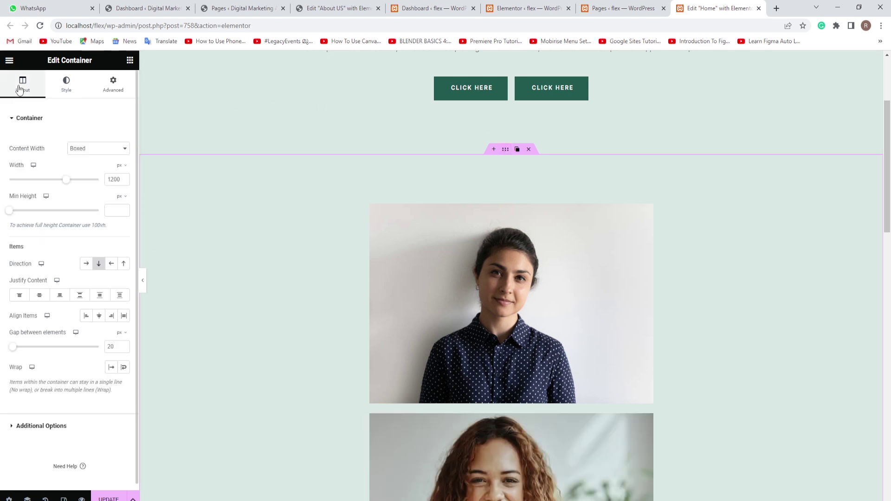
click(86, 265)
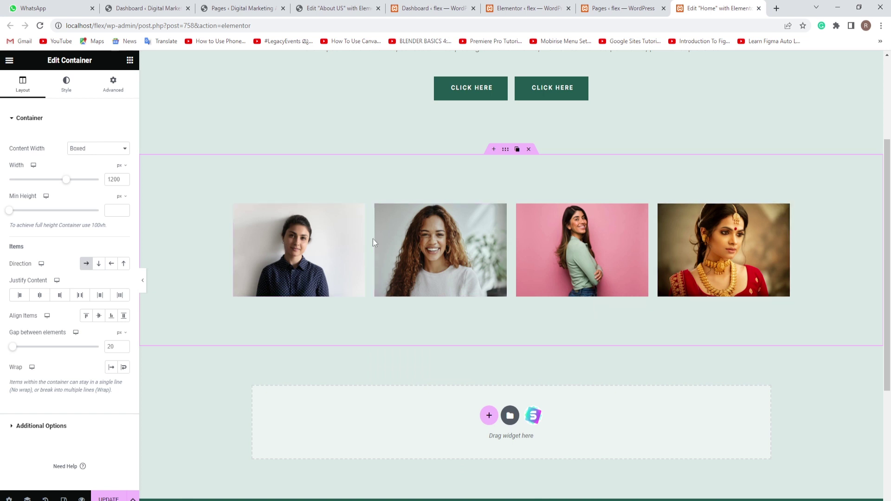
double_click(106, 347)
text(0)
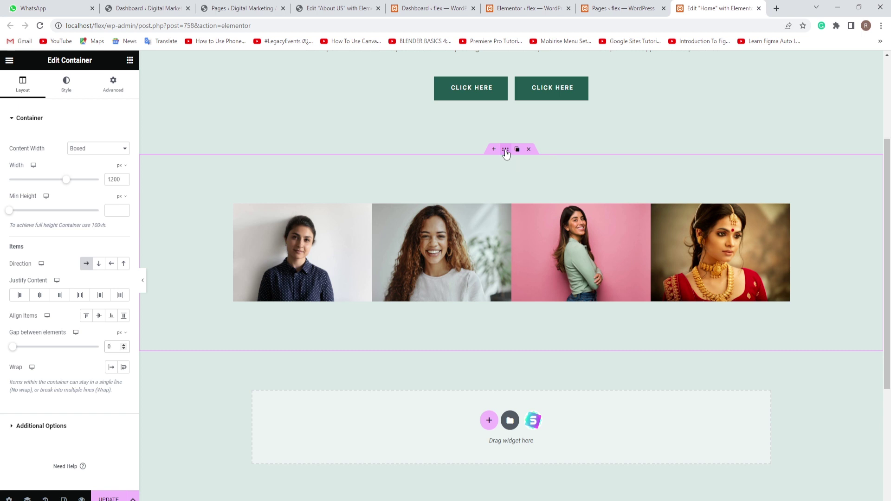
- Set the image container's content width to Full Width and preview the row without the editing panel
click(126, 150)
click(88, 166)
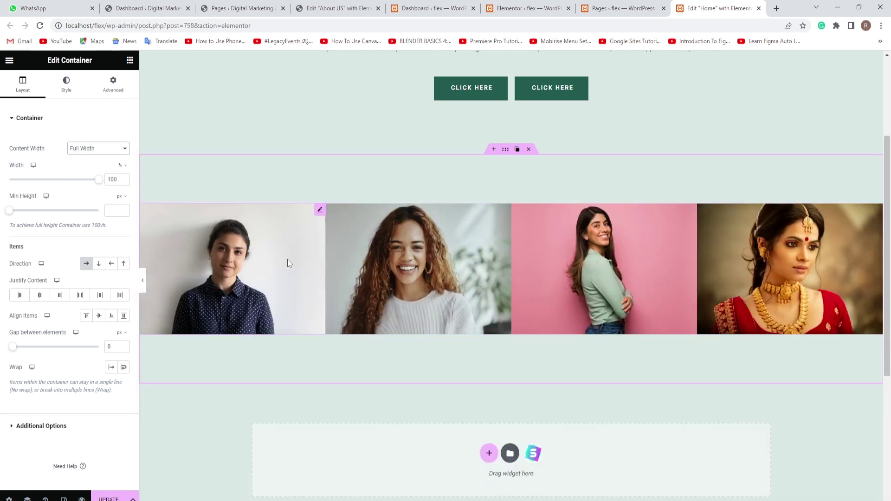
click(144, 288)
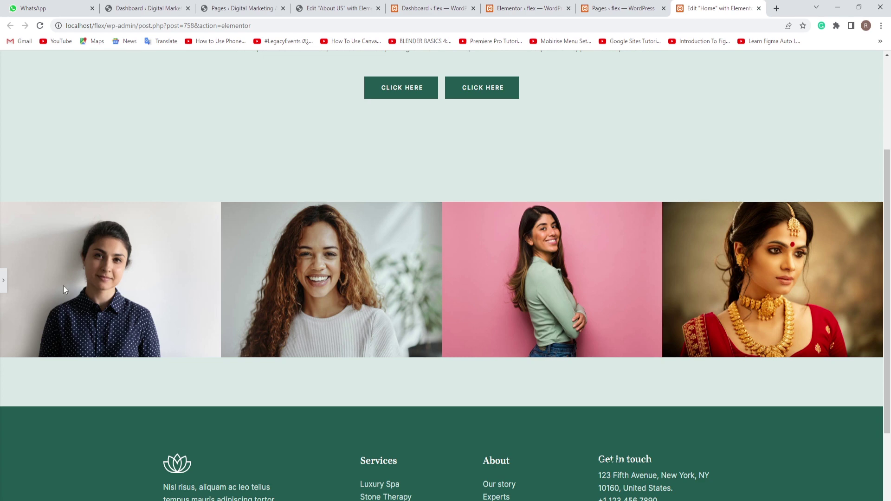
click(3, 281)
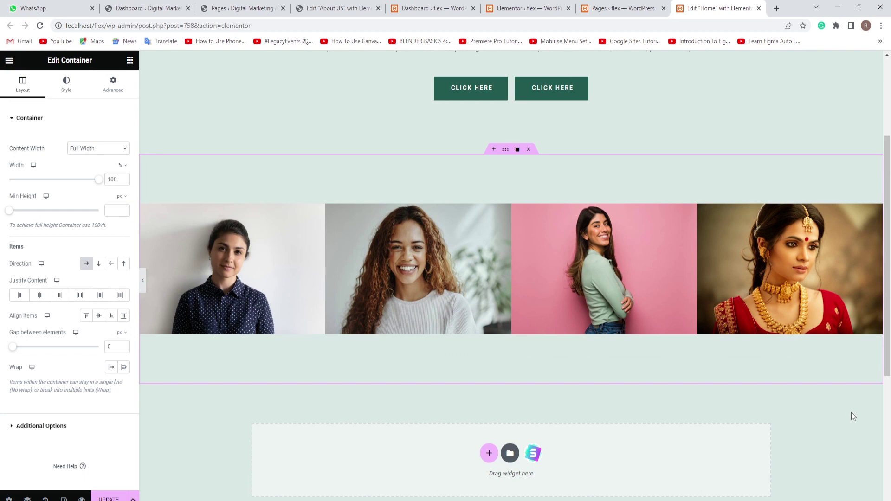
- Switch the image container's direction to Row - reversed, back to row, and to Row - reversed again
click(112, 264)
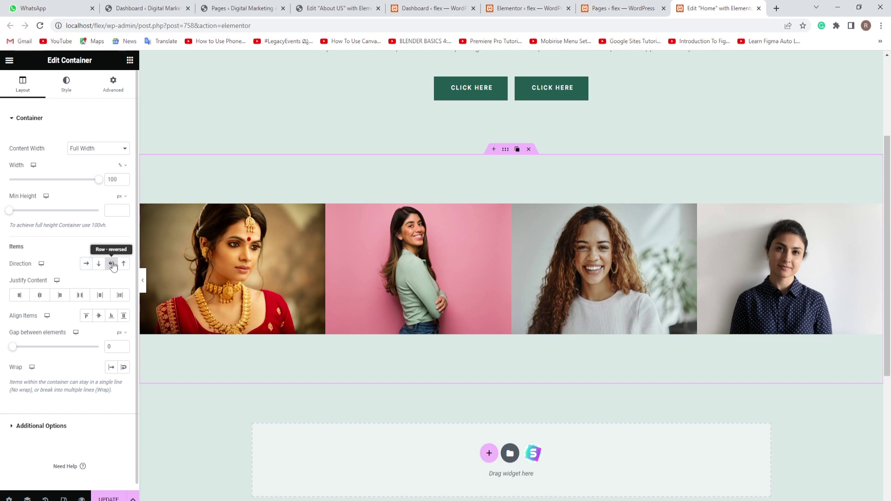
click(88, 267)
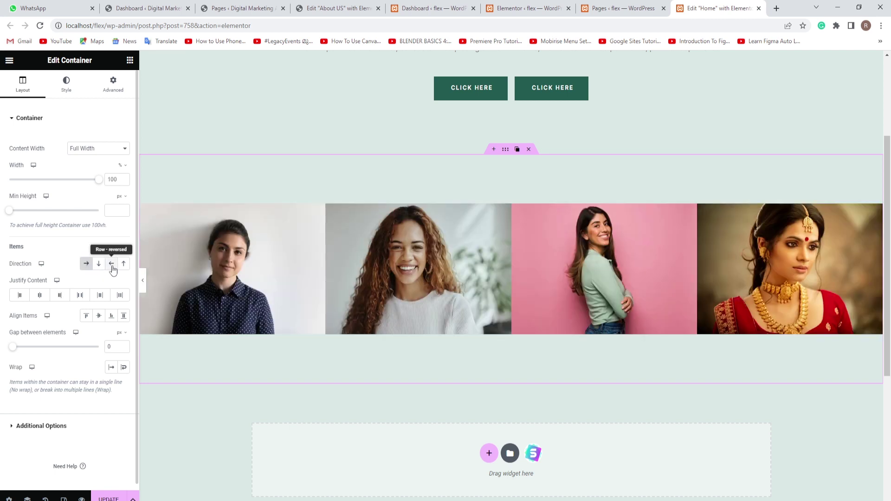
click(112, 265)
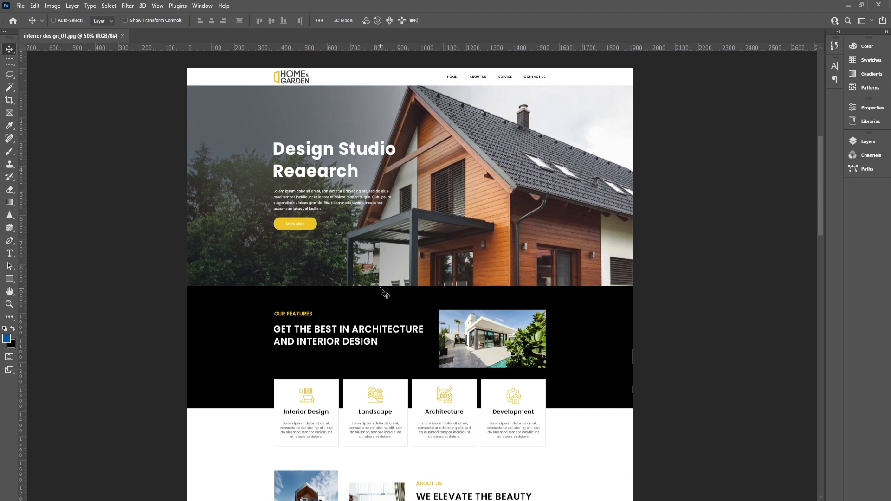
- In Photoshop, examine the Why Choose Us section of the interior design_01.jpg mockup at 100% zoom
scroll(384, 293, down, 3)
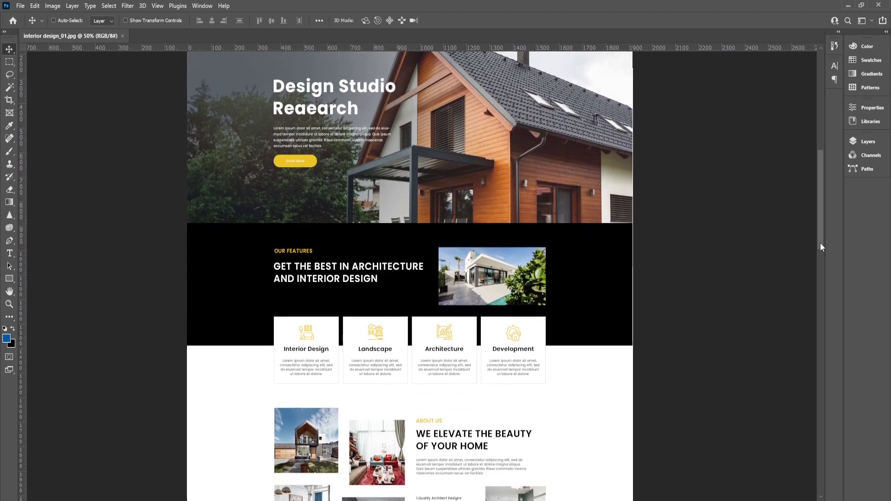
drag(820, 243, 828, 355)
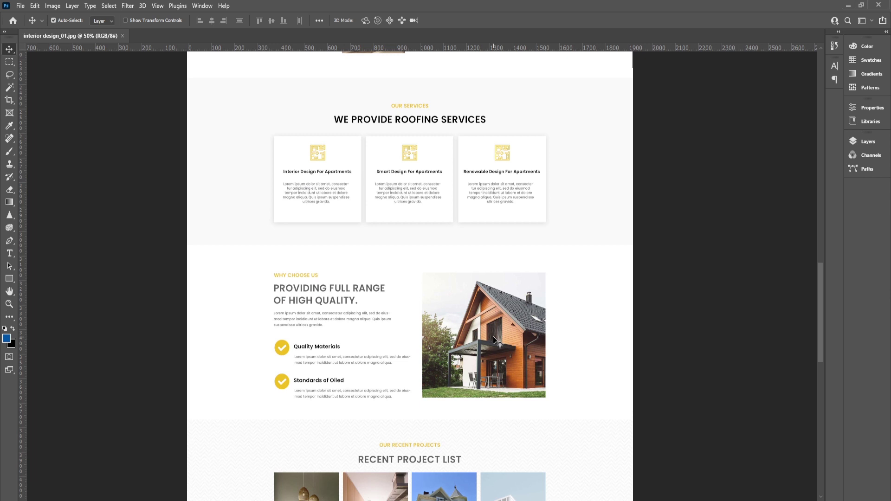
key(ctrl+plus)
key(ctrl+plus)
scroll(472, 328, down, 3)
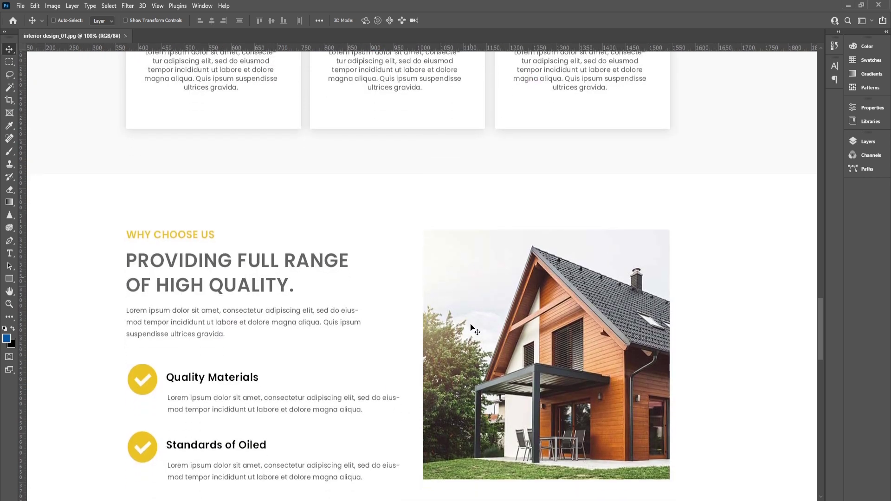
scroll(471, 328, down, 2)
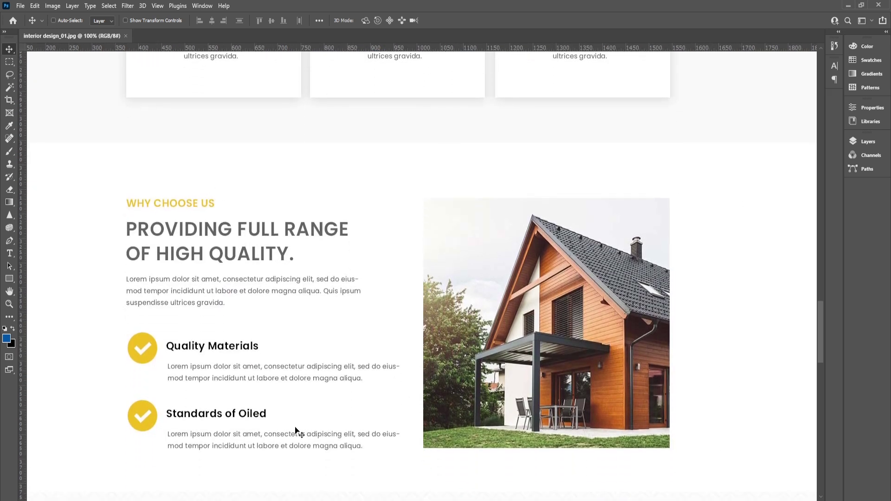
scroll(402, 384, down, 1)
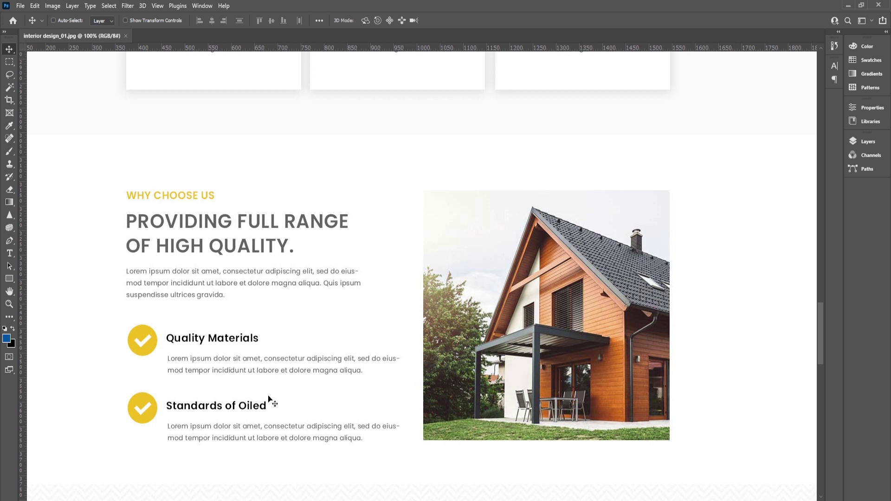
- Switch back to the Elementor editor in the browser and add a container with two equal columns below the image row
click(283, 464)
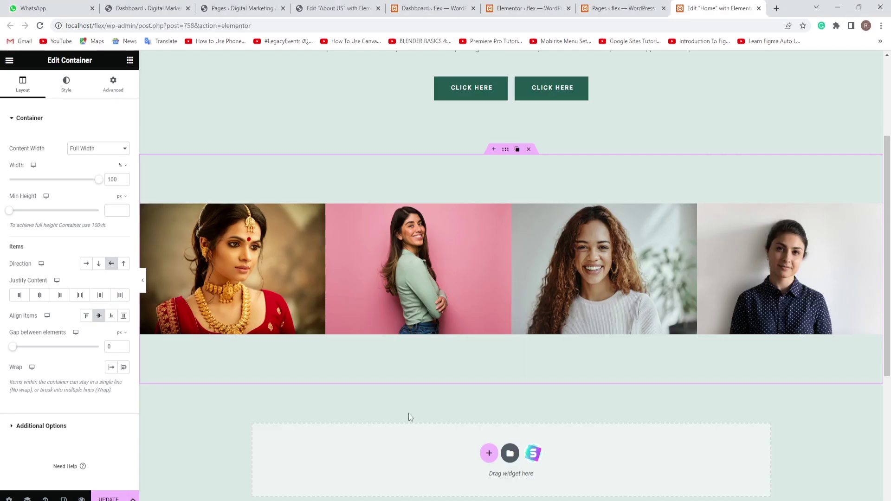
scroll(608, 357, down, 1)
scroll(608, 358, down, 2)
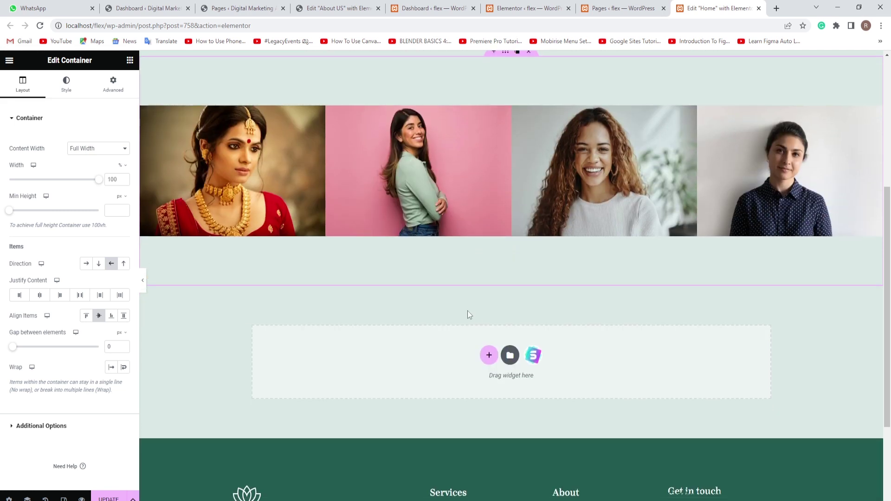
click(489, 356)
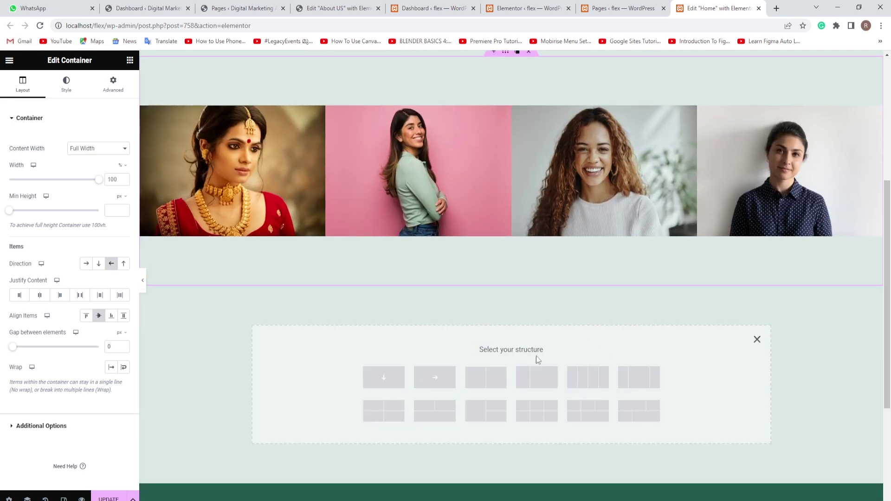
click(484, 380)
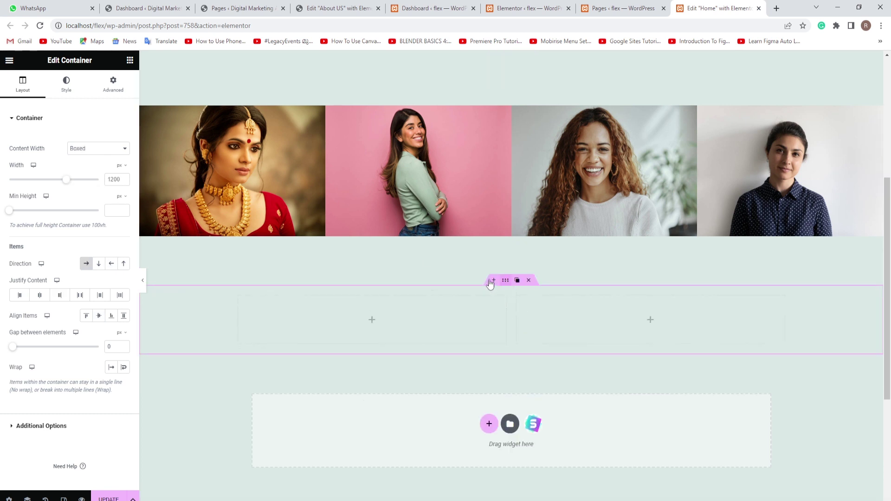
- Set the two-column container's top and bottom padding to 100 px, independent of its sides, and update the page
click(113, 85)
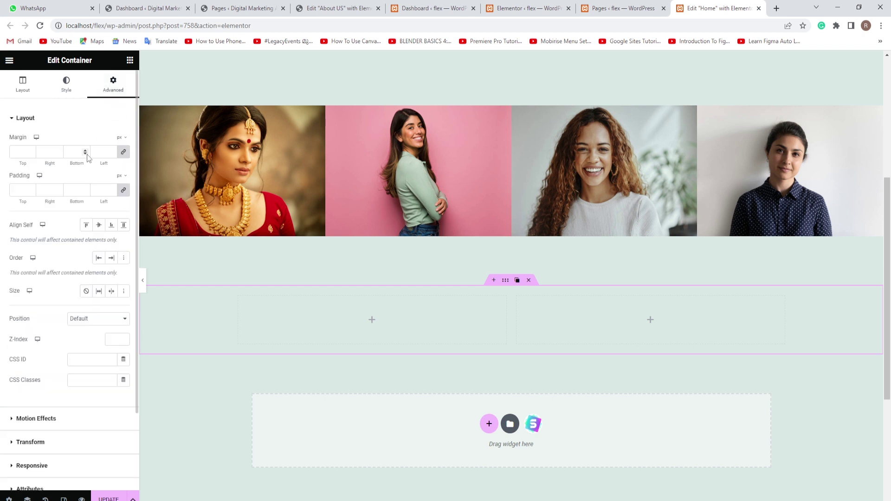
click(123, 191)
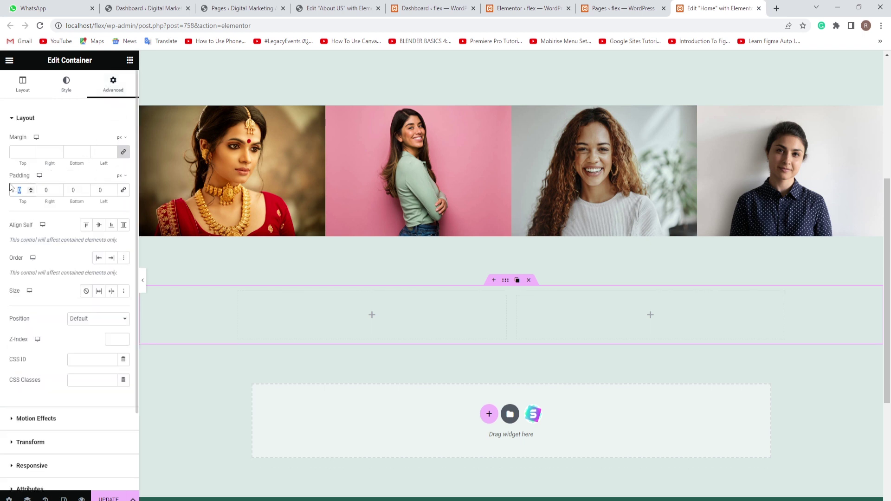
text(100)
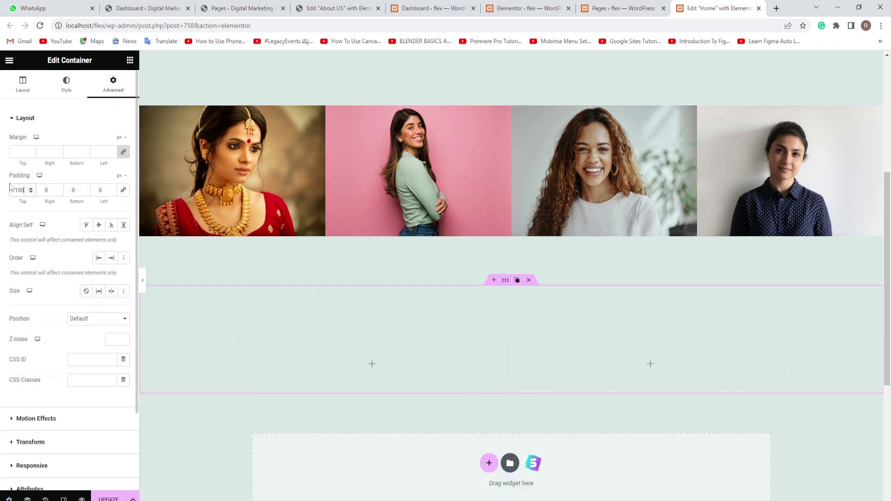
double_click(72, 190)
text(100)
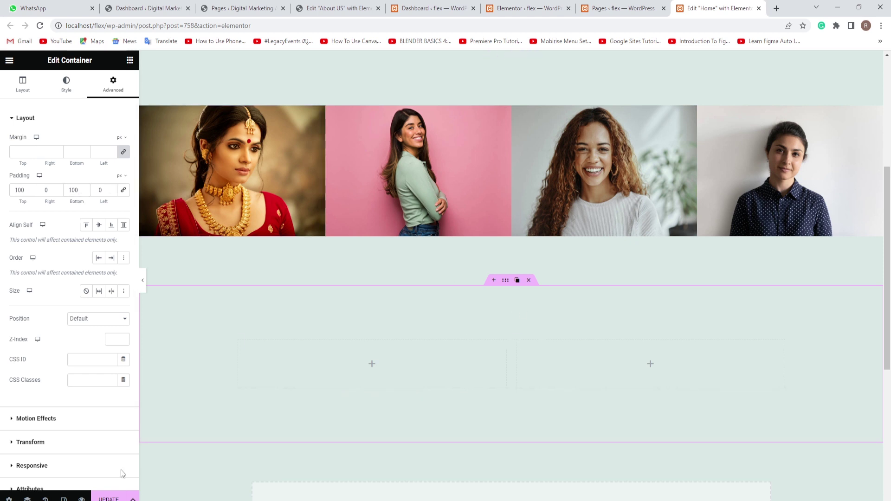
click(109, 498)
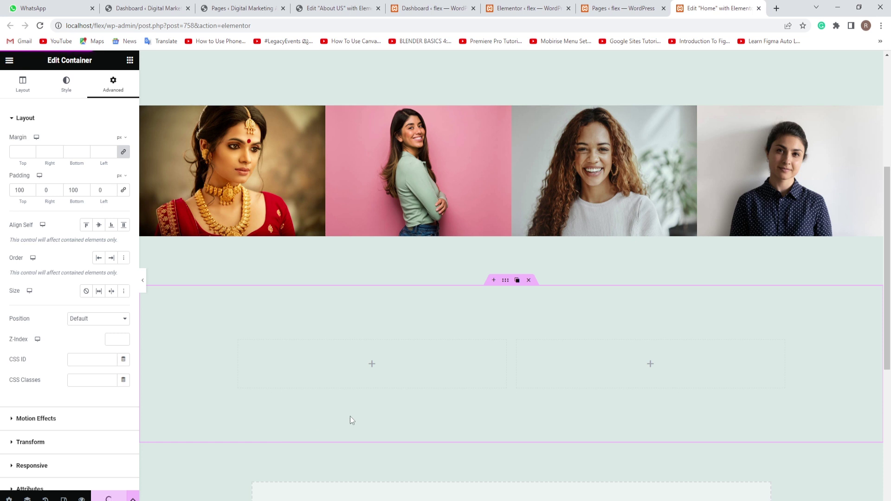
scroll(350, 416, down, 1)
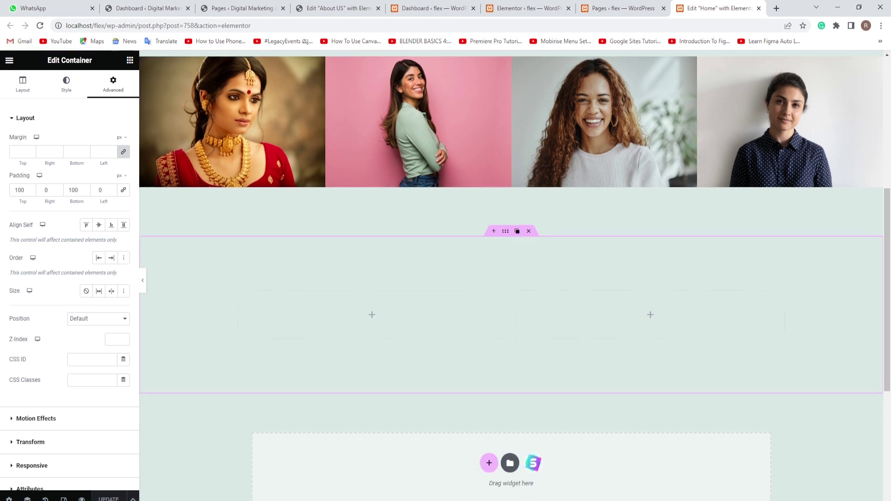
- Check the Photoshop mockup's text, and add a heading titled "Why Choose Us" to the new container's first column
key(alt+Tab)
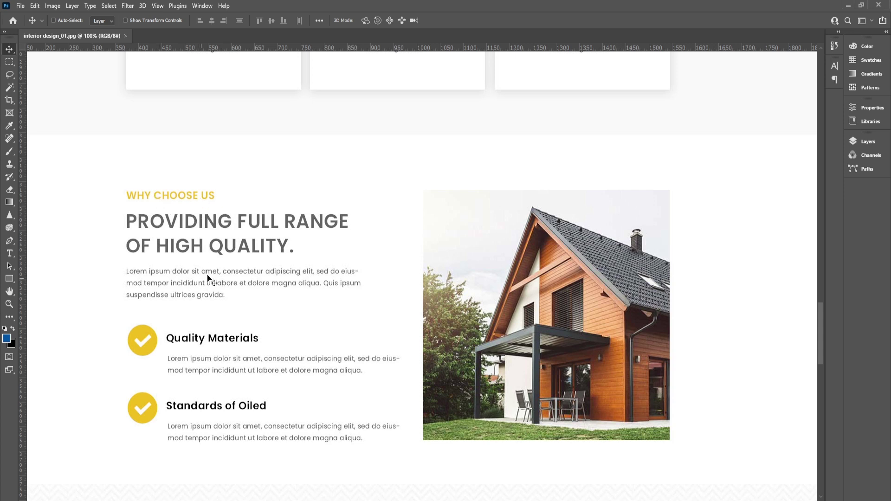
key(alt+Tab)
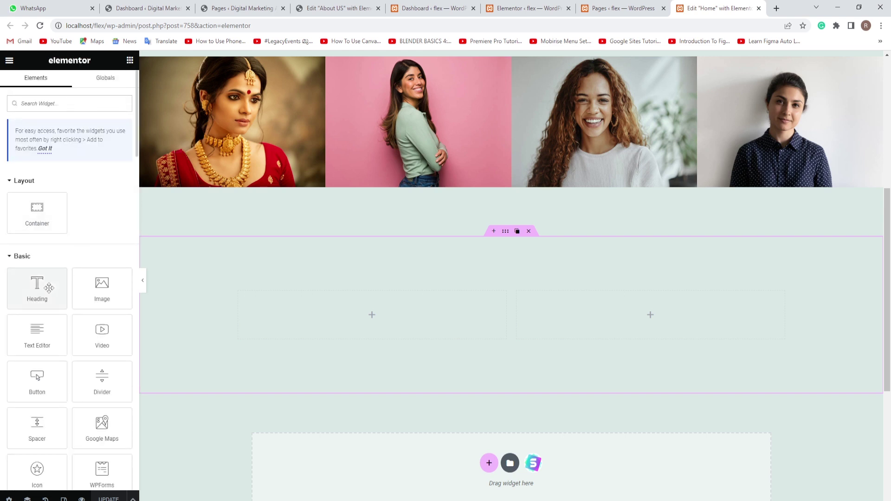
drag(42, 285, 280, 296)
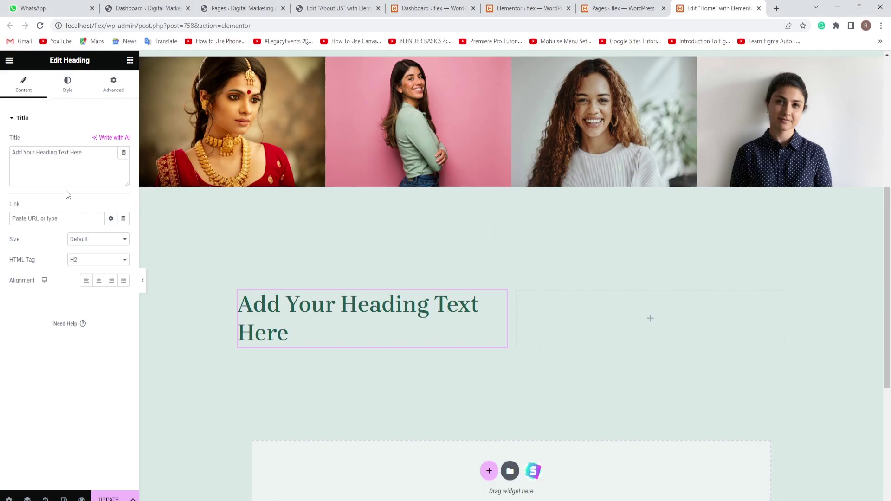
drag(86, 157, 10, 155)
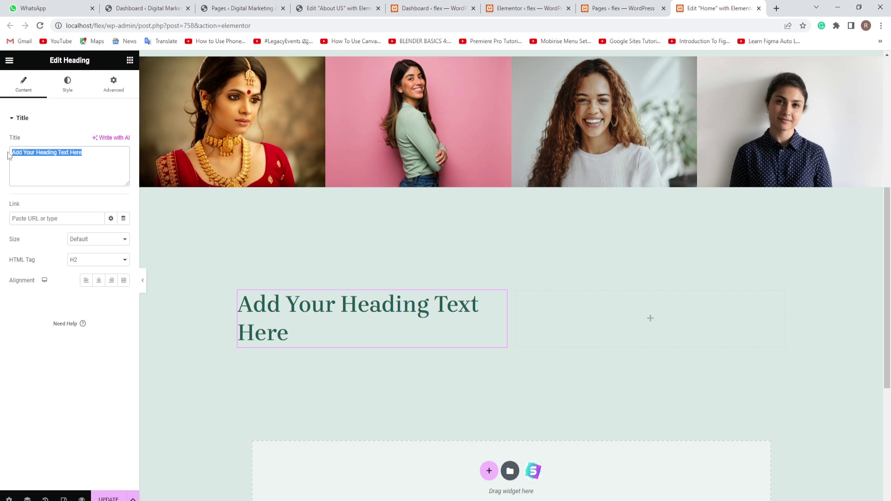
text(Why C)
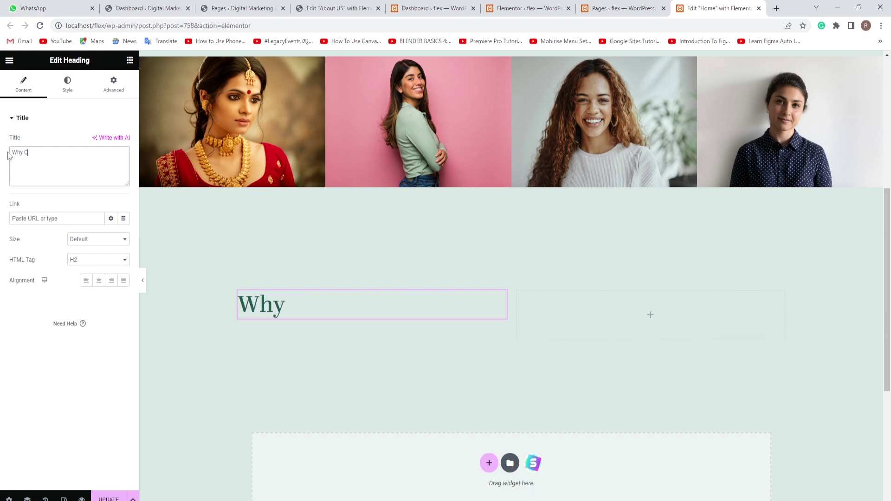
text(hoose )
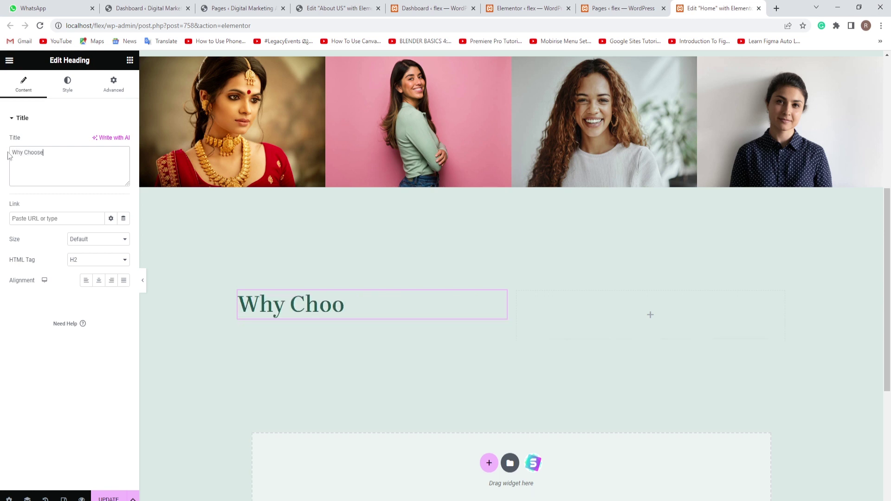
text(Us)
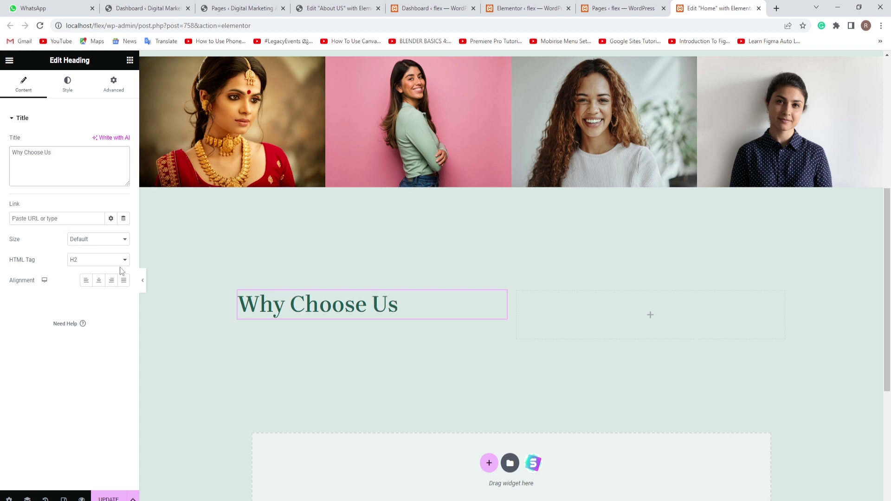
- Set the "Why Choose Us" heading's font size to 18 px
click(67, 85)
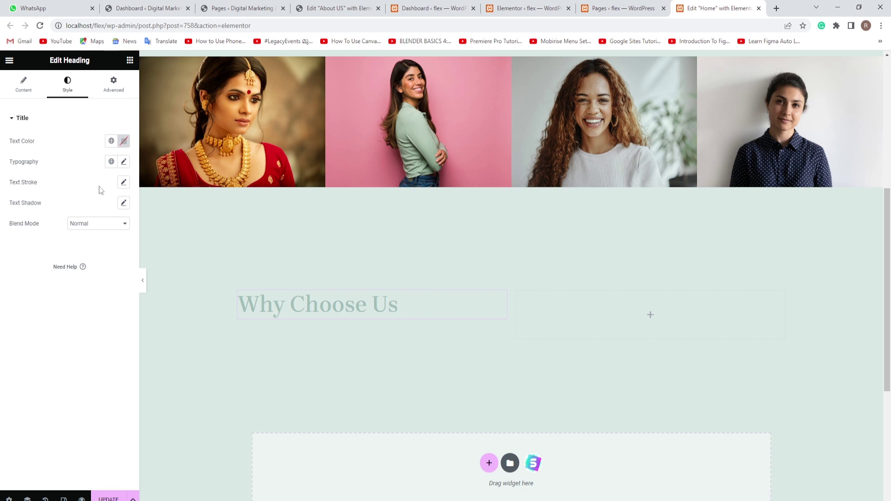
click(123, 161)
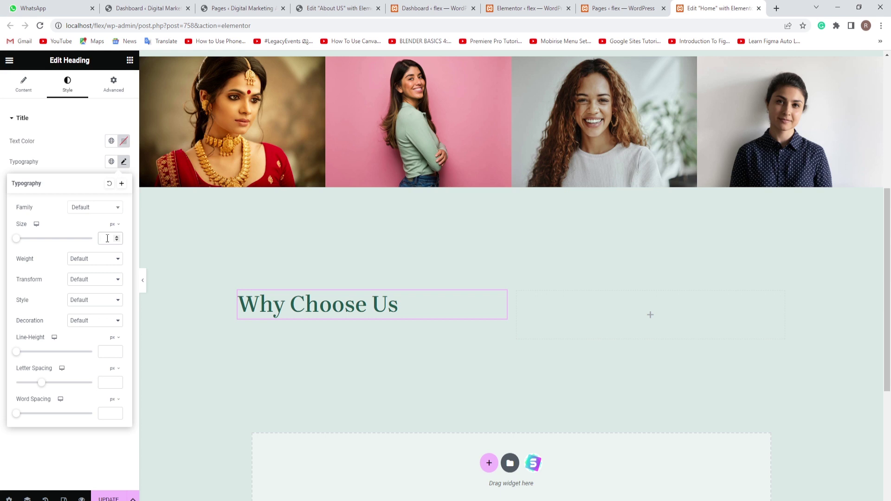
text(18)
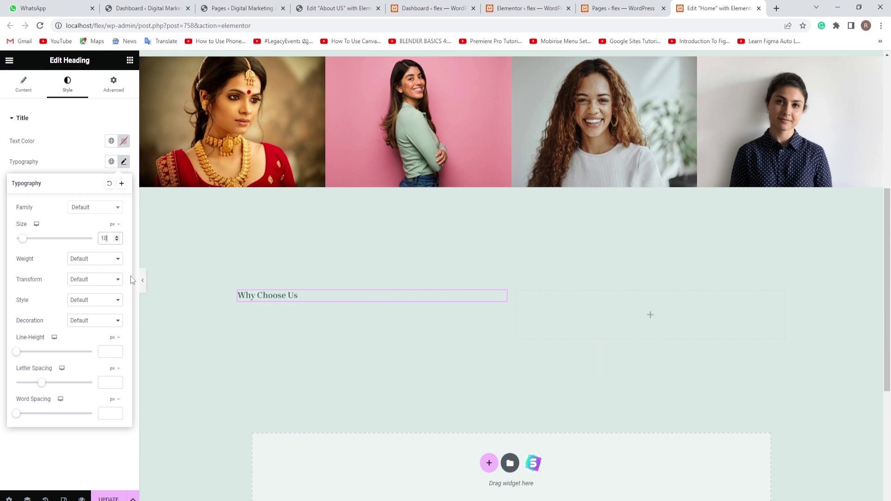
click(111, 458)
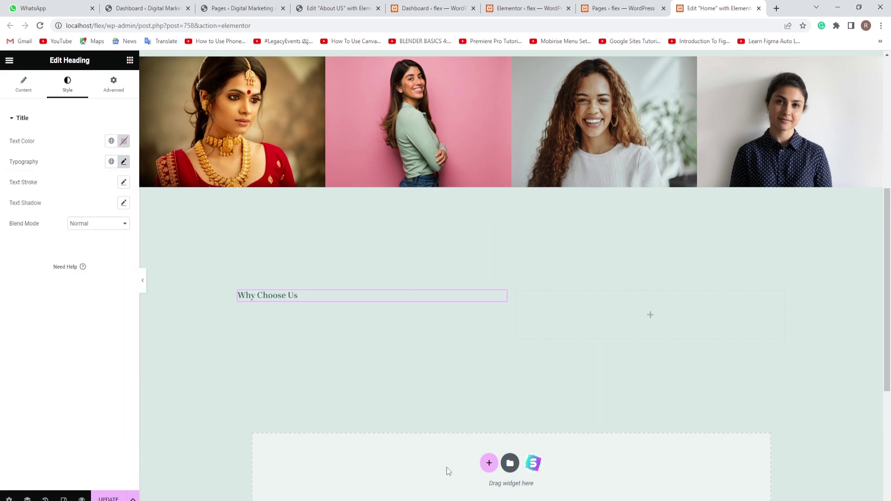
key(alt+Tab)
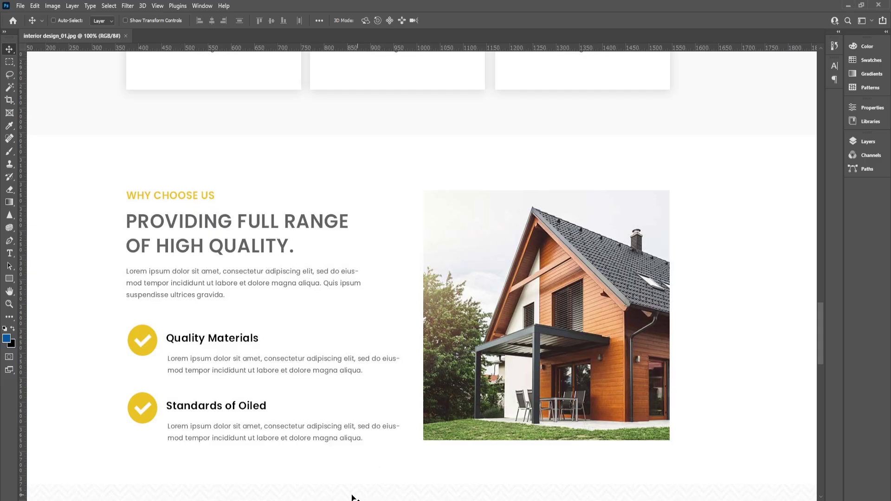
key(alt+Tab)
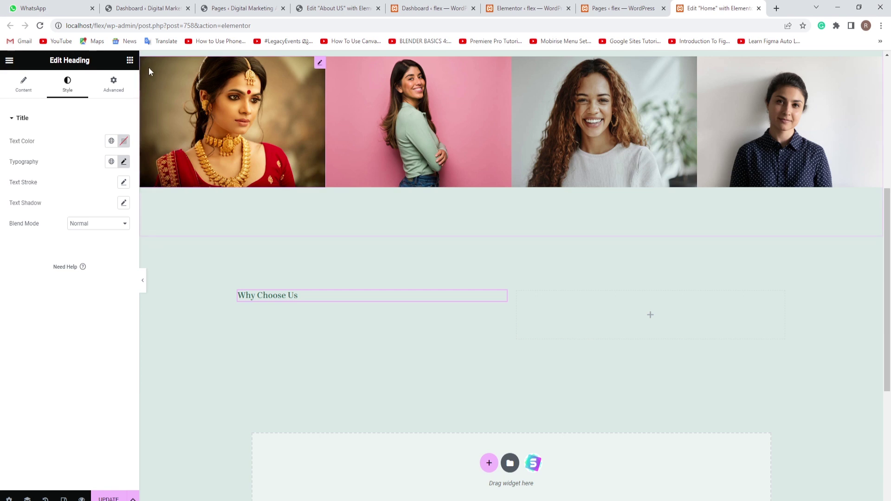
click(130, 61)
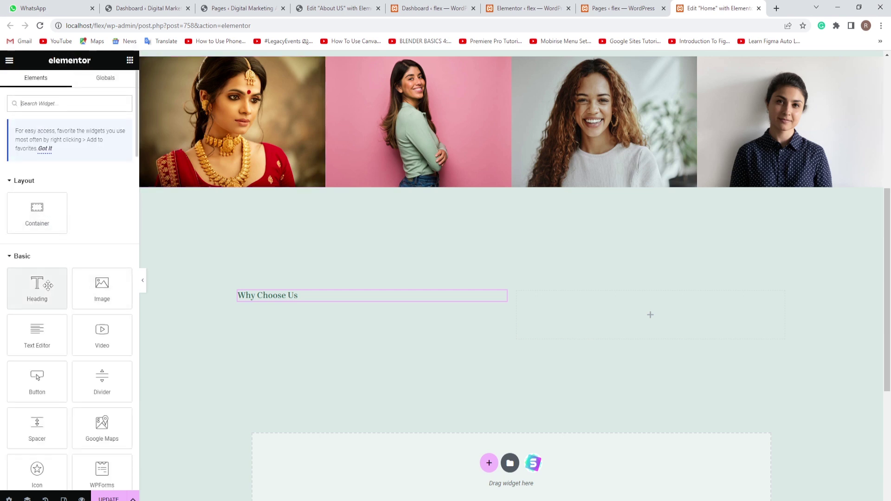
drag(38, 284, 274, 308)
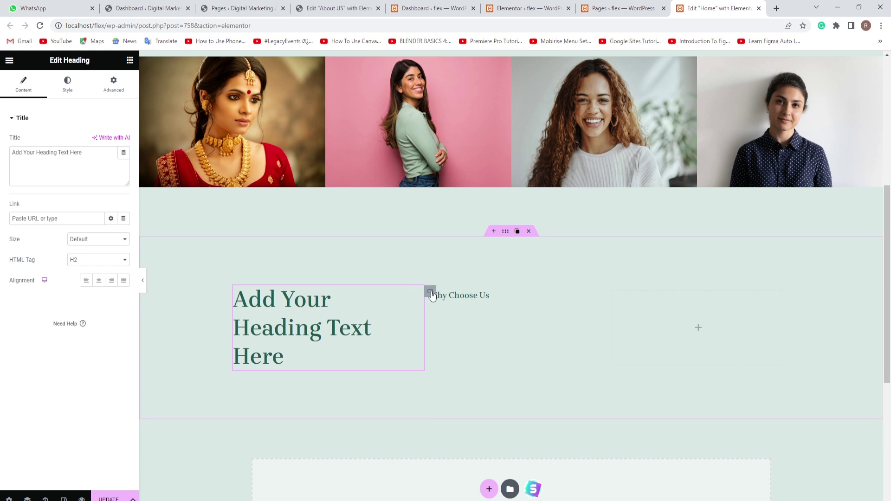
click(396, 292)
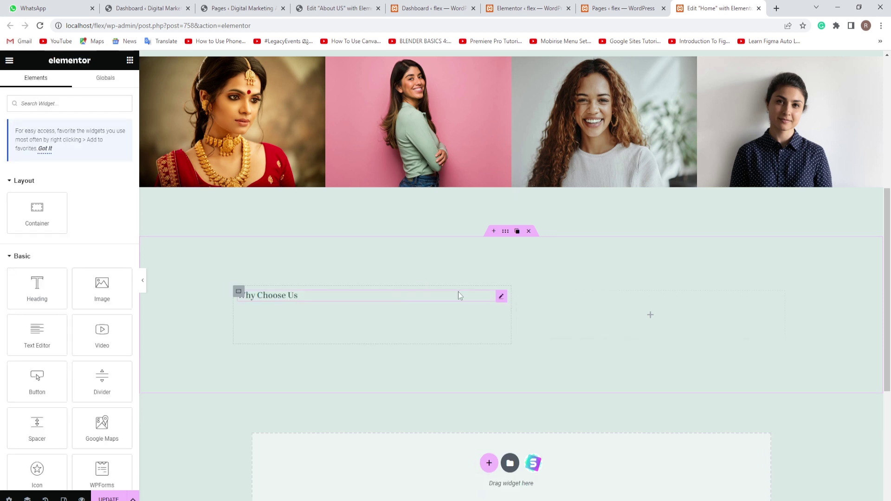
- Duplicate the "Why Choose Us" heading, set the copy's HTML tag to H1 and retitle it "Main Heading"
mouse_move(499, 297)
click(490, 297)
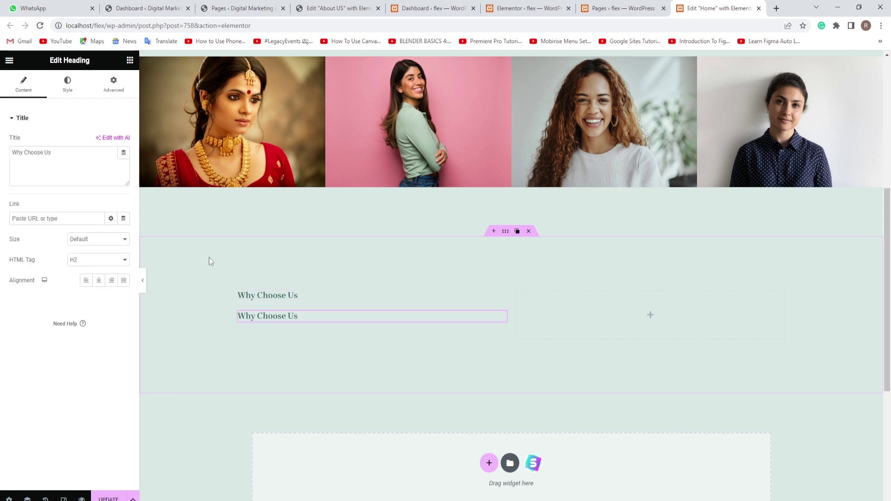
click(124, 262)
click(77, 277)
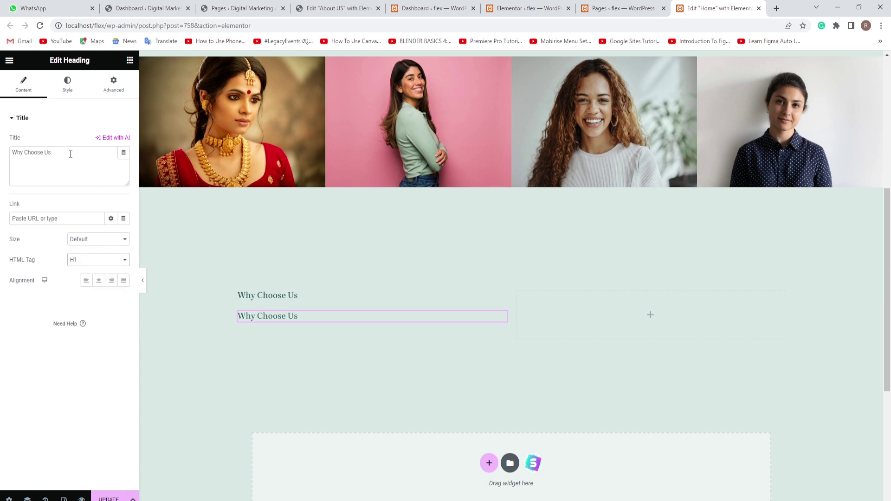
drag(69, 160, 3, 158)
text(Main Heading)
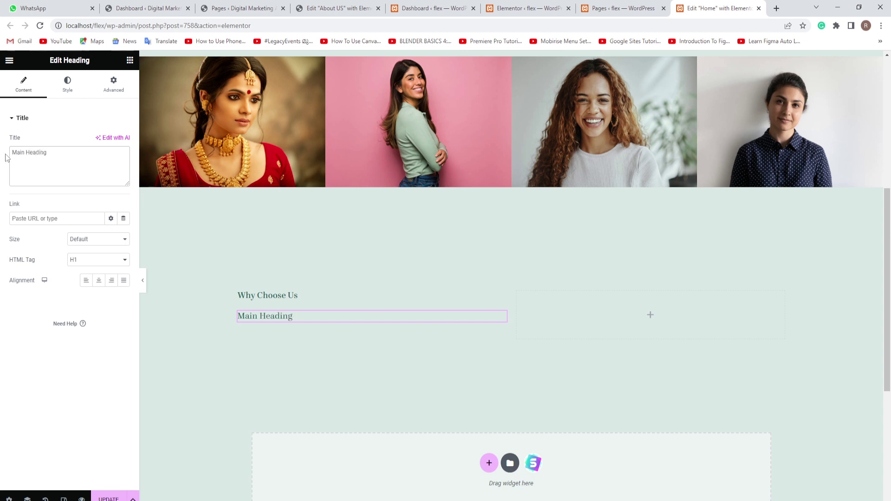
- Set the "Main Heading" font size to 30 px
click(64, 91)
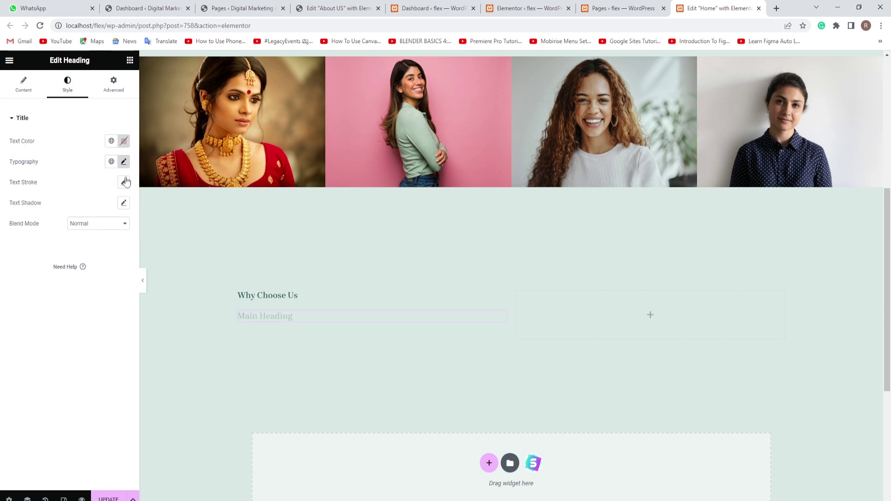
click(124, 162)
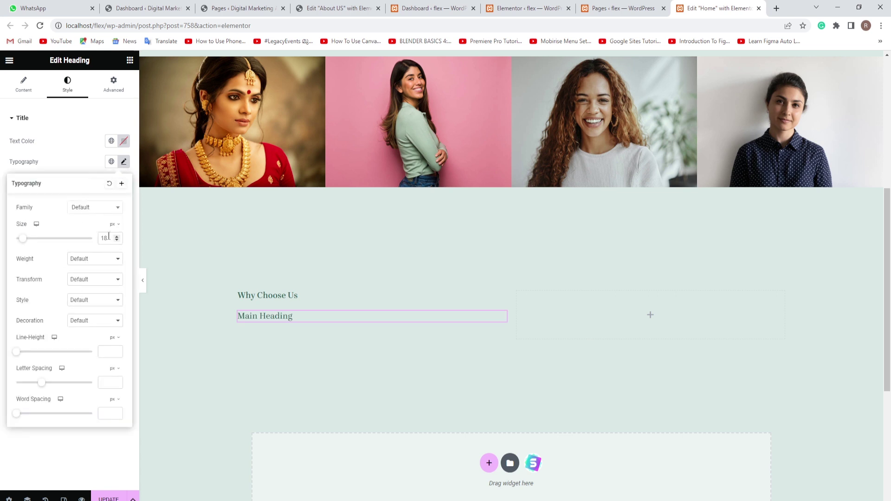
drag(109, 237, 95, 238)
text(30)
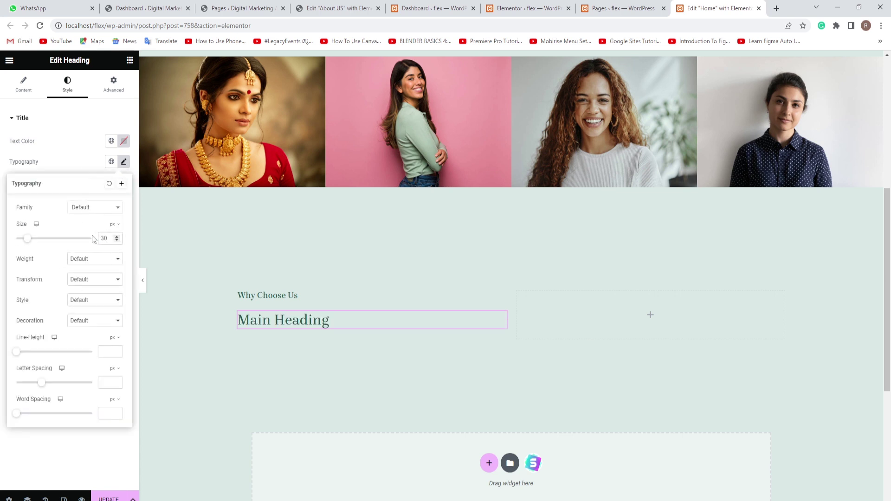
click(121, 463)
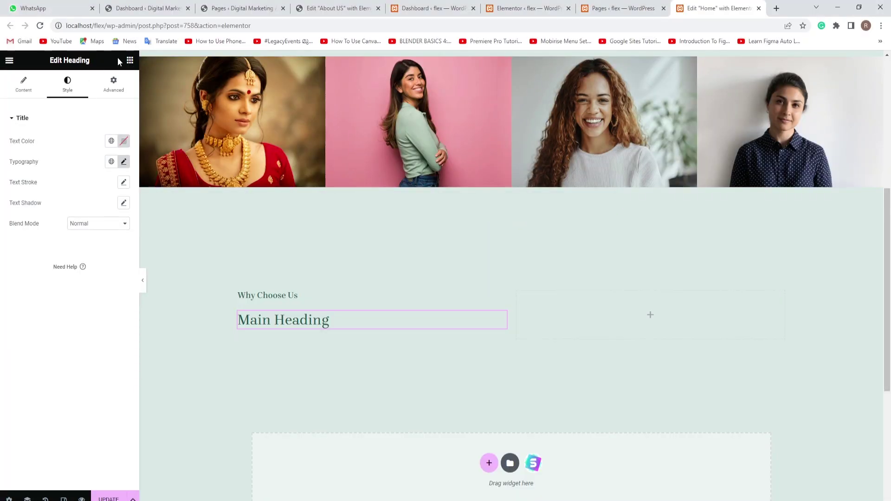
- Add a Text Editor widget with the default placeholder paragraph directly below "Main Heading" in the first column
click(130, 61)
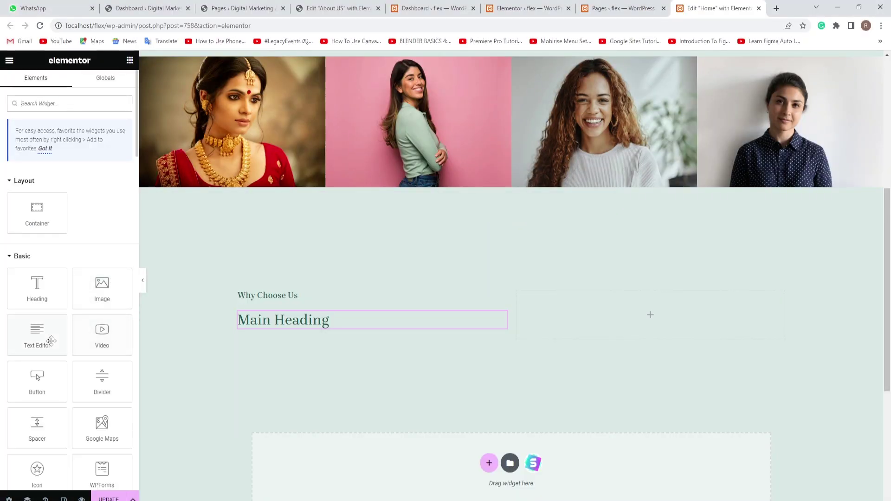
drag(38, 335, 281, 324)
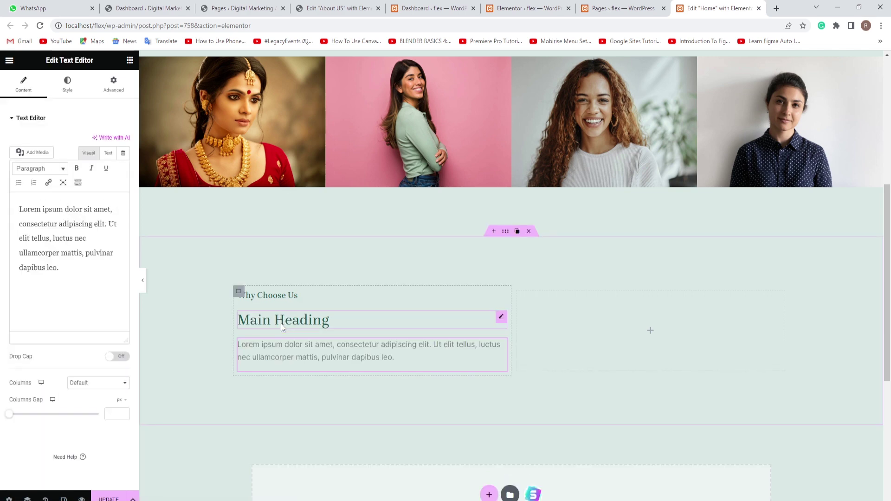
- Add an Icon Box widget below the paragraph in the first column and set its icon position to left
key(alt+Tab)
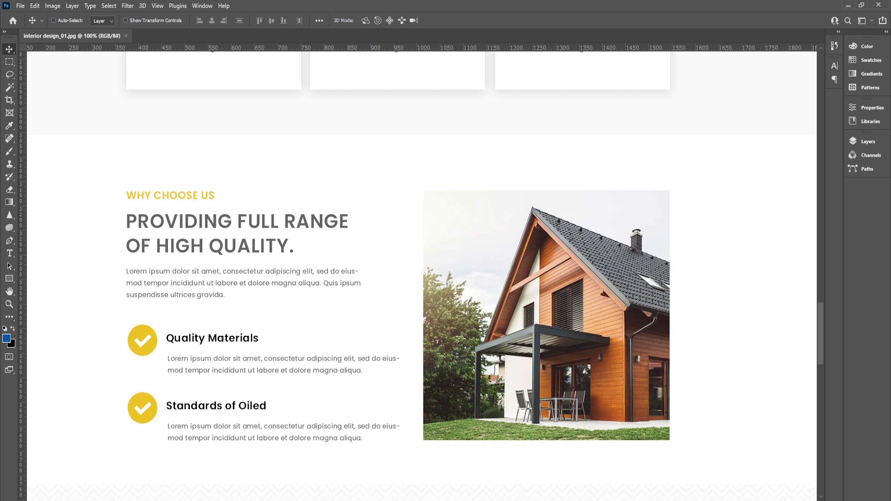
click(315, 500)
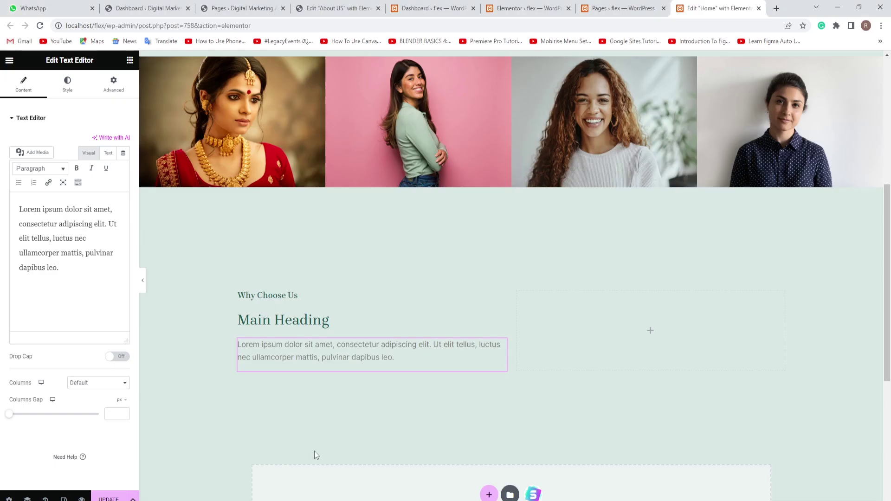
click(130, 62)
scroll(58, 295, down, 10)
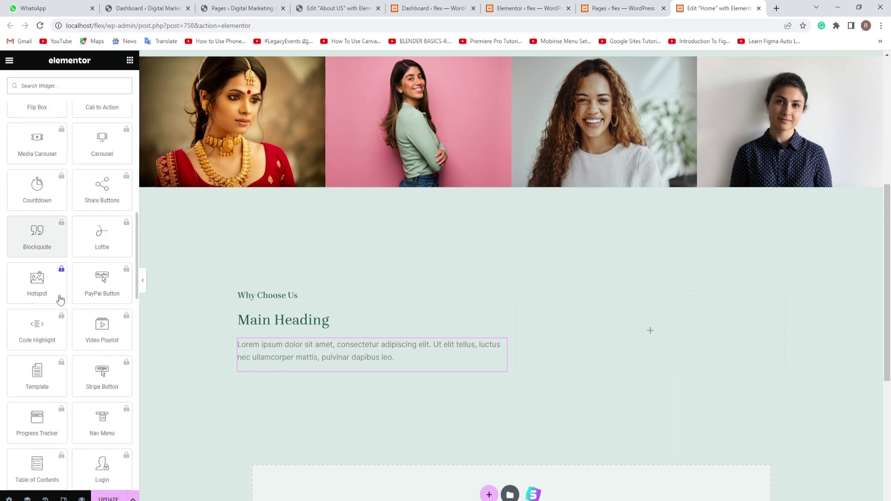
scroll(60, 299, down, 10)
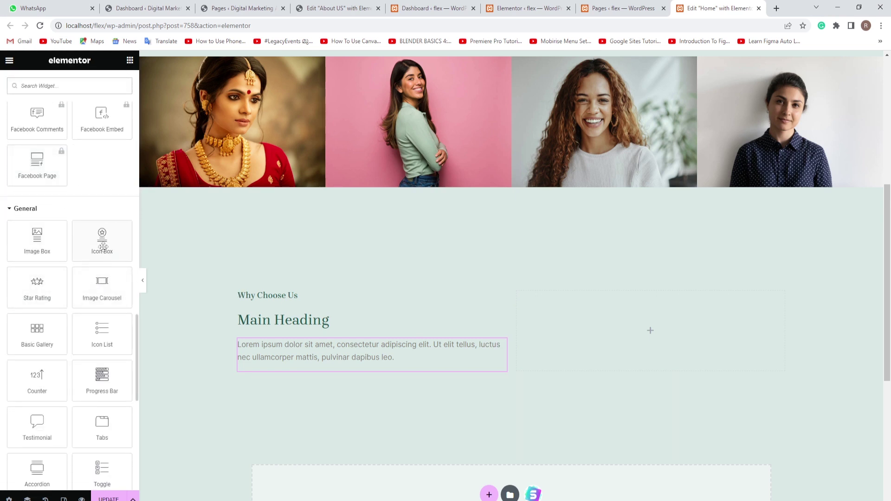
drag(102, 246, 311, 365)
scroll(486, 360, down, 2)
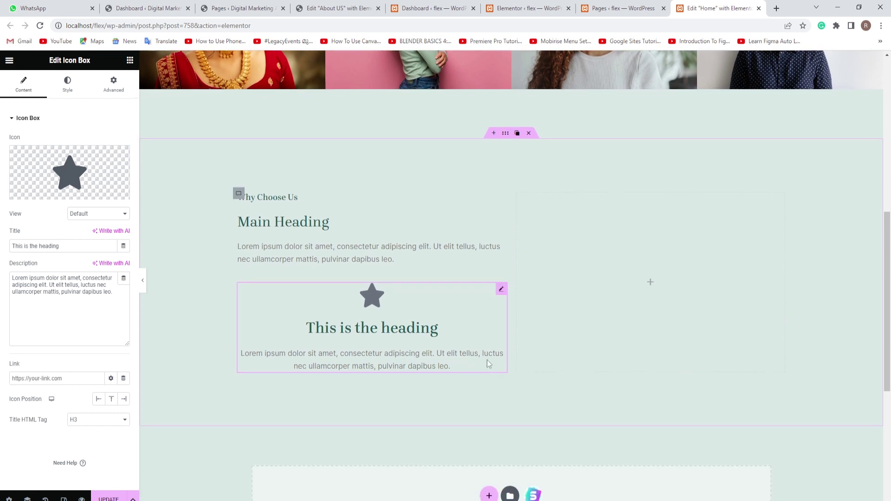
mouse_move(502, 293)
click(99, 400)
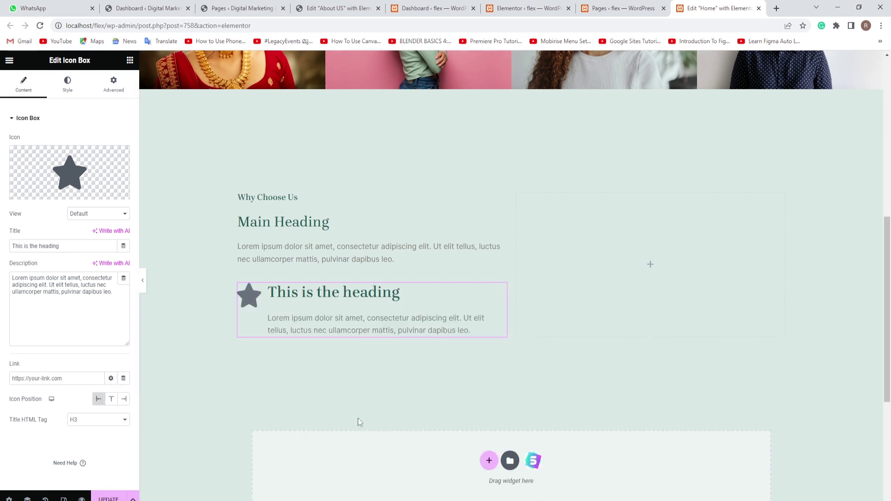
- Wrap the icon box in a new container below the paragraph and duplicate the icon box inside it
click(130, 61)
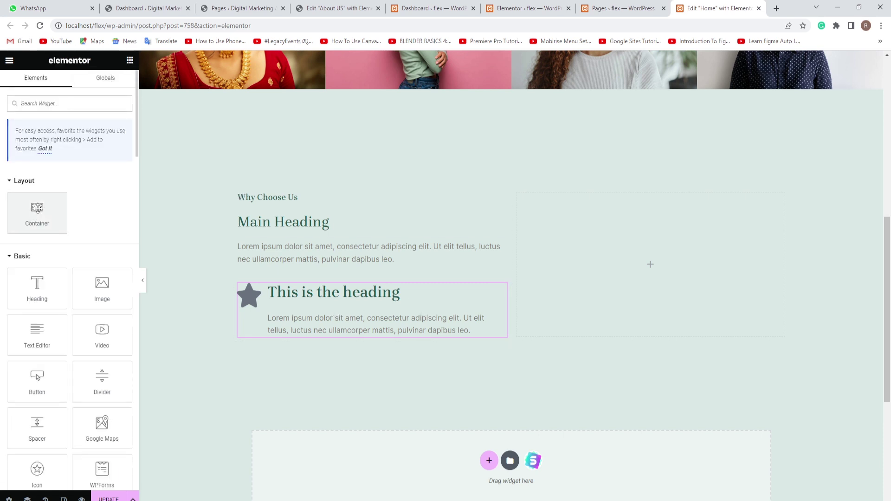
drag(37, 209, 271, 271)
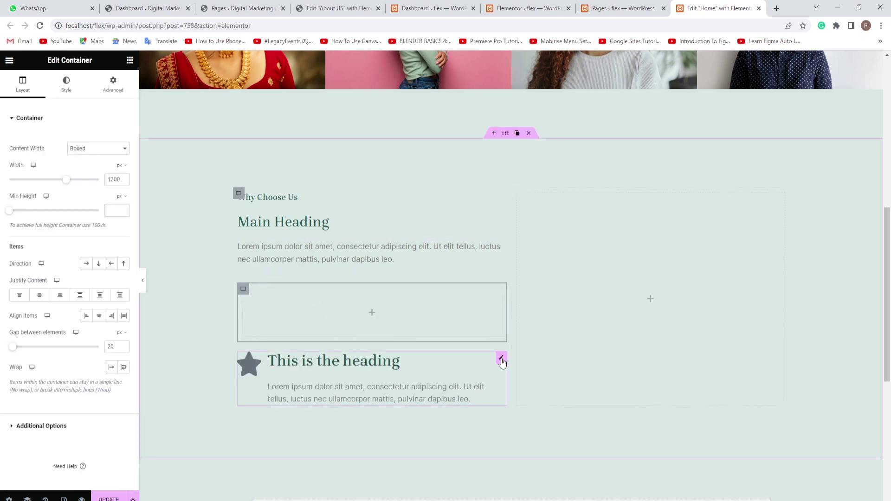
drag(501, 358, 480, 315)
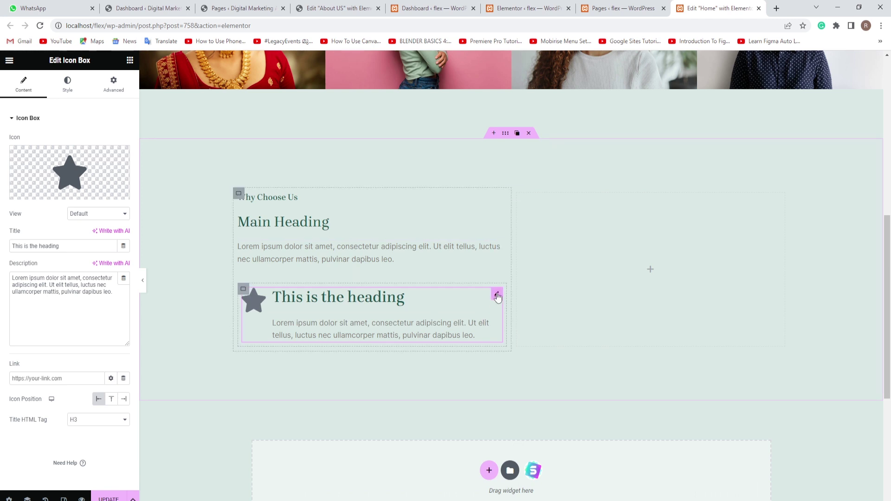
click(485, 295)
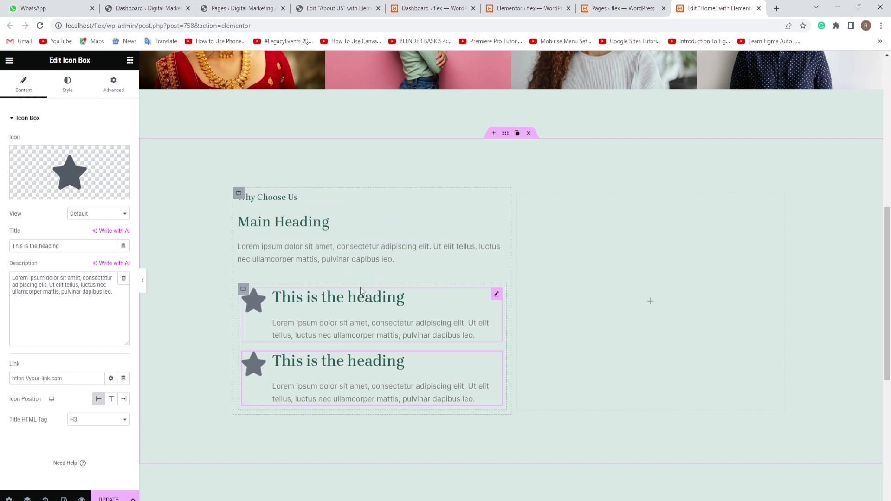
- Replace the first icon box's star with the solid check circle icon, searching the icon library for "check"
key(alt+Tab)
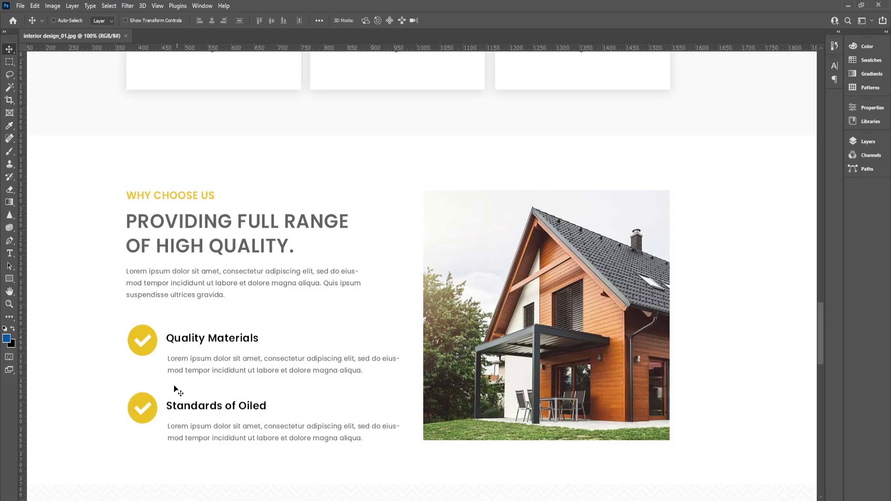
key(alt+Tab)
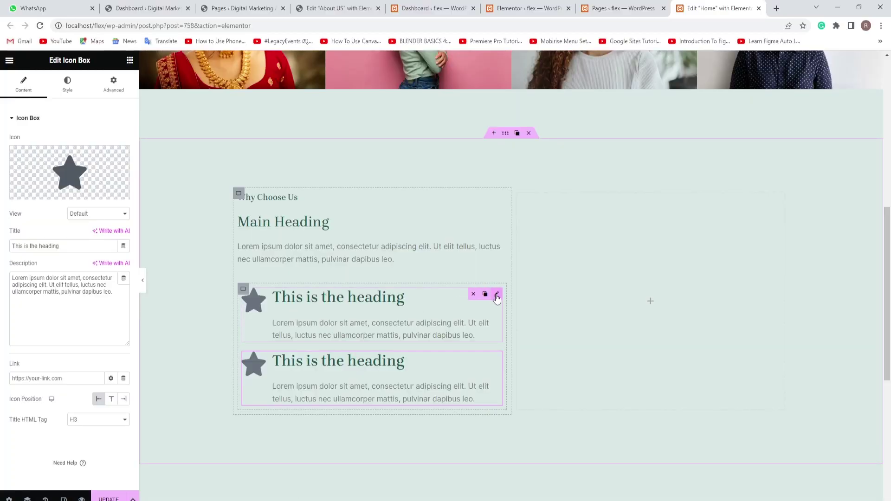
click(497, 297)
click(41, 195)
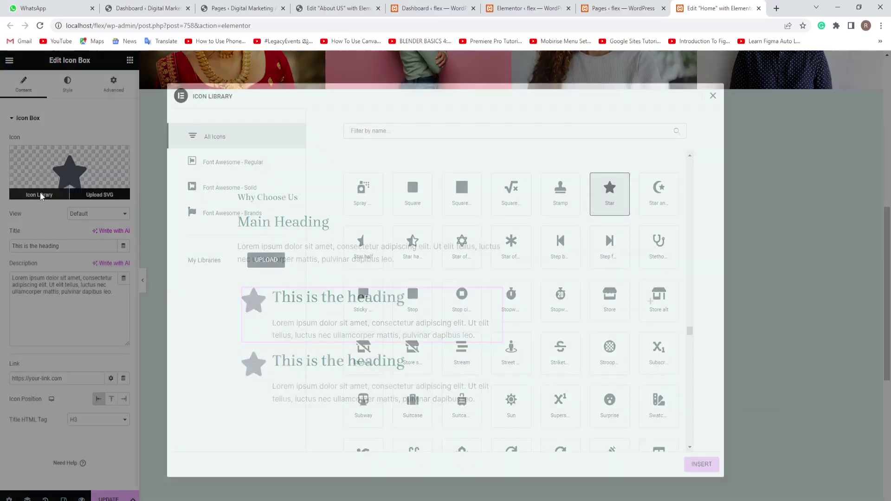
click(397, 132)
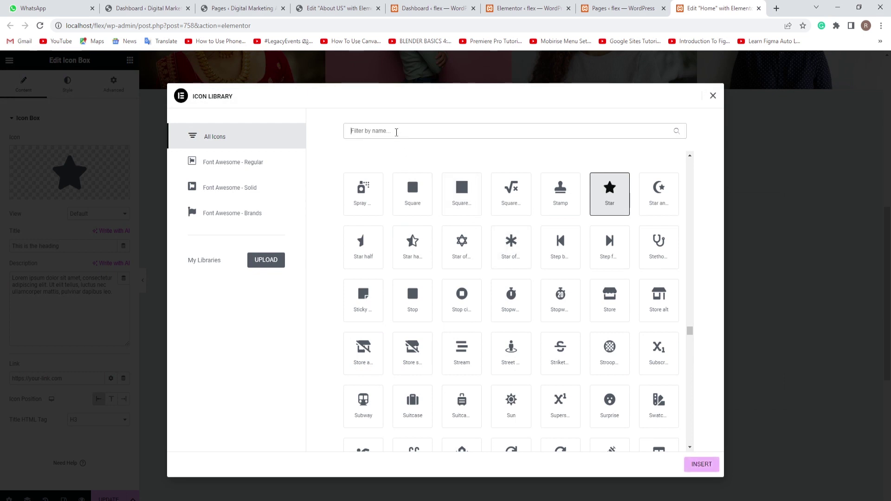
text(check)
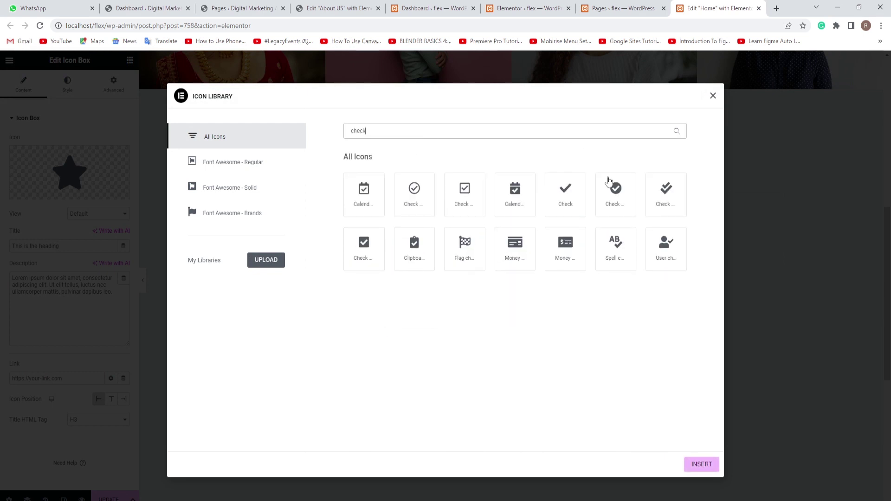
click(612, 188)
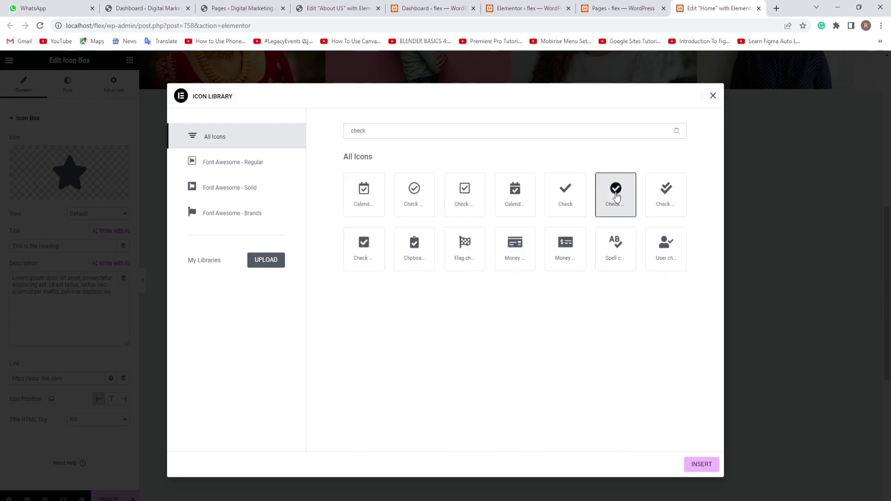
click(696, 464)
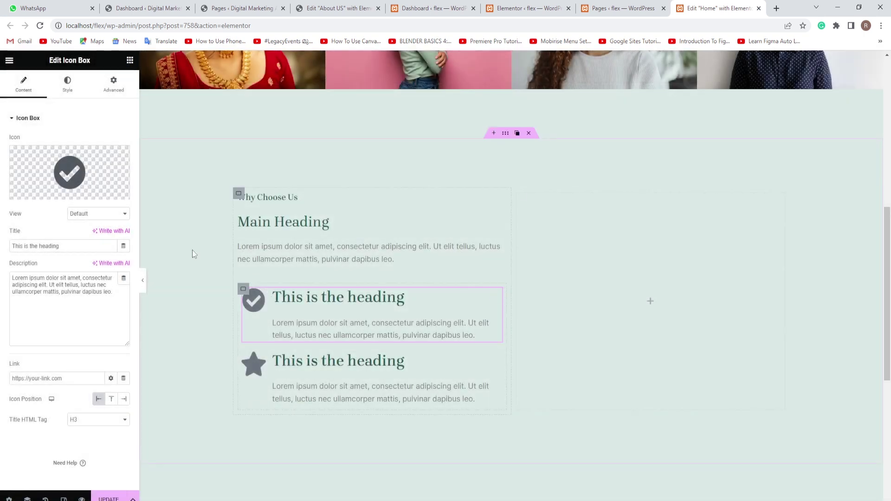
- Set the first icon box's primary color to red (#FF0101) and update the page
click(68, 85)
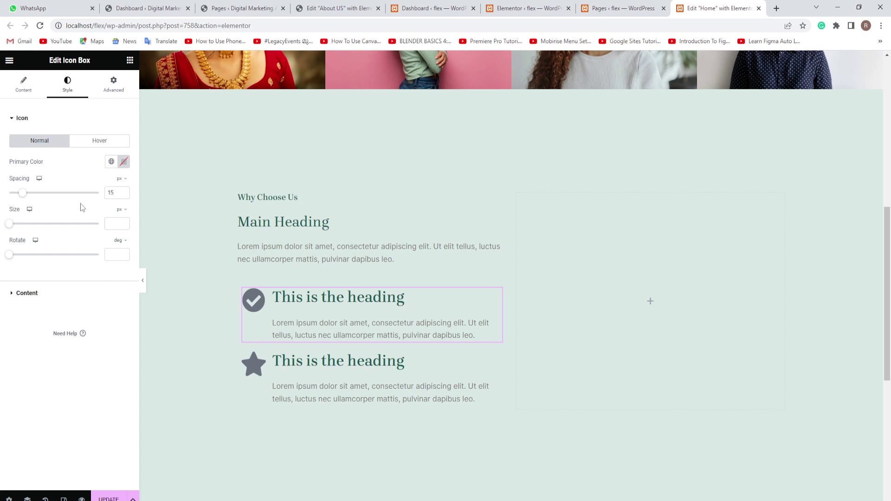
click(123, 162)
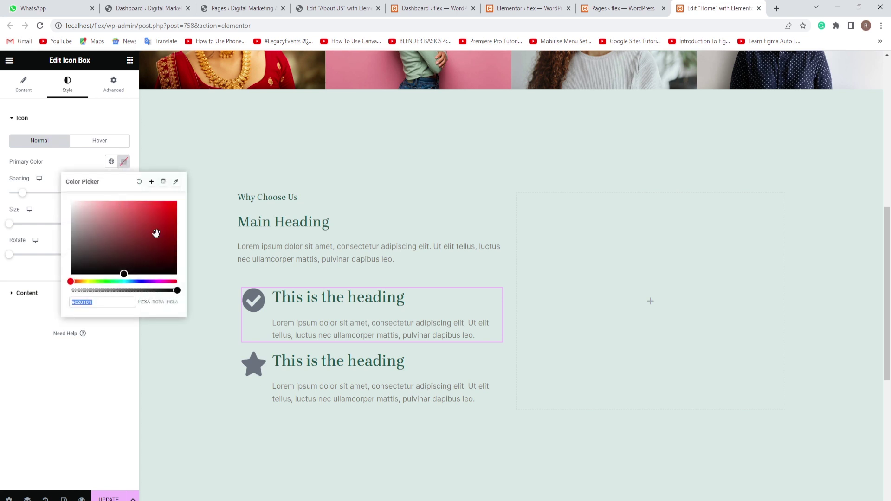
click(170, 202)
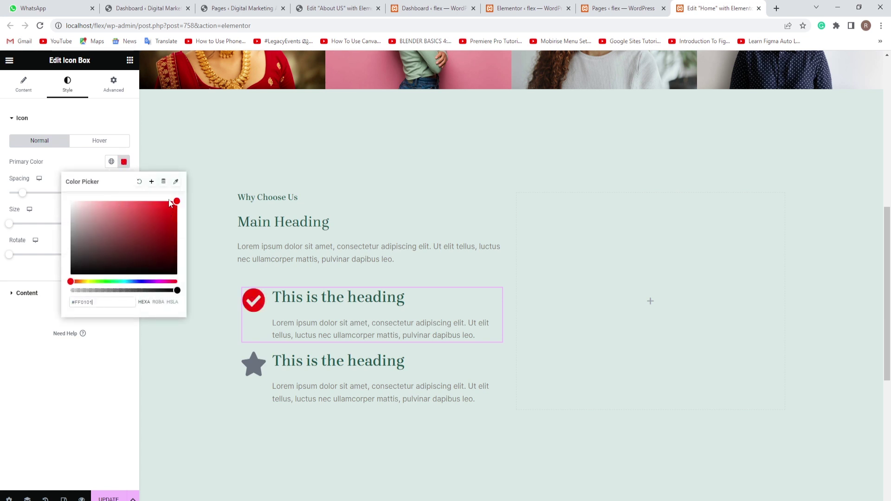
click(112, 495)
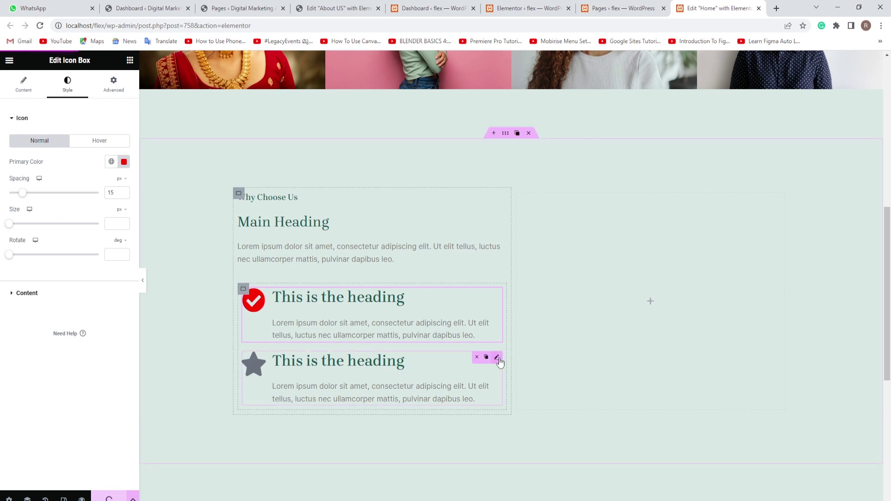
- Replace the second icon box's star with the solid circled cross (Times) icon from the icon library
click(497, 358)
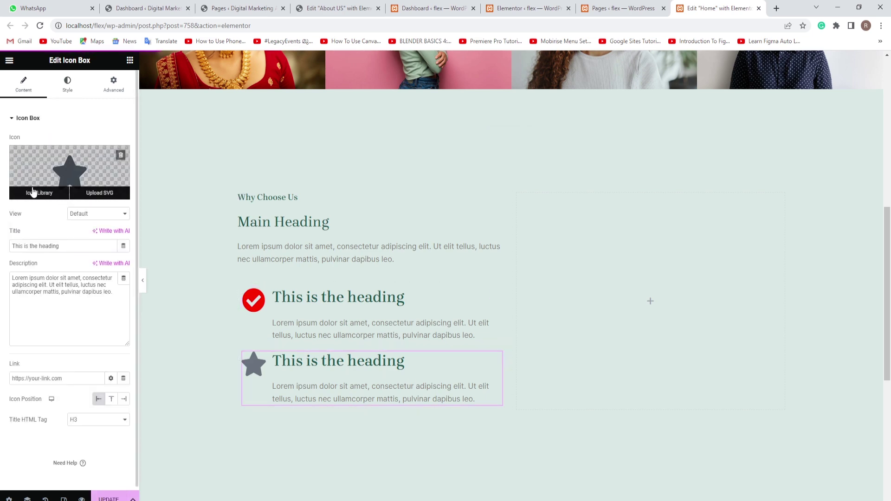
click(32, 192)
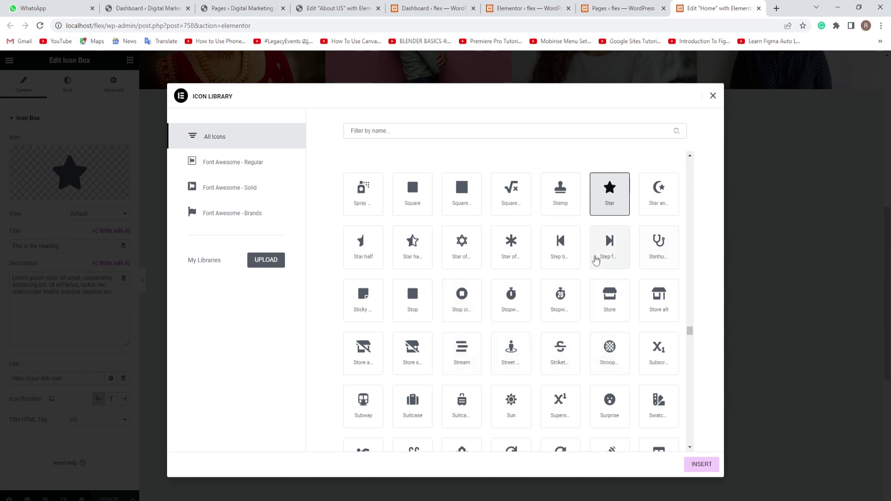
scroll(478, 259, down, 8)
scroll(479, 259, down, 1)
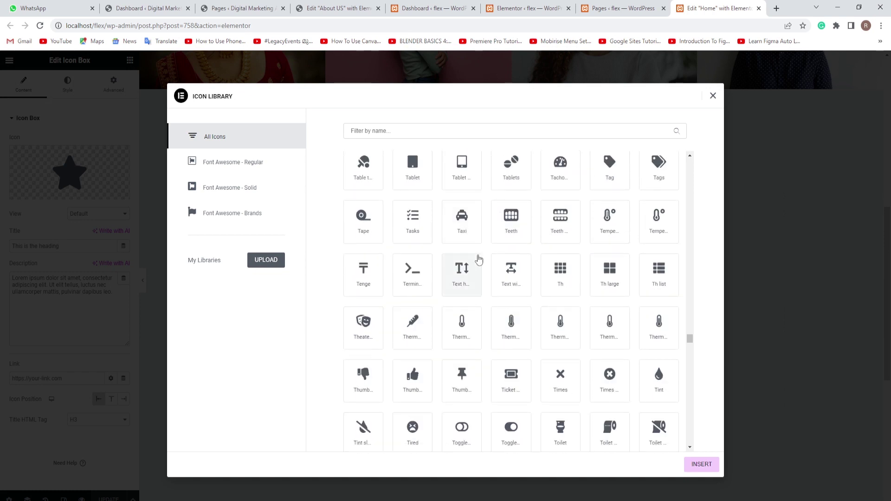
click(610, 380)
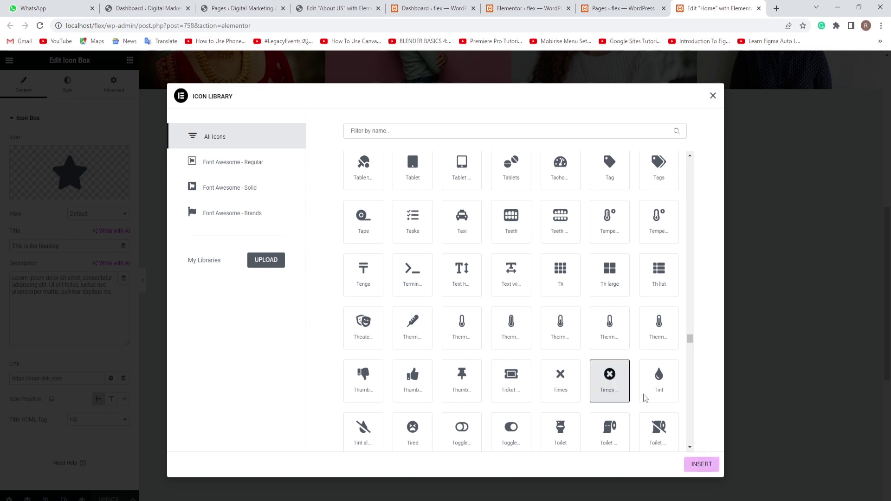
click(701, 464)
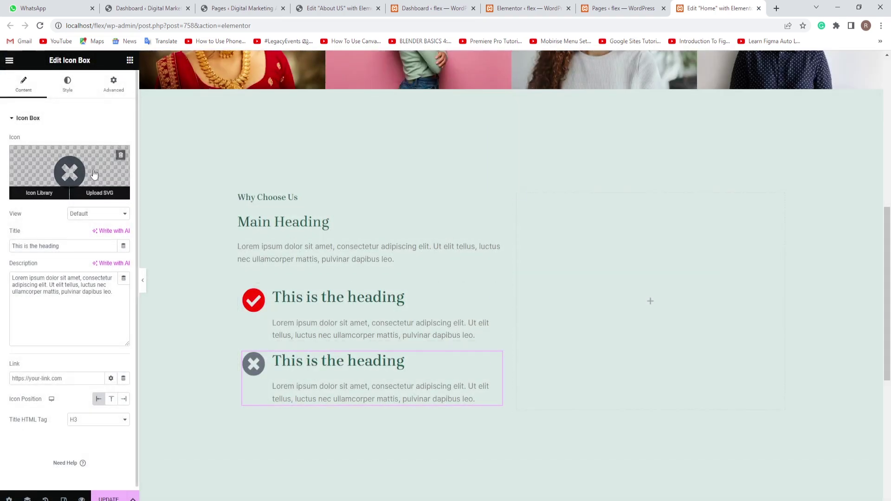
- Set the second icon box's primary color to a bright blue and update the page
click(68, 88)
click(123, 161)
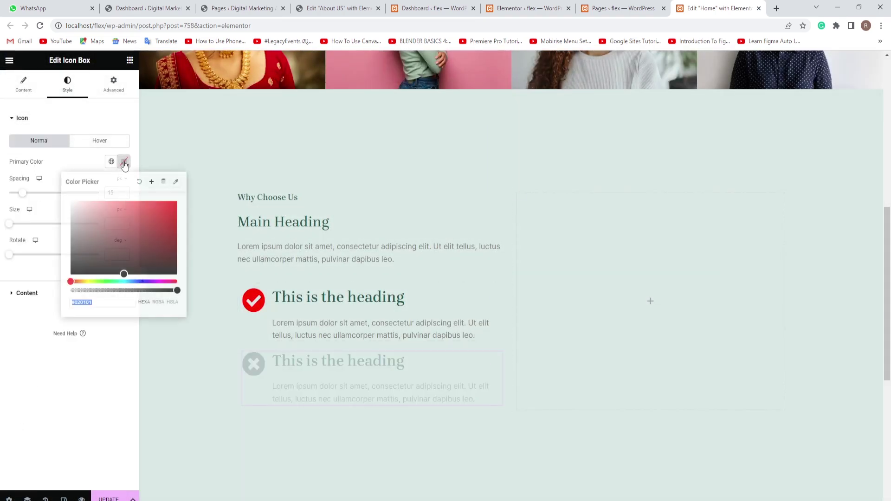
click(137, 282)
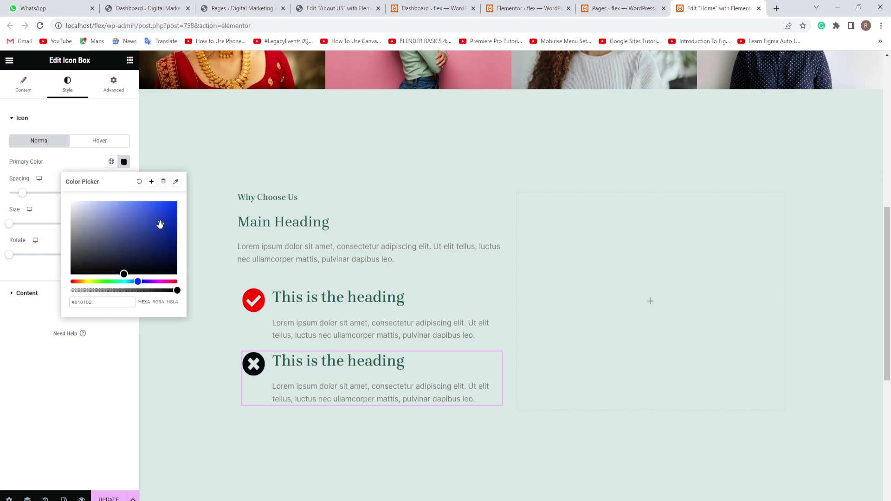
click(174, 202)
click(108, 499)
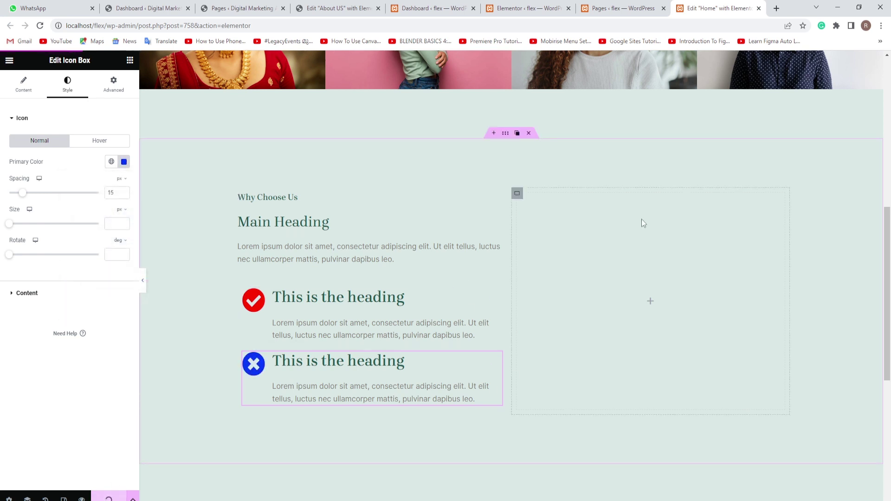
- Add an image widget showing choose-thumb.jpg to the empty column beside the icon boxes, checking the Photoshop reference design, and update the page
key(alt+Tab)
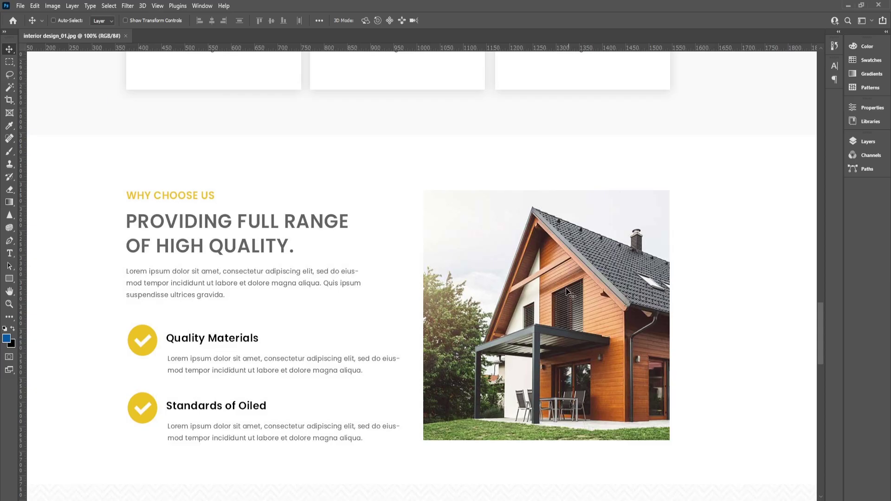
key(alt+Tab)
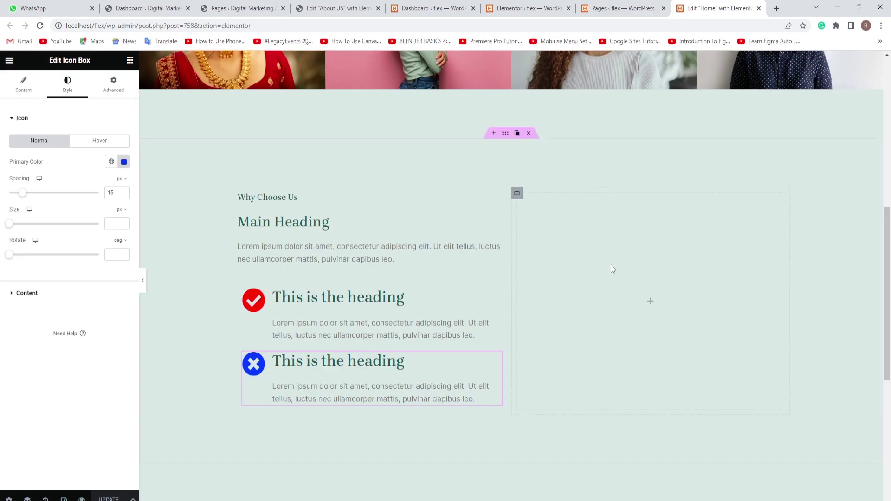
click(130, 60)
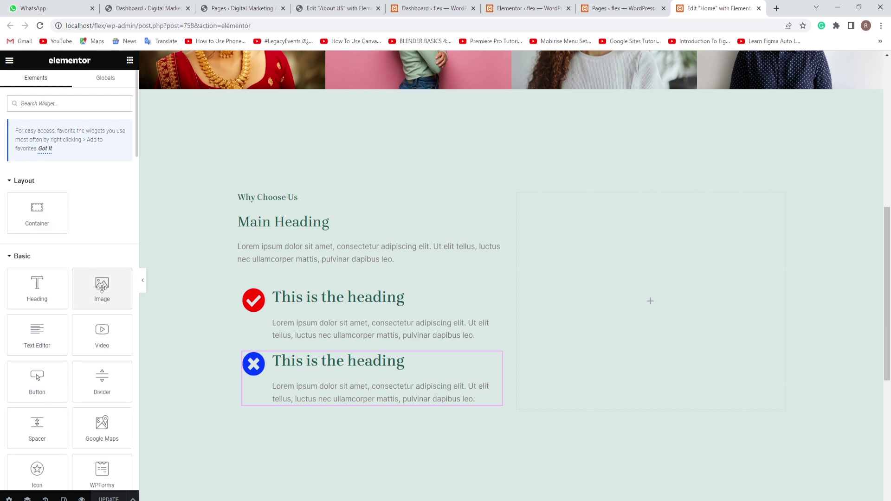
drag(102, 285, 597, 246)
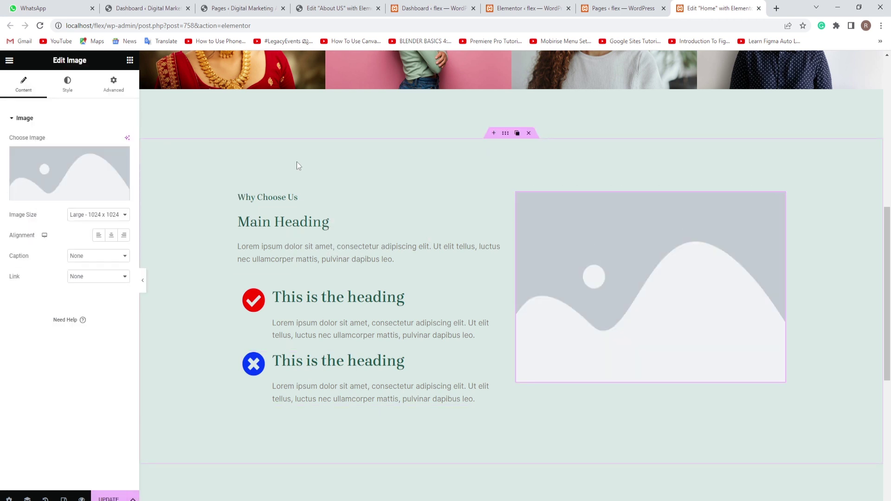
click(66, 194)
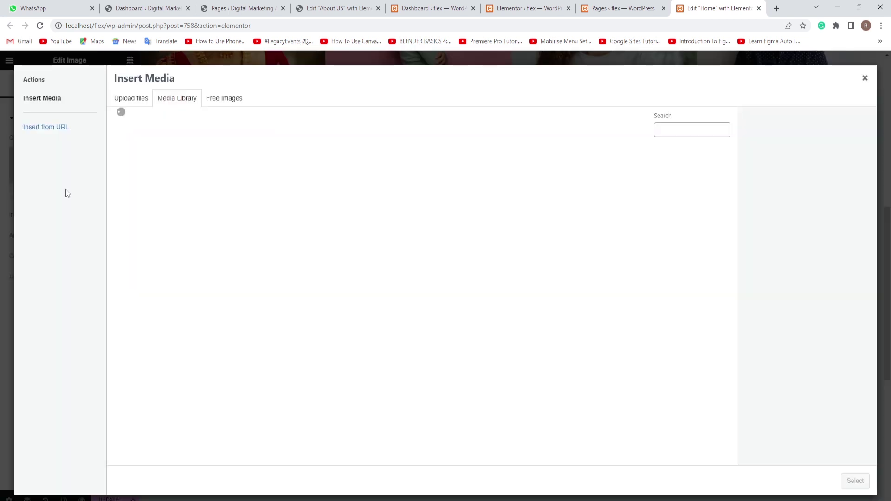
click(427, 173)
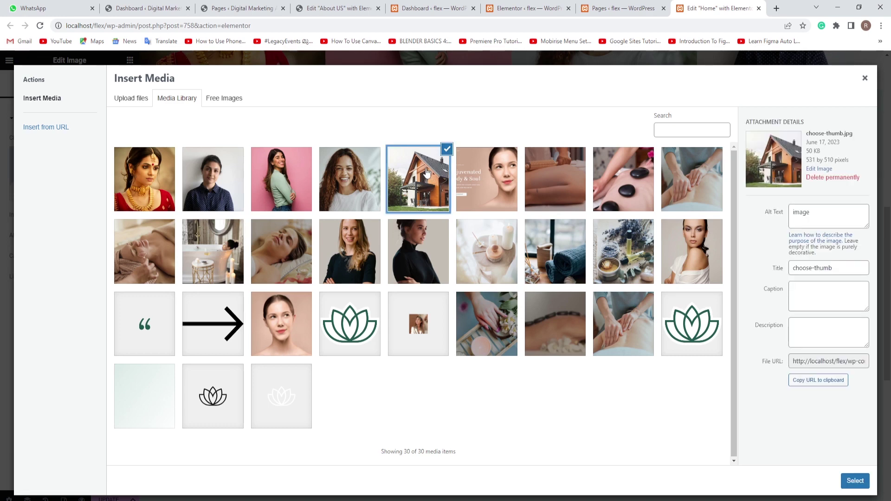
click(854, 481)
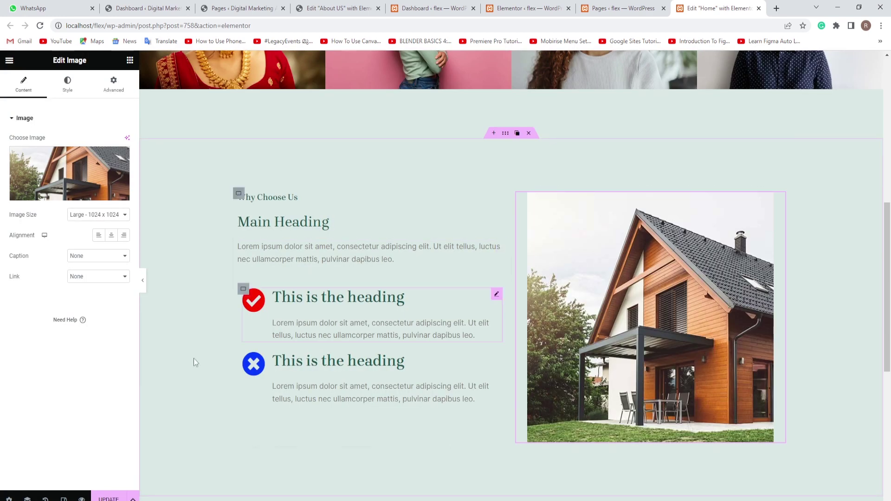
click(108, 498)
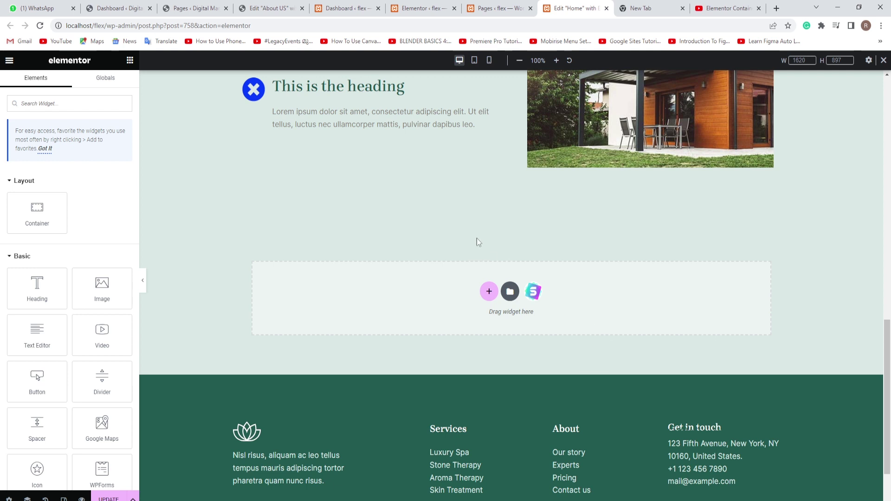
- Add a container with two equal columns below the Why Choose Us section and open its left column's settings
click(489, 292)
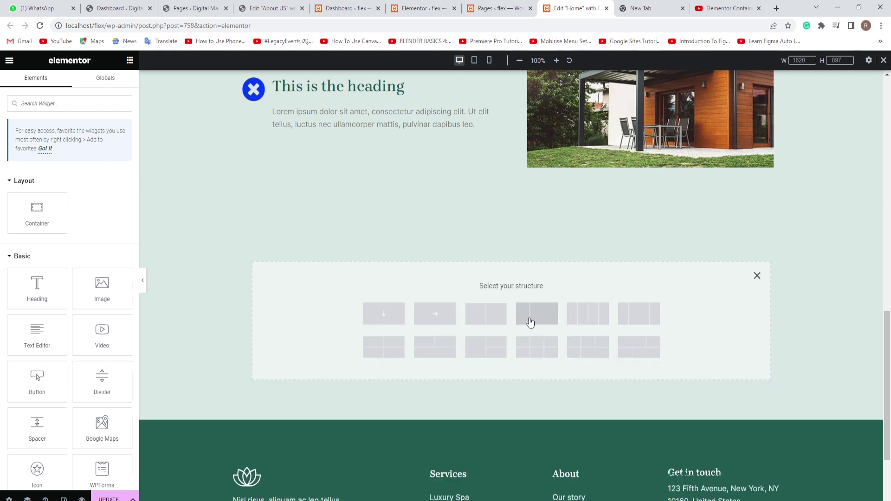
click(487, 319)
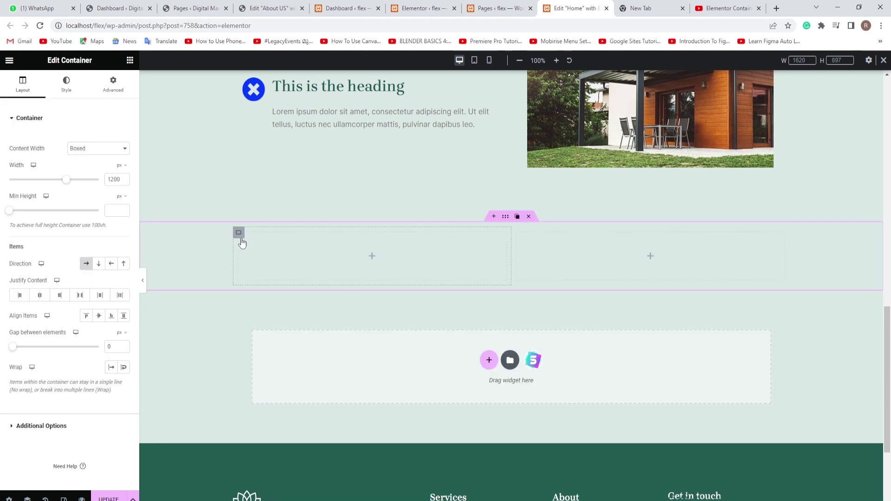
click(238, 233)
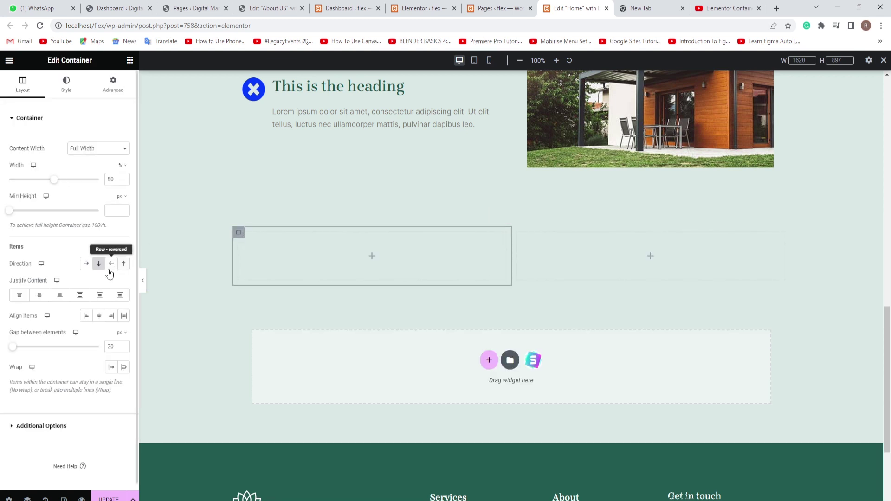
- Fill the new container's left column with a heading, a text editor and a button, stacked in that order
click(130, 60)
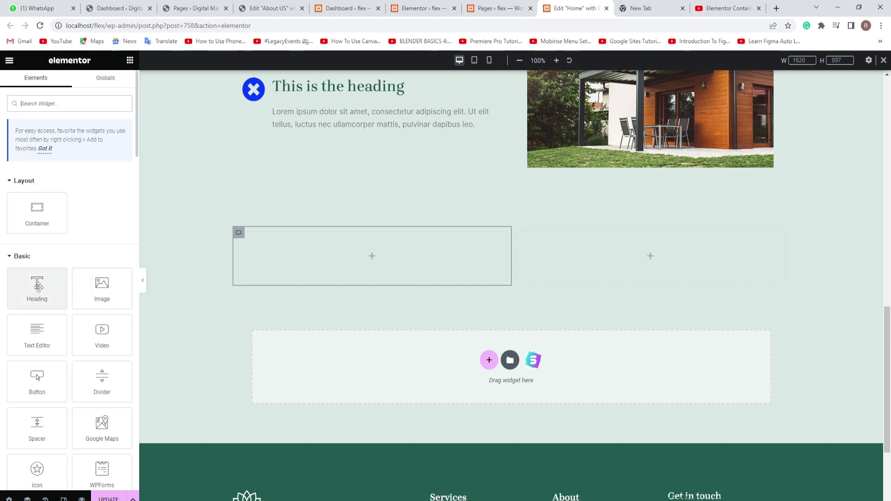
drag(38, 286, 306, 247)
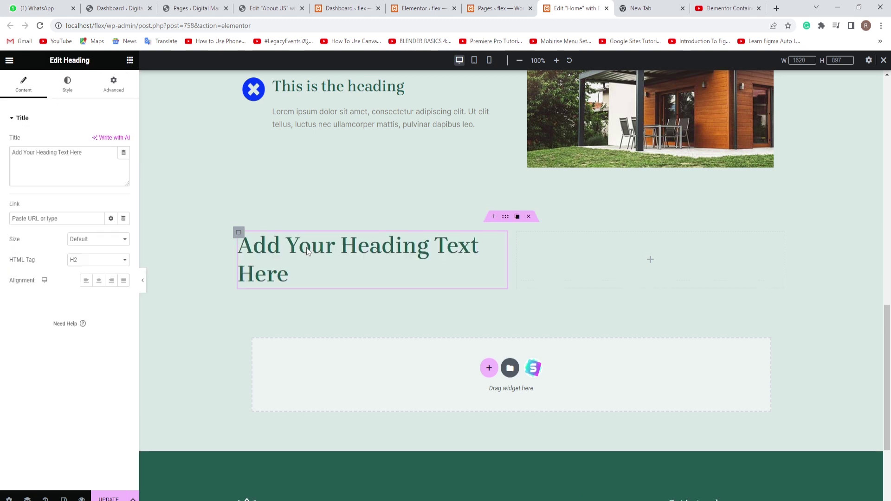
click(130, 61)
drag(39, 329, 243, 292)
click(130, 61)
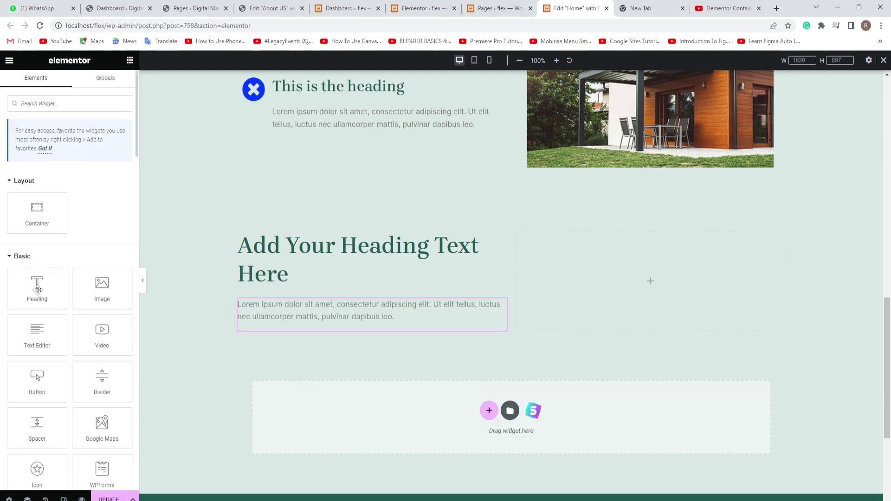
drag(38, 377, 295, 327)
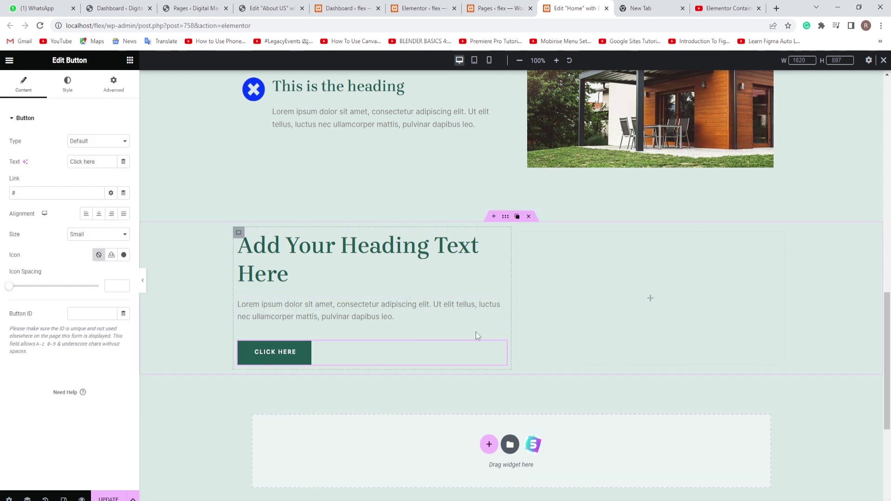
- Set the minimum height of the column holding the new heading, text and button to 500 px
click(239, 233)
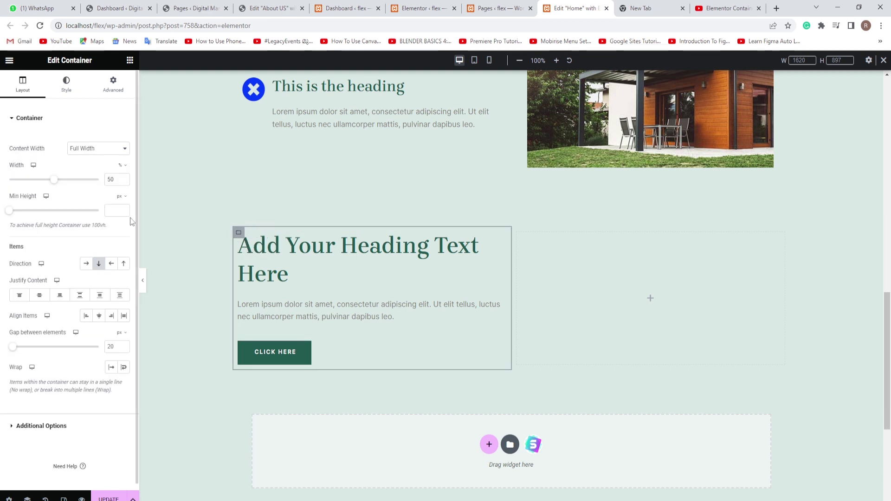
click(113, 210)
text(500)
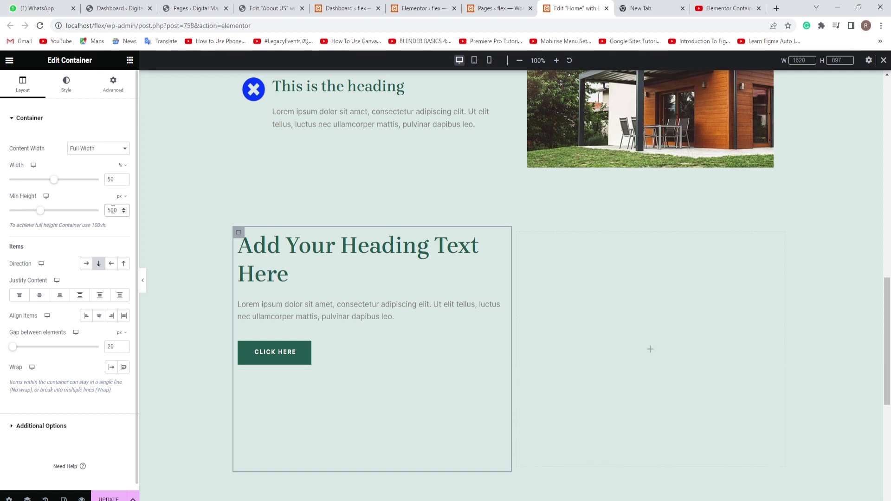
- Set the text column's direction to row with wrapping enabled, and set its Align Content to Center
click(238, 235)
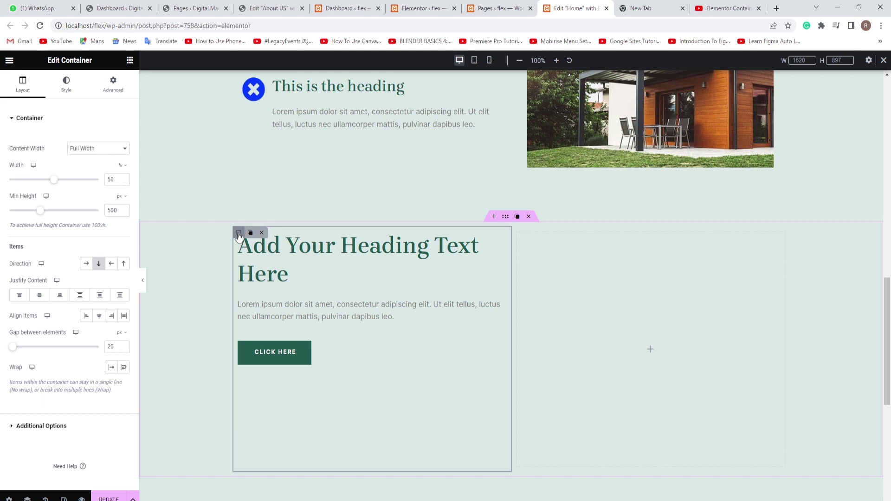
click(86, 265)
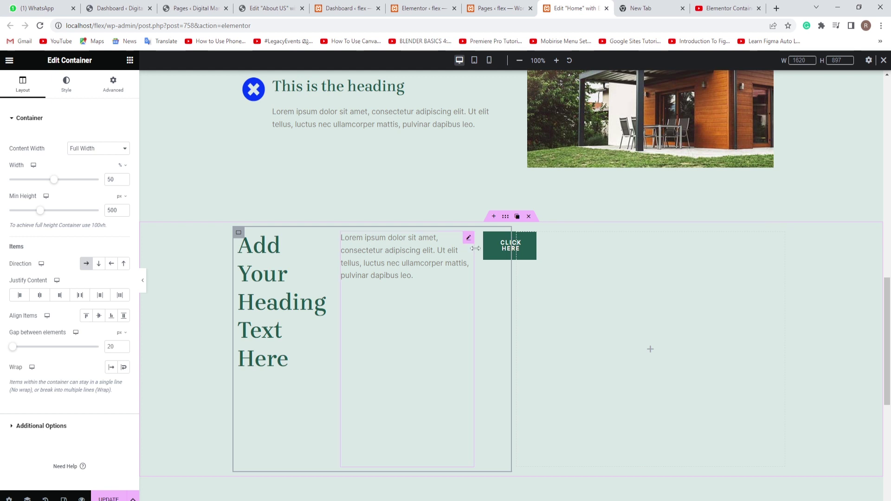
mouse_move(240, 238)
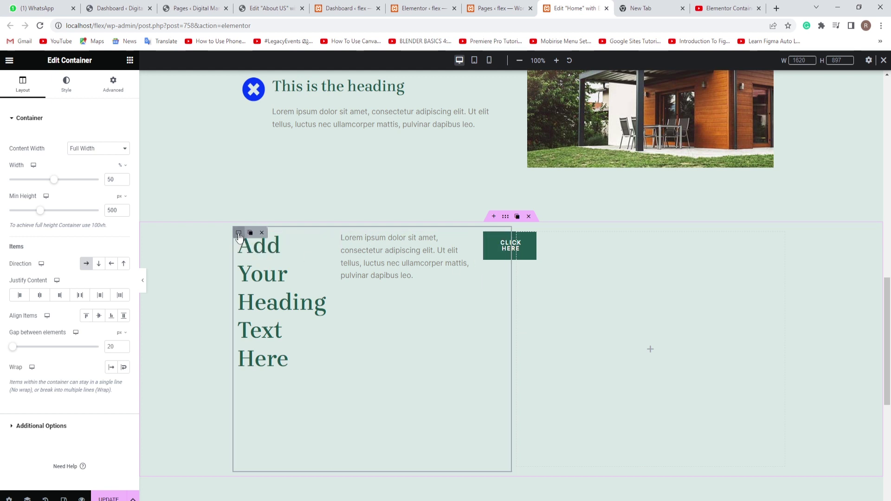
click(124, 368)
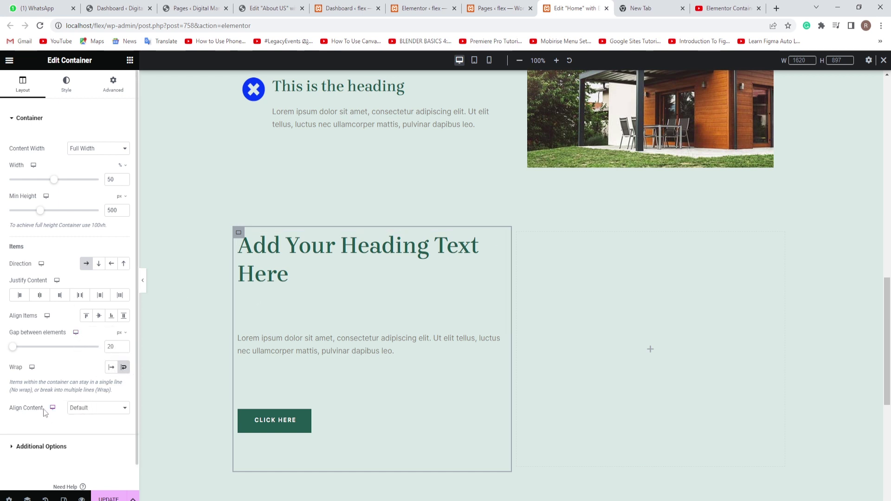
click(116, 418)
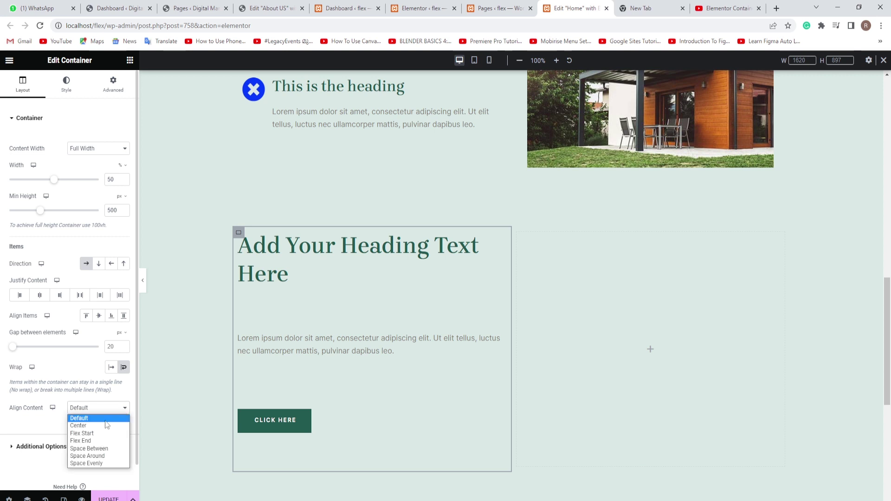
click(85, 426)
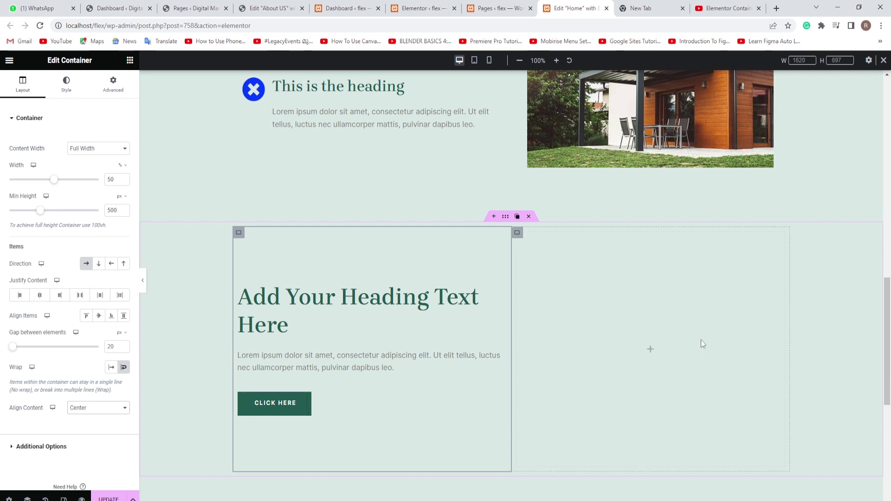
- Add an image widget to the new container's empty right column and insert the house photo from the media library
click(130, 60)
drag(103, 298, 617, 300)
click(62, 192)
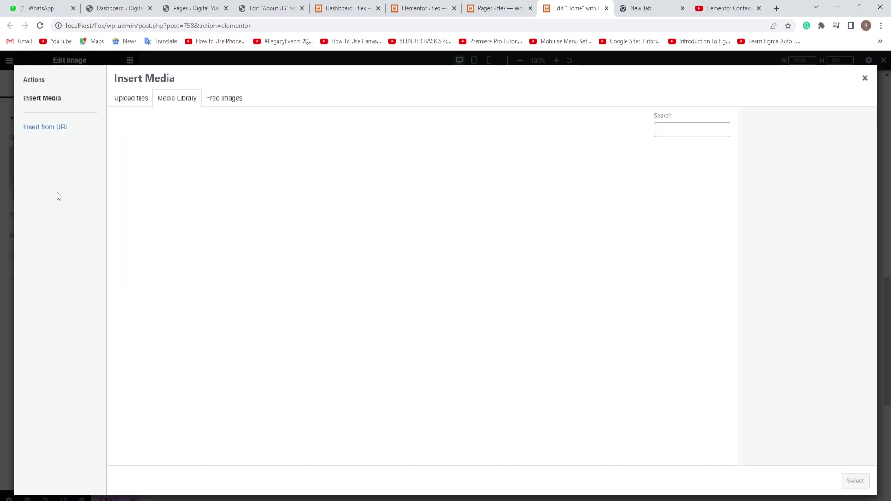
click(418, 179)
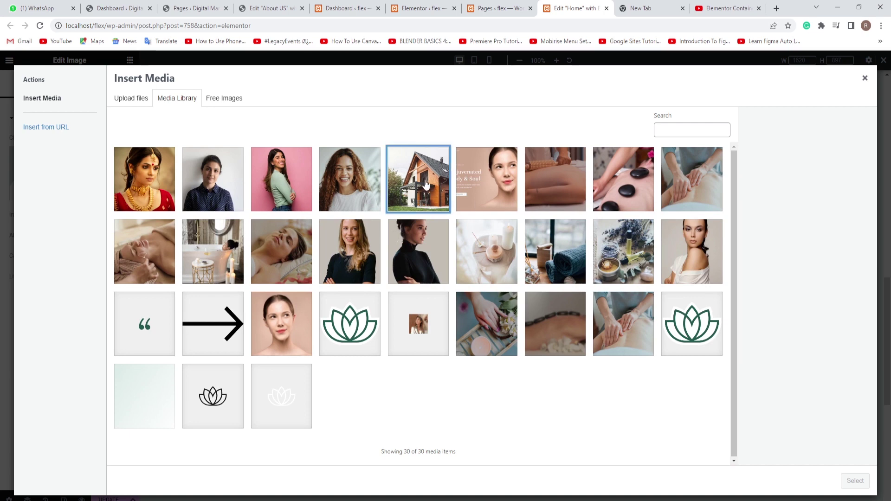
click(856, 480)
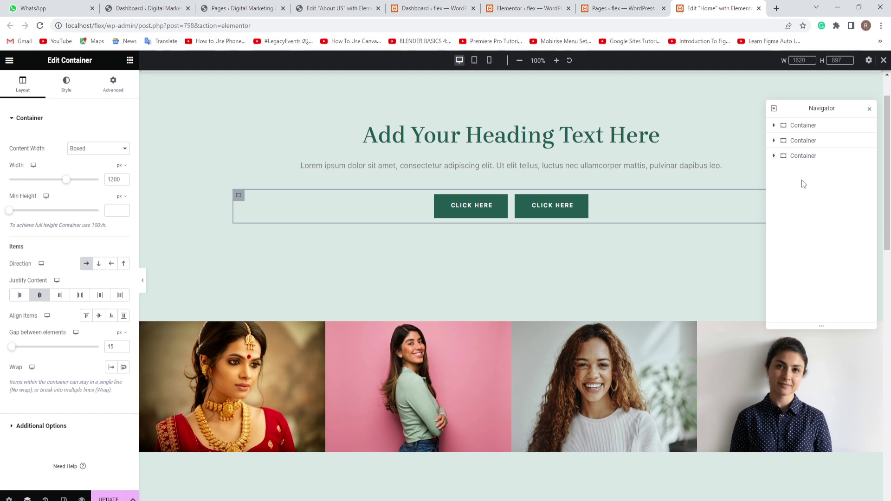
- Expand the first container in the Navigator to examine its nested elements
click(774, 126)
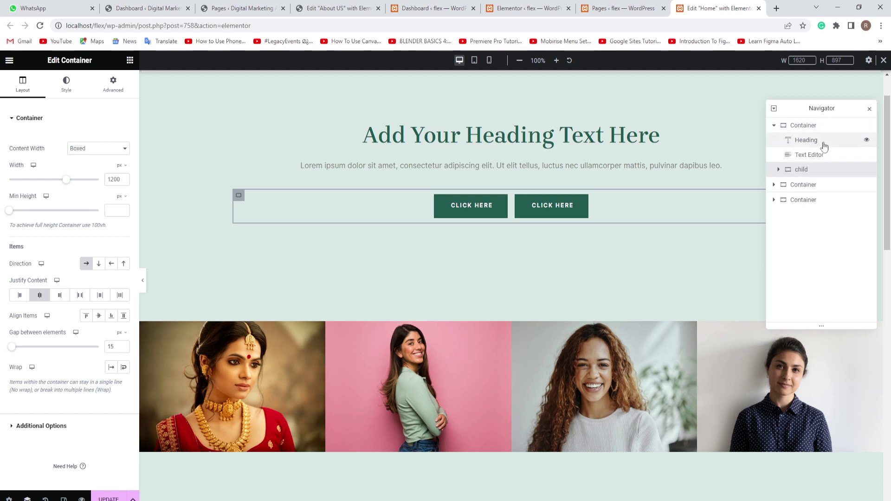